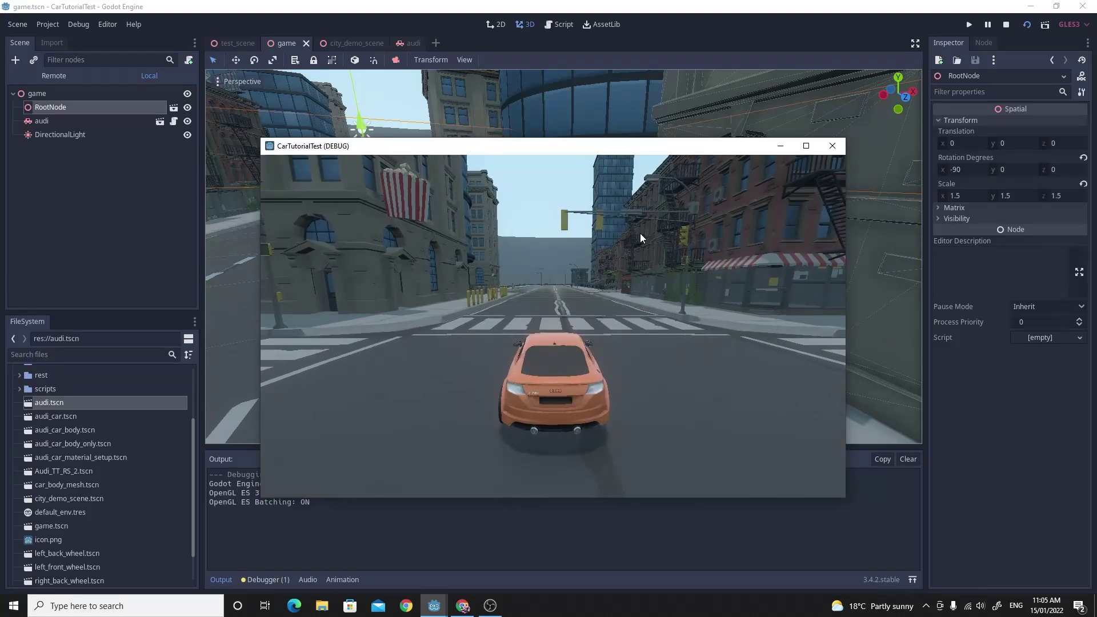
Test-drive the orange car through the city streets in the running game, steering, turning at intersections and reversing.
{"action": "key", "text": "Up"}
{"action": "key", "text": "Right"}
{"action": "key", "text": "Left"}
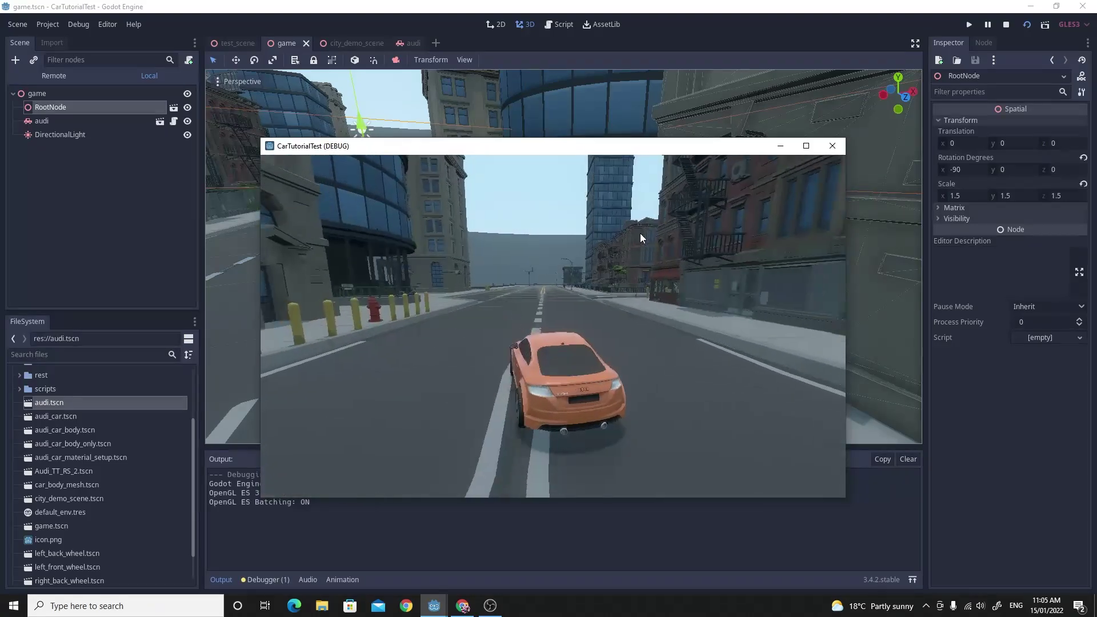
{"action": "key", "text": "Left"}
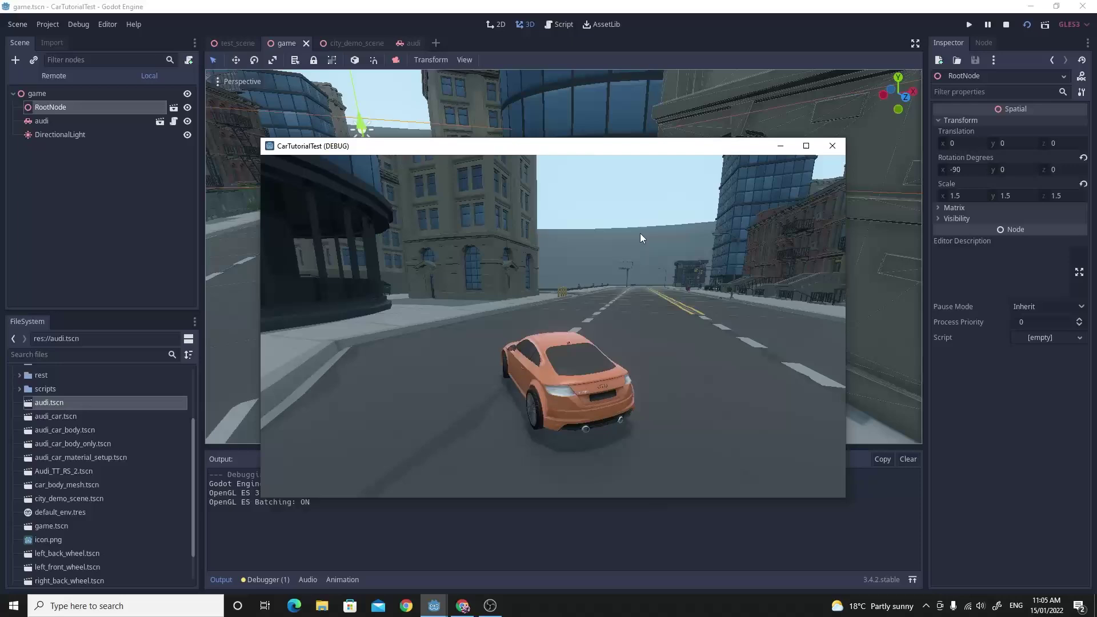
{"action": "key", "text": "Right"}
{"action": "key", "text": "Left"}
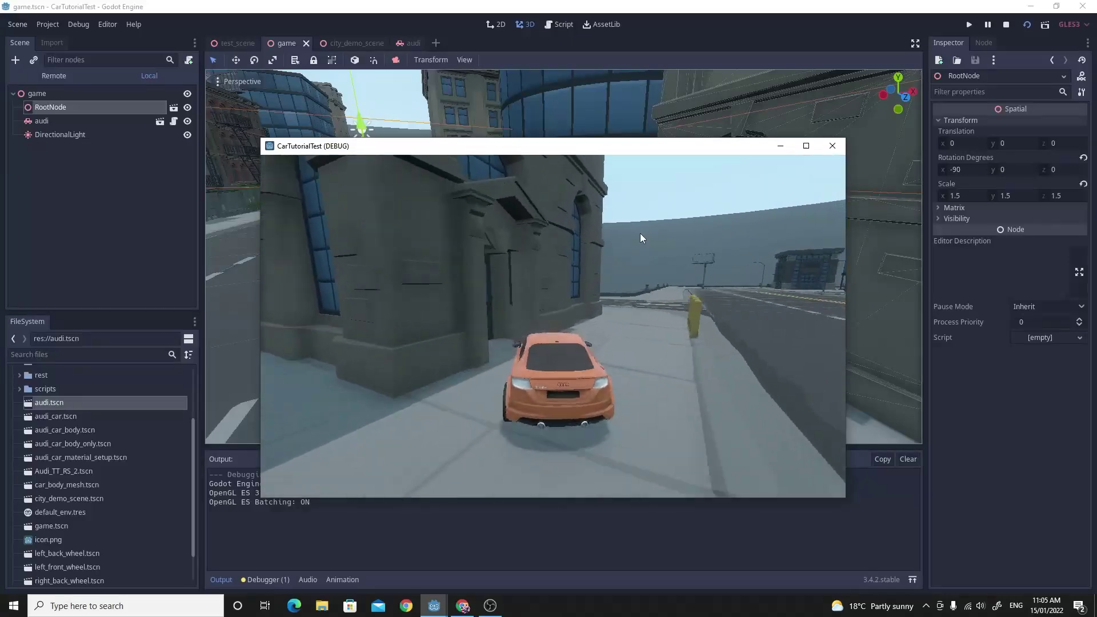
{"action": "key", "text": "Down"}
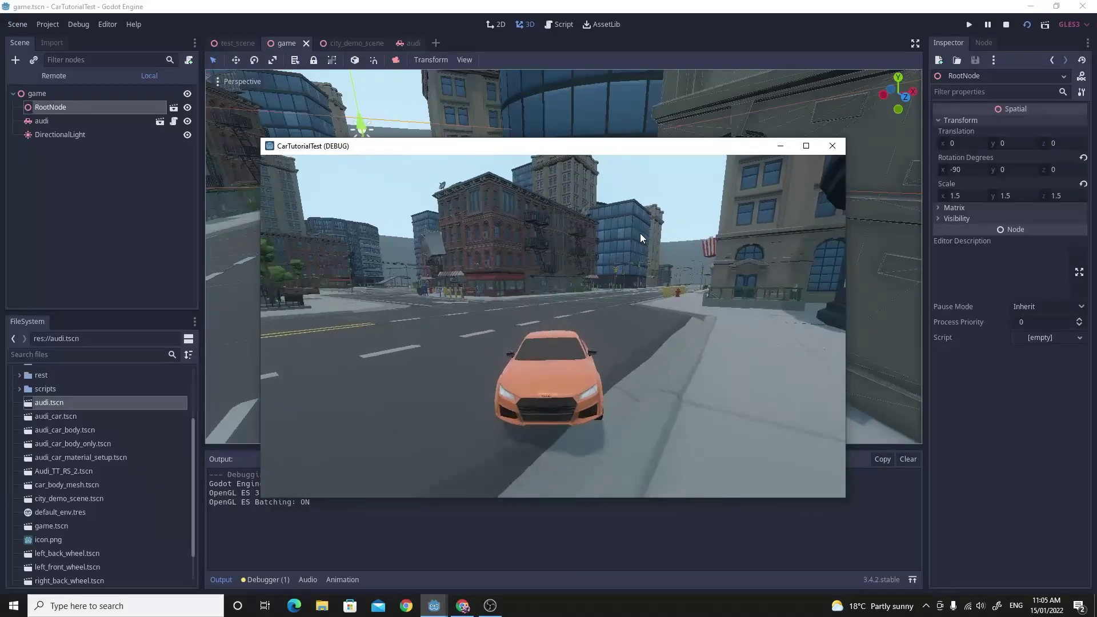
{"action": "key", "text": "Left"}
{"action": "key", "text": "Up"}
{"action": "key", "text": "Right"}
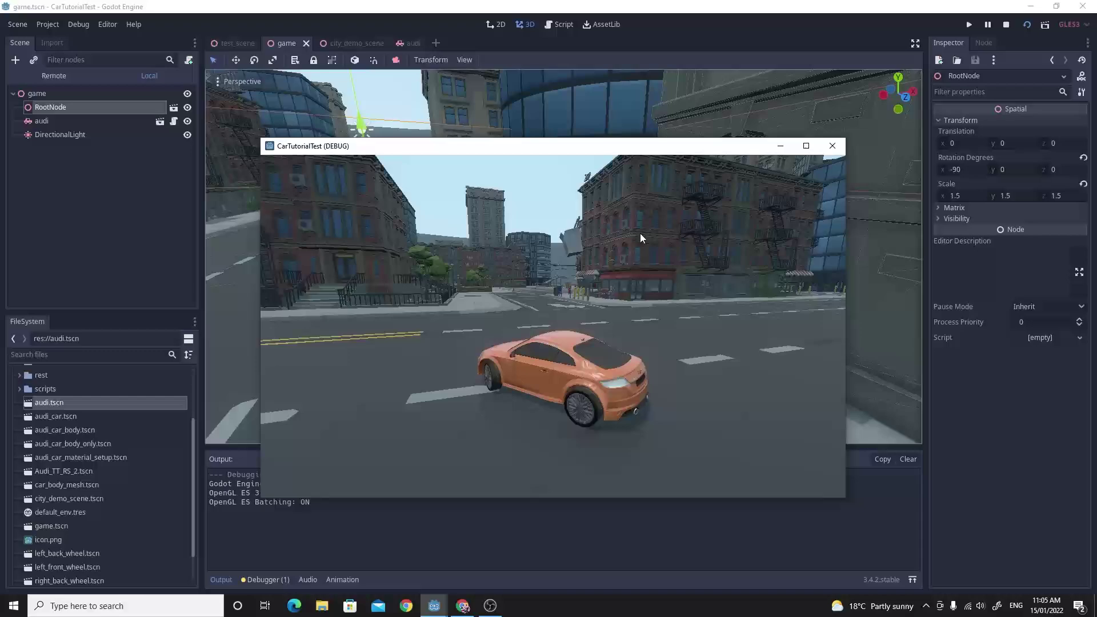
{"action": "key", "text": "Up"}
{"action": "key", "text": "Right"}
{"action": "key", "text": "Right"}
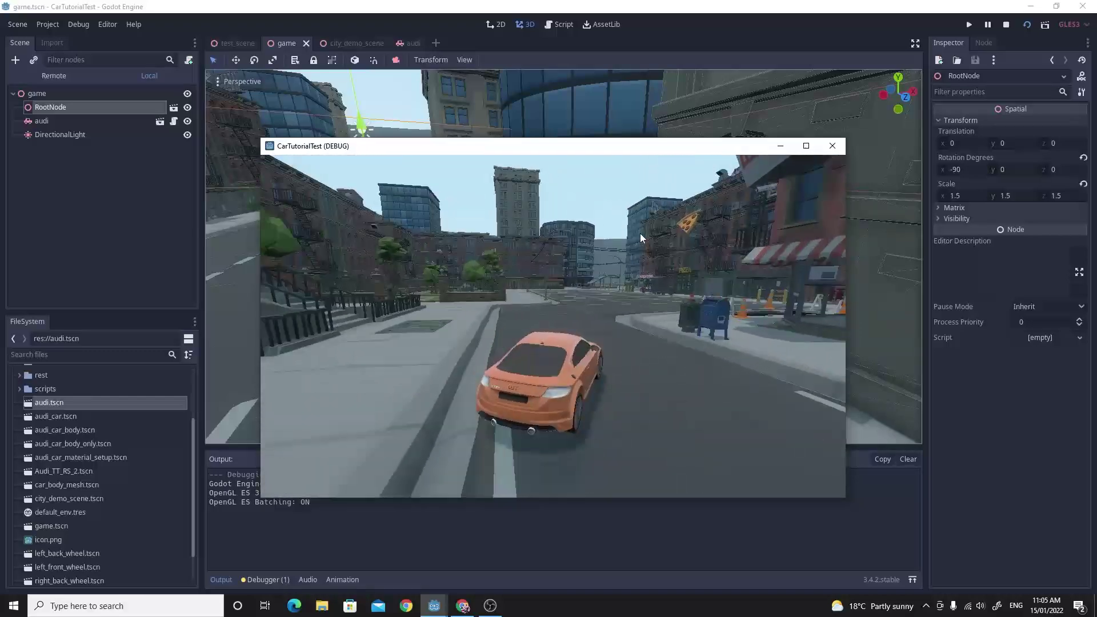
{"action": "key", "text": "Up"}
{"action": "key", "text": "Left"}
{"action": "key", "text": "Right"}
{"action": "key", "text": "Left"}
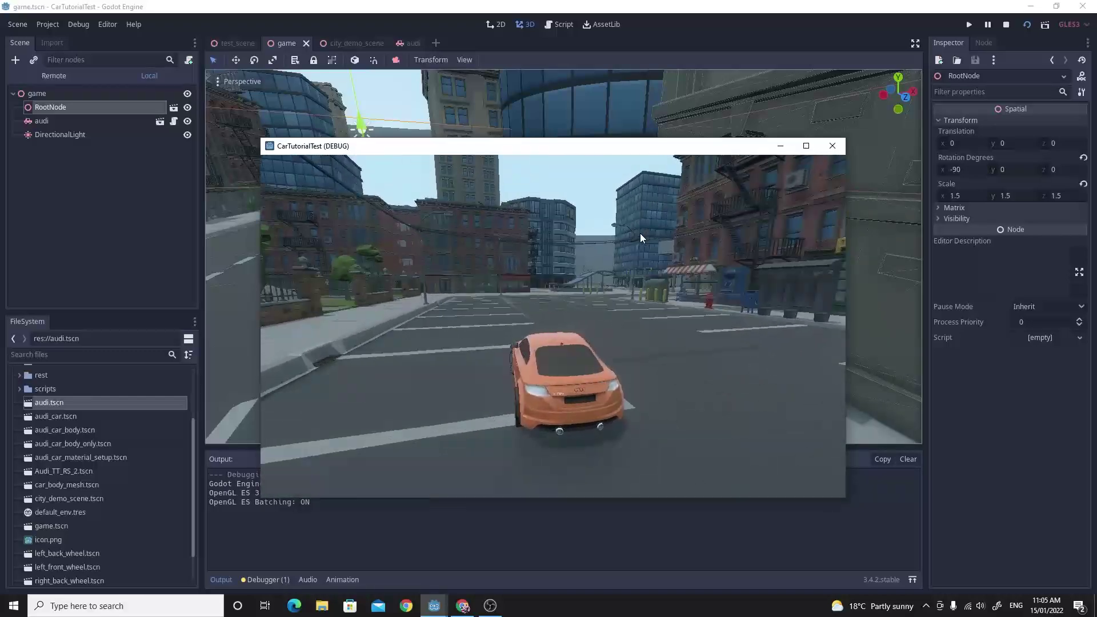
{"action": "key", "text": "Left"}
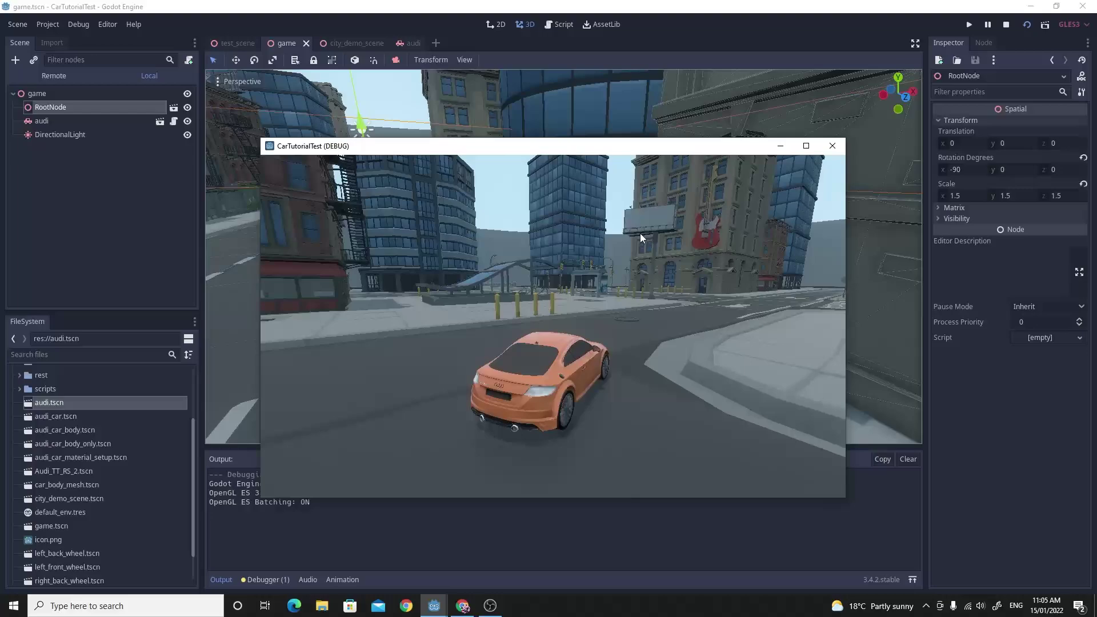
{"action": "key", "text": "Right"}
{"action": "key", "text": "Right"}
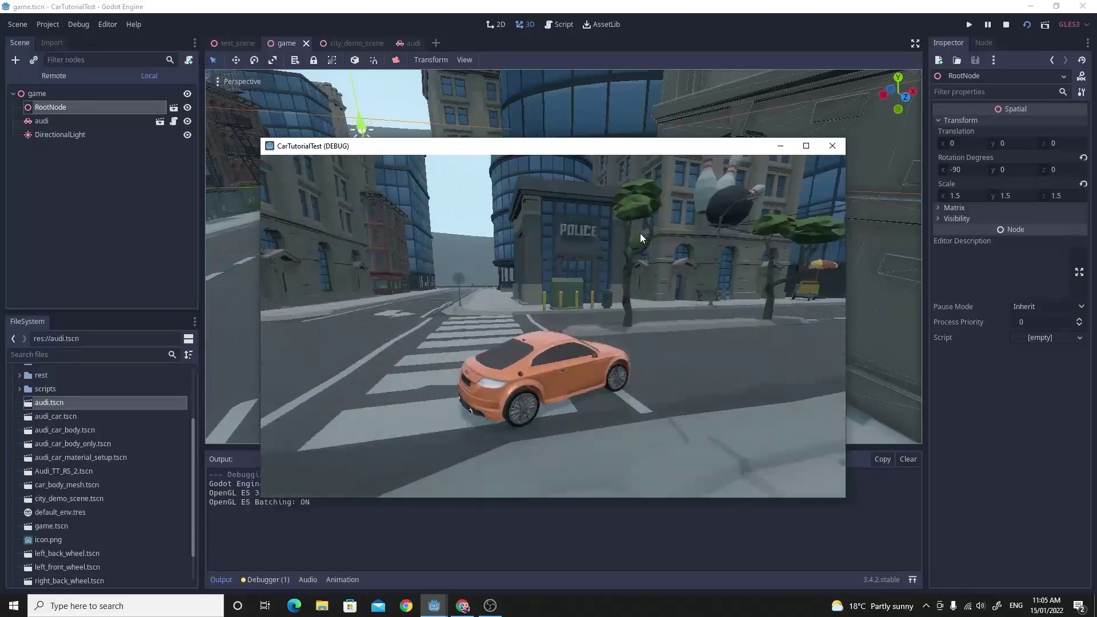
{"action": "key", "text": "Left"}
{"action": "key", "text": "Right"}
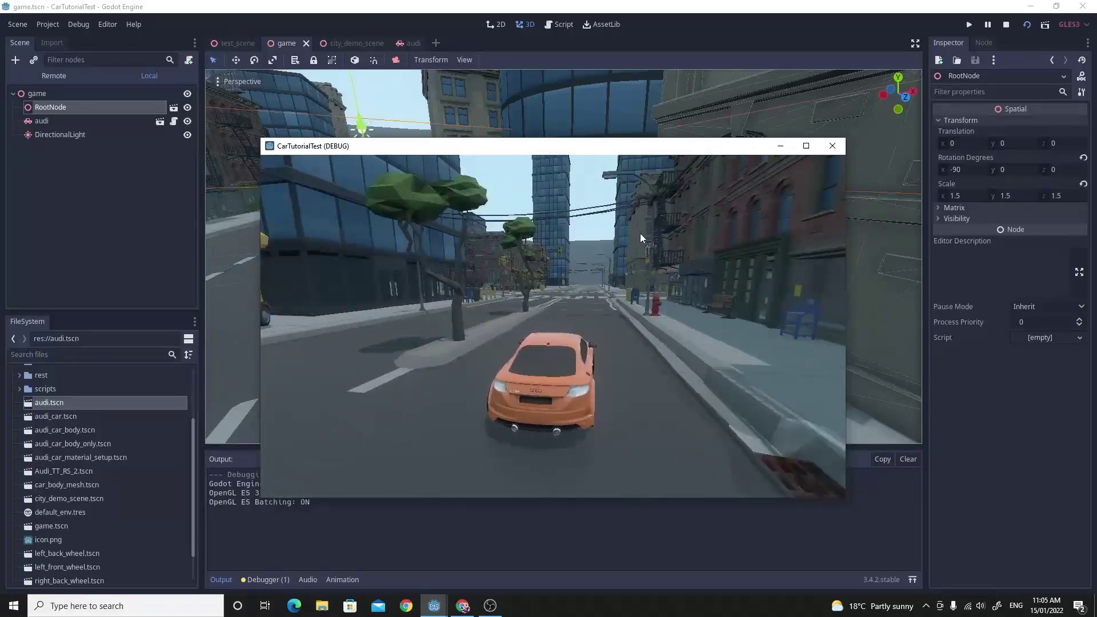
{"action": "key", "text": "Right"}
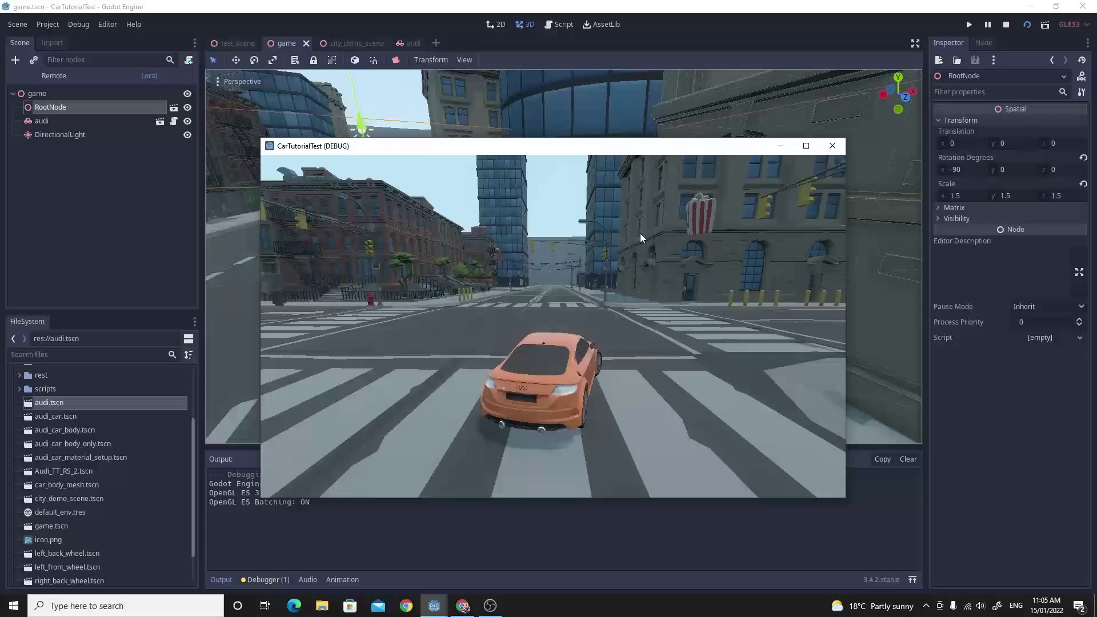
{"action": "key", "text": "Left"}
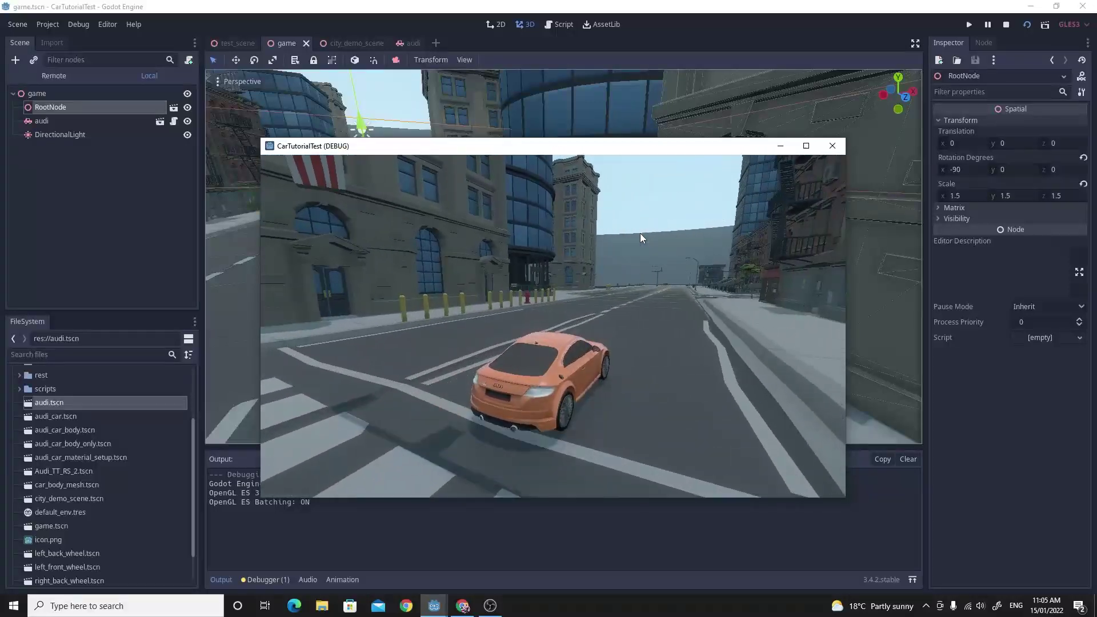
{"action": "key", "text": "Left"}
{"action": "key", "text": "Right"}
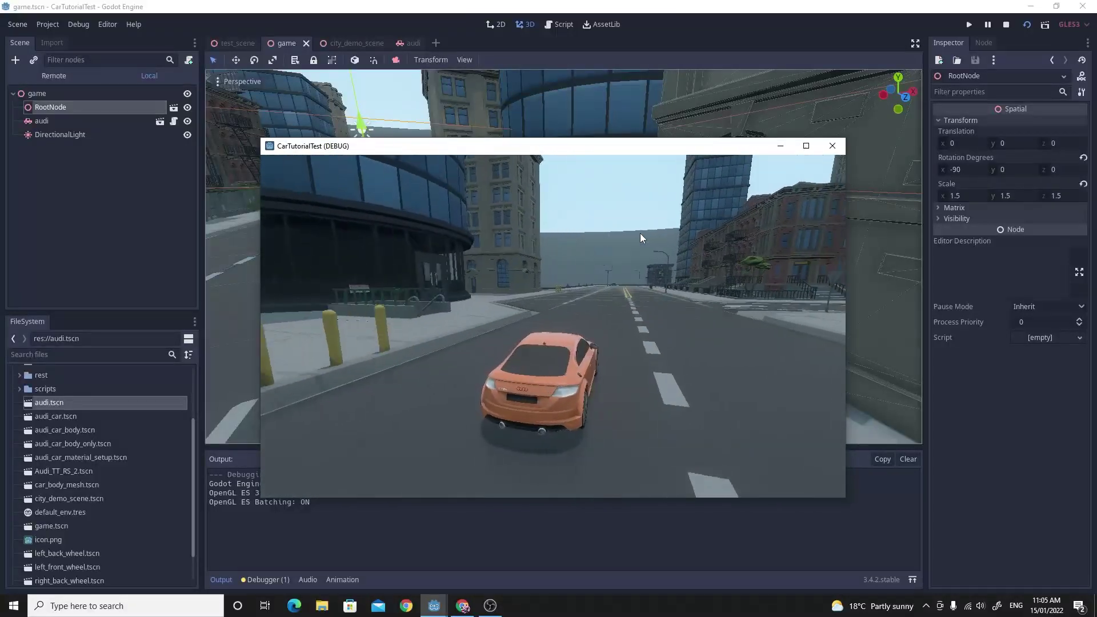
{"action": "key", "text": "Right"}
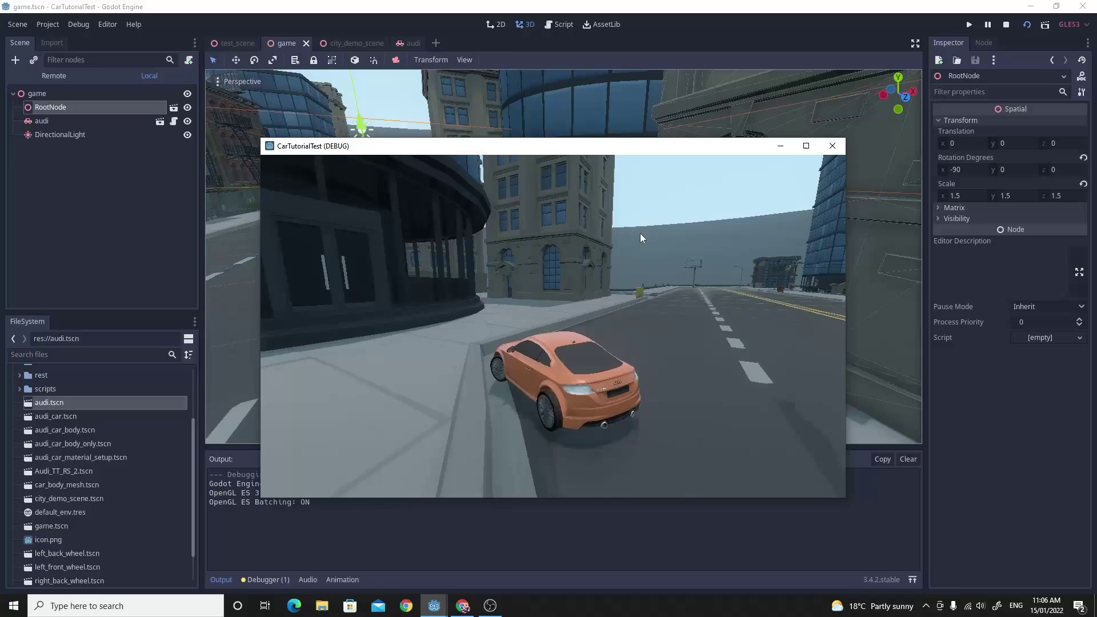
{"action": "key", "text": "Left"}
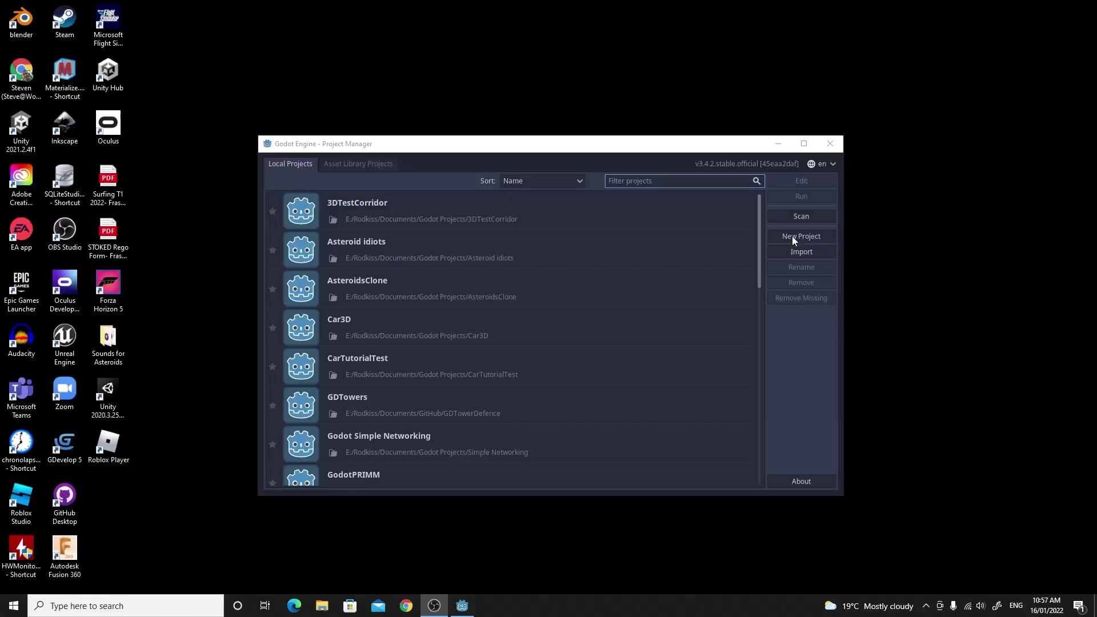
Create a new project named GodotCar.
{"action": "left_click", "coordinate": [792, 236]}
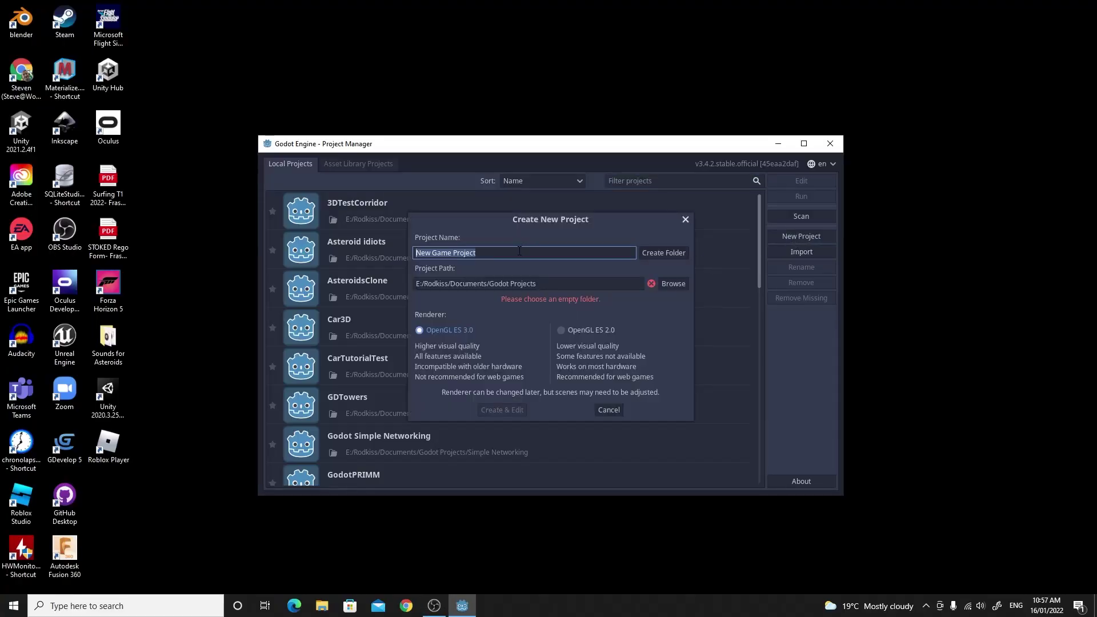
{"action": "type", "text": "GodotCar"}
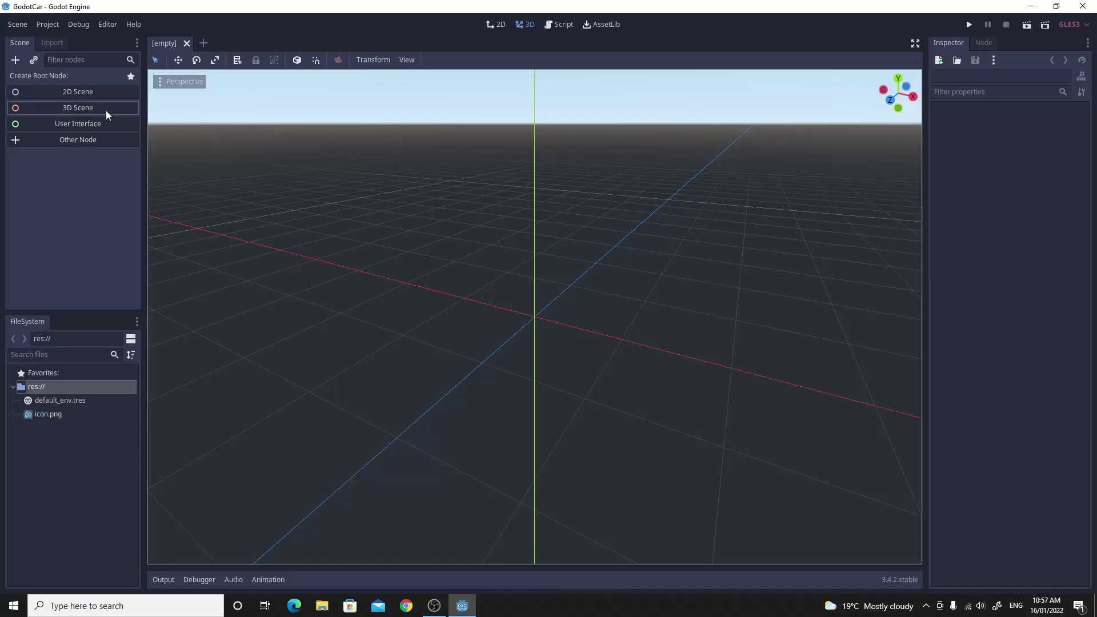
Create a 3D scene root node and rename it game.
{"action": "left_click", "coordinate": [105, 111]}
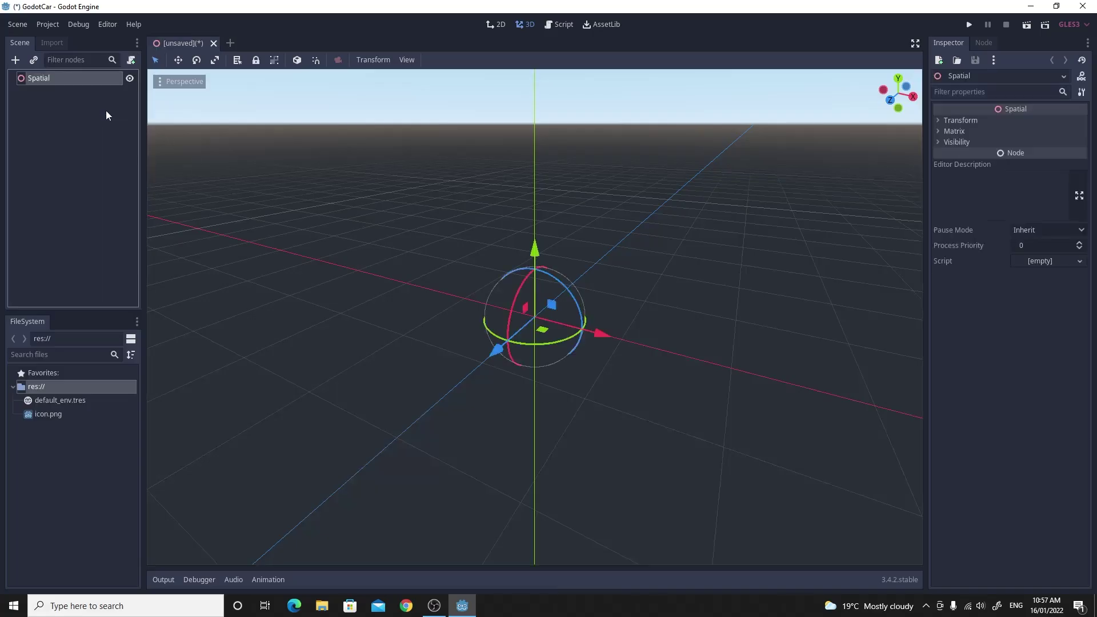
{"action": "double_click", "coordinate": [66, 78]}
{"action": "type", "text": "game"}
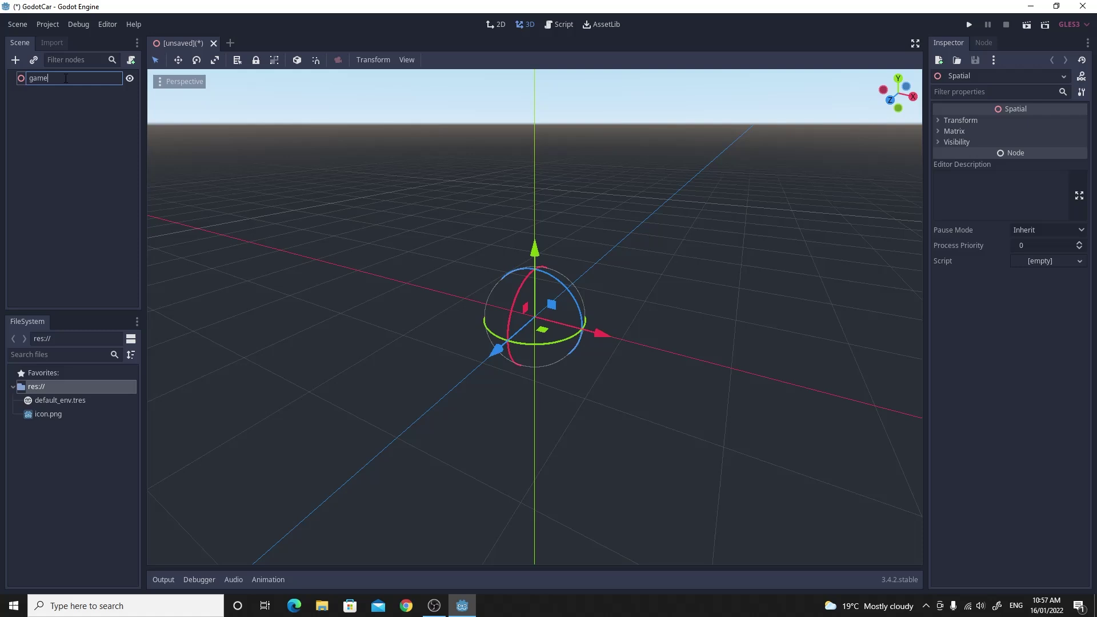
{"action": "key", "text": "Return"}
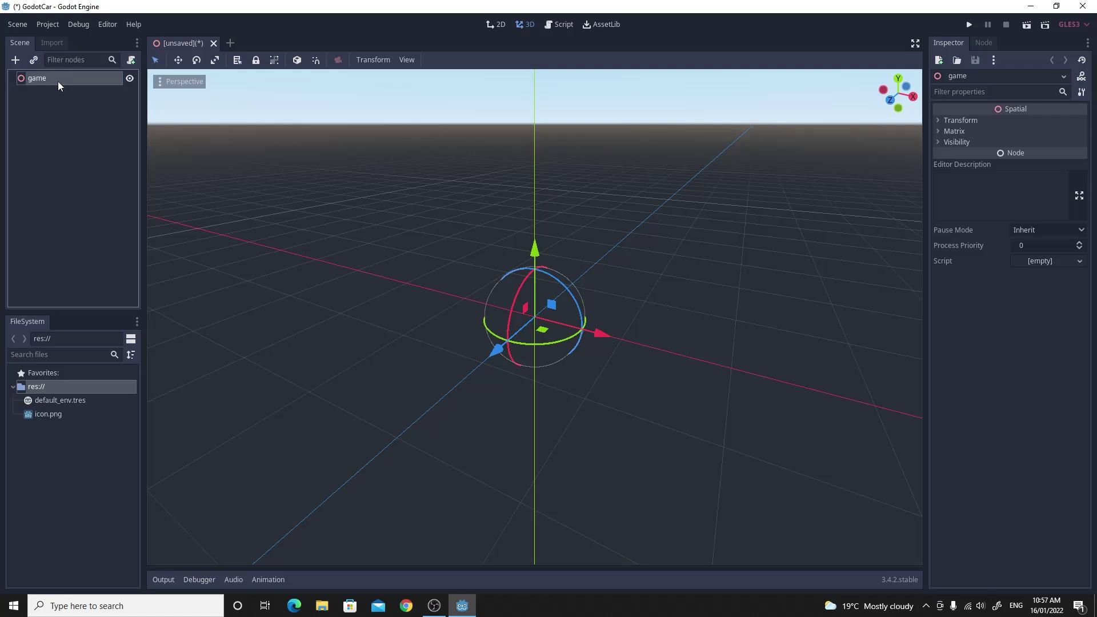
Save the scene in the project root folder as game.tscn.
{"action": "left_click", "coordinate": [17, 25]}
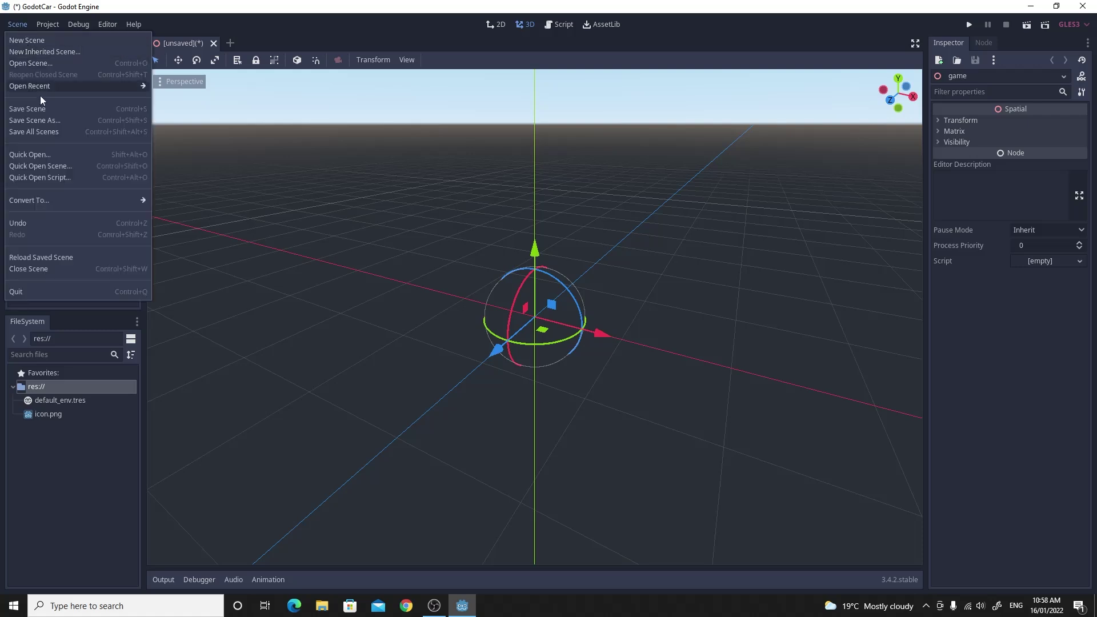
{"action": "left_click", "coordinate": [44, 120]}
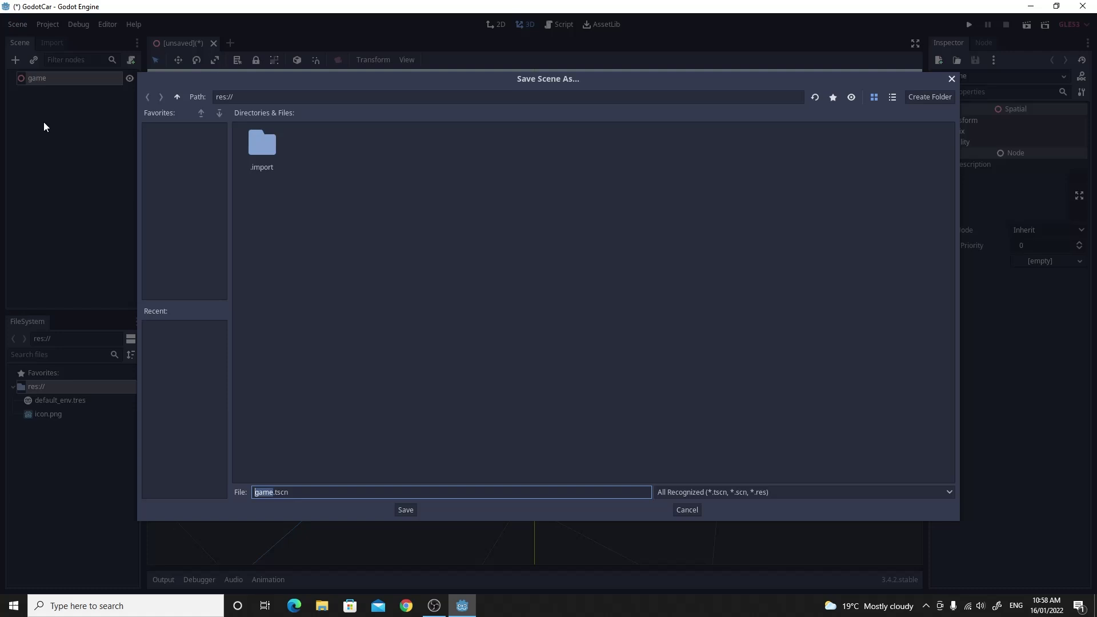
{"action": "left_click", "coordinate": [403, 510]}
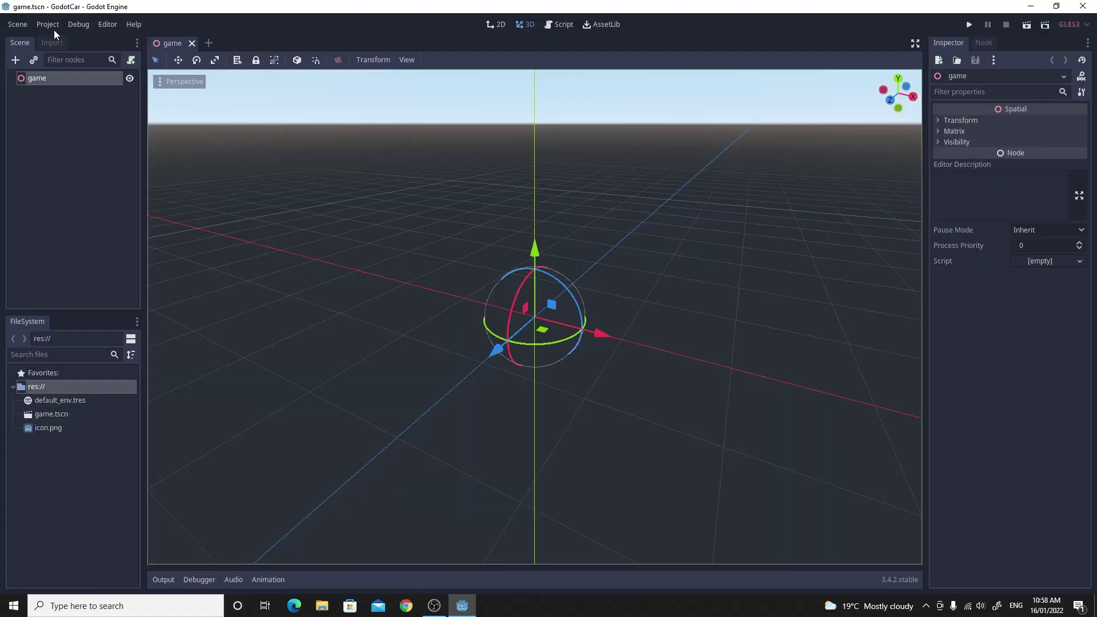
Add a MeshInstance child node under the game root and name it ground.
{"action": "right_click", "coordinate": [56, 80]}
{"action": "left_click", "coordinate": [66, 89]}
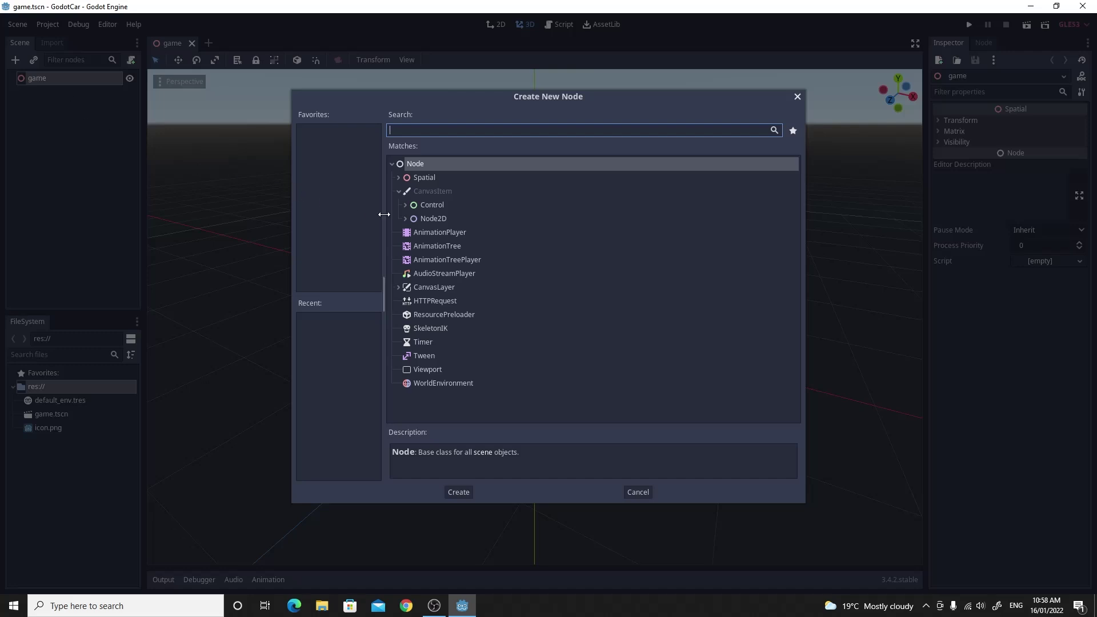
{"action": "type", "text": "mesh"}
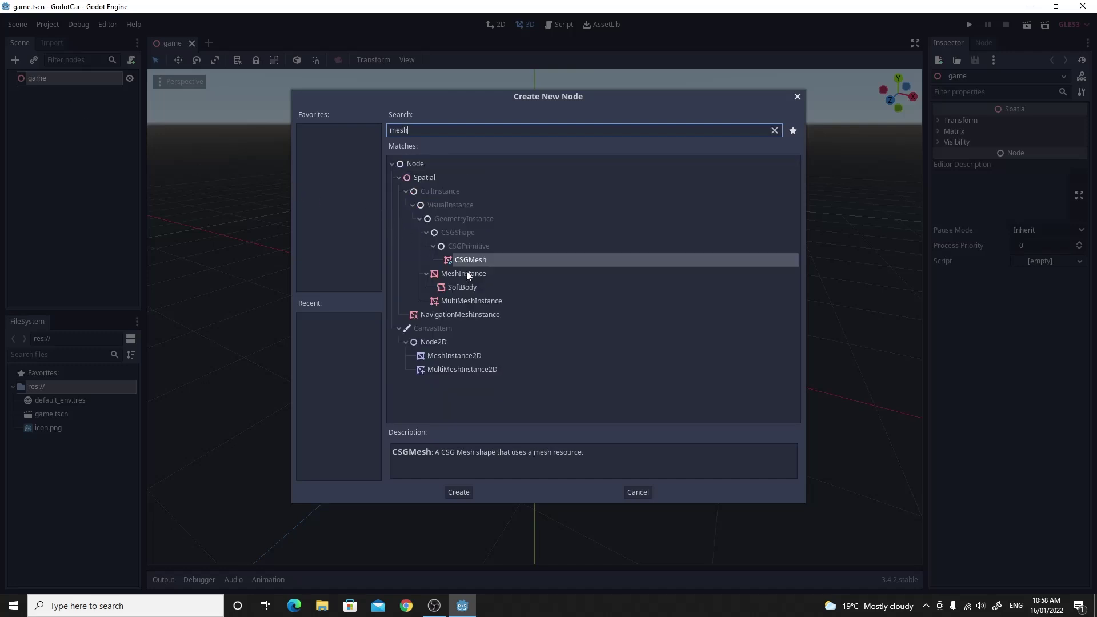
{"action": "double_click", "coordinate": [466, 274]}
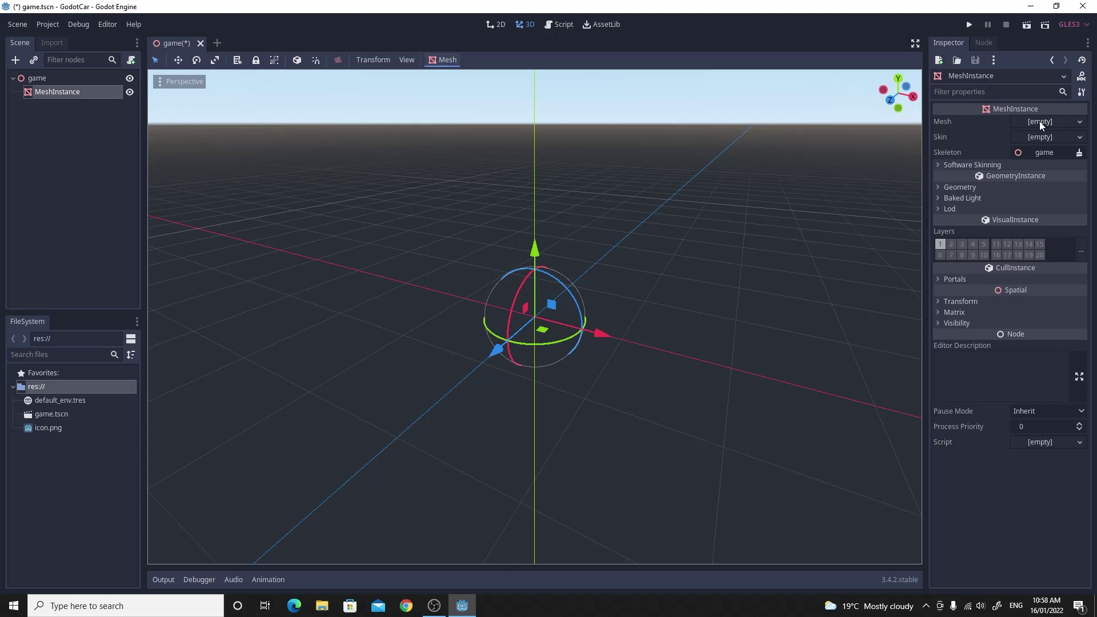
{"action": "key", "text": "F2"}
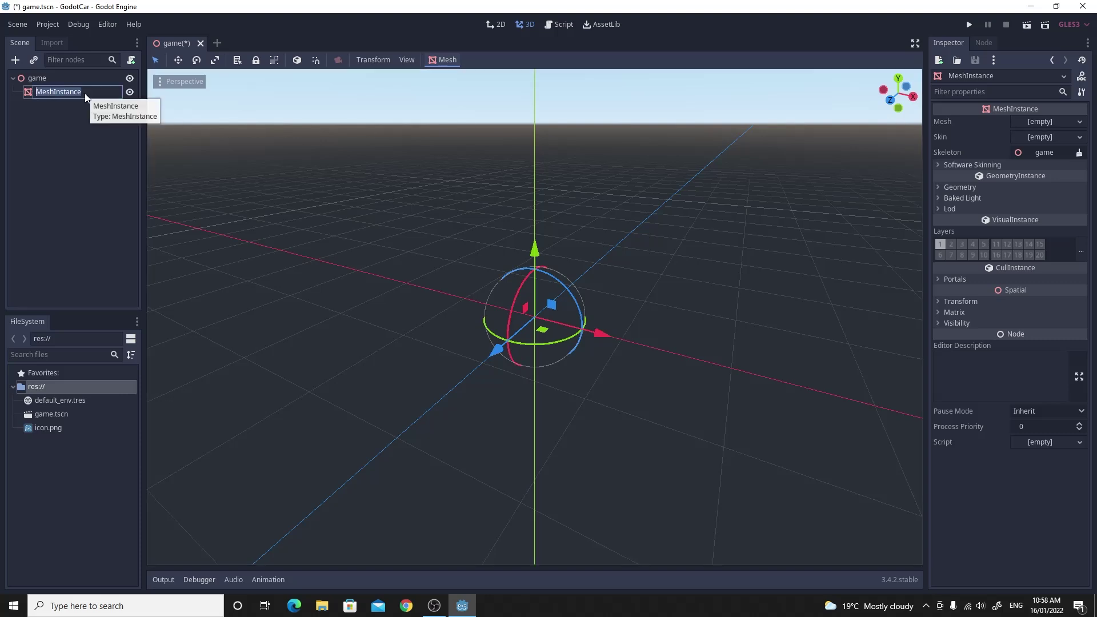
{"action": "type", "text": "ground"}
{"action": "key", "text": "Return"}
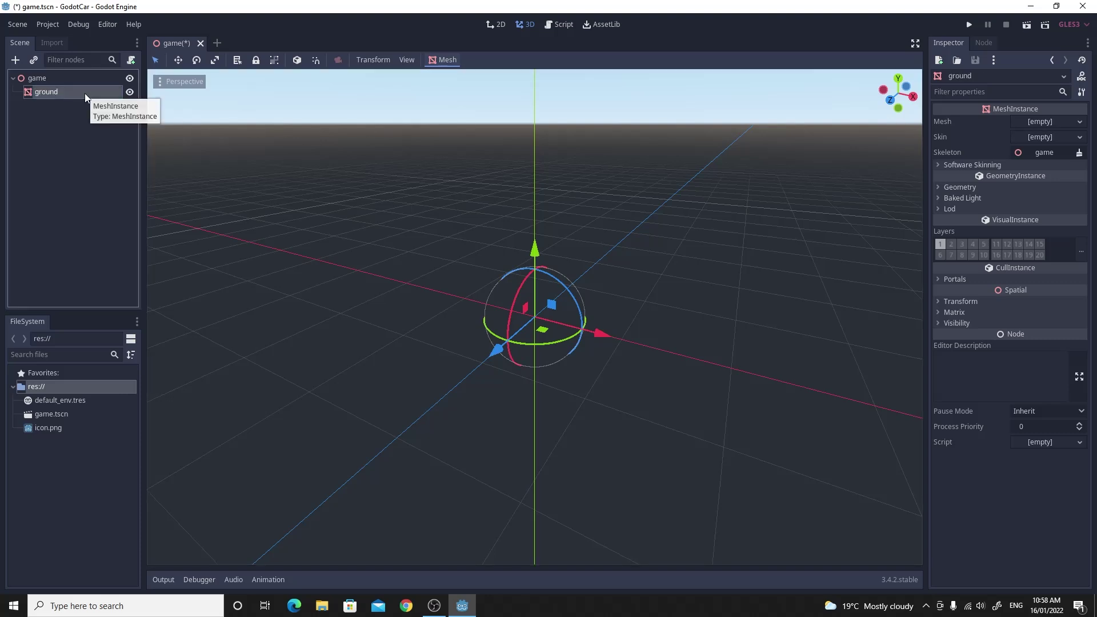
Assign a cube mesh to the ground node and set its size to 50 in x, 1 in y and 50 in z.
{"action": "left_click", "coordinate": [1048, 122]}
{"action": "left_click", "coordinate": [1045, 160]}
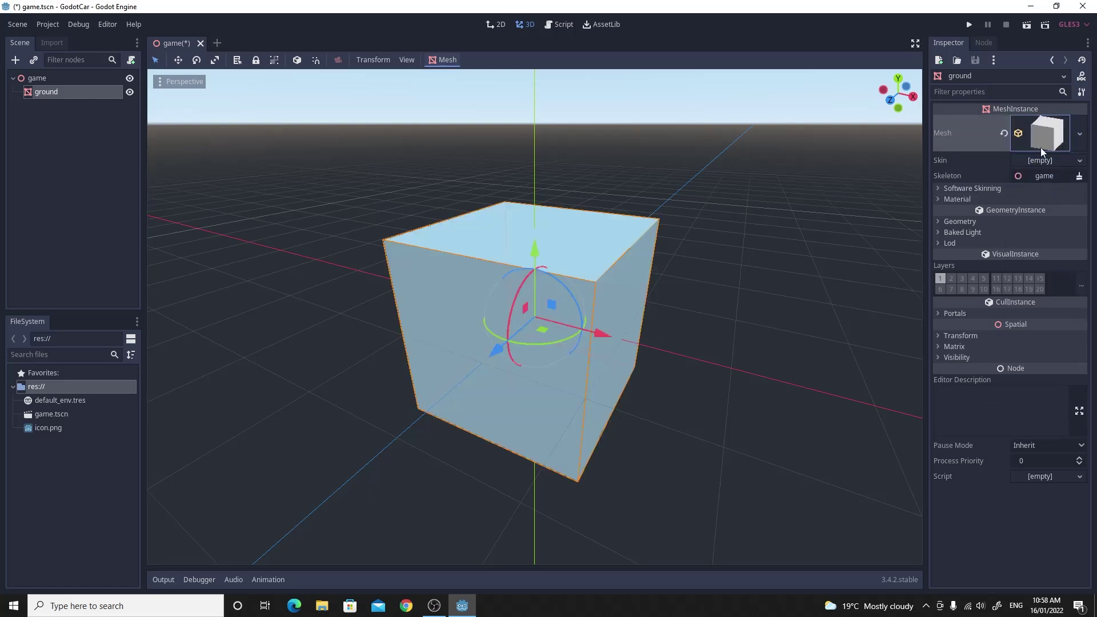
{"action": "left_click", "coordinate": [1046, 137]}
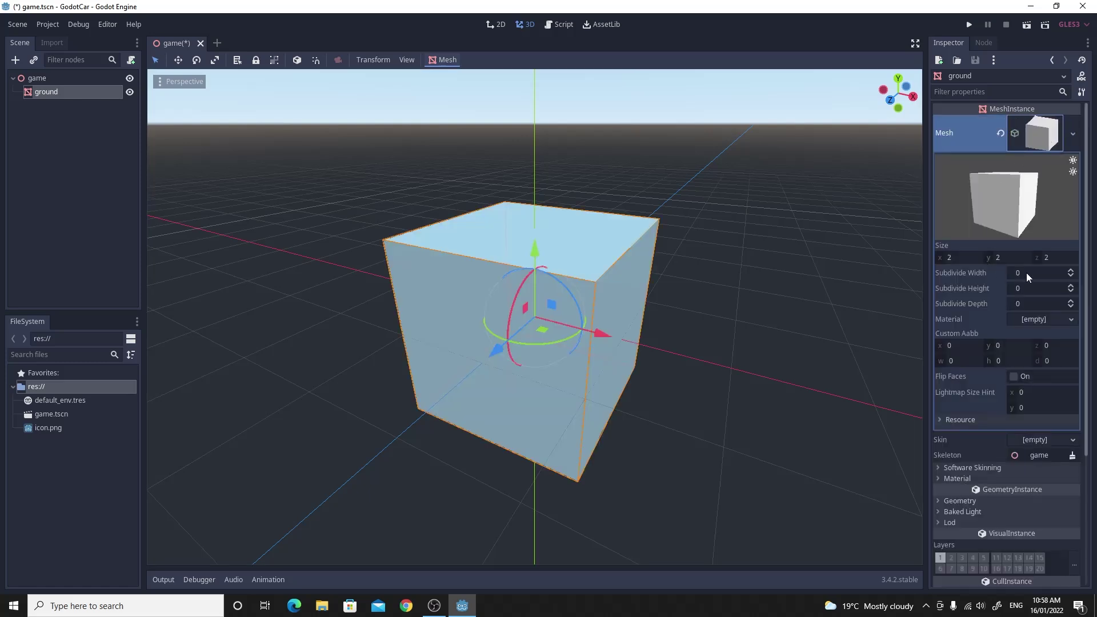
{"action": "left_click", "coordinate": [966, 259]}
{"action": "type", "text": "50"}
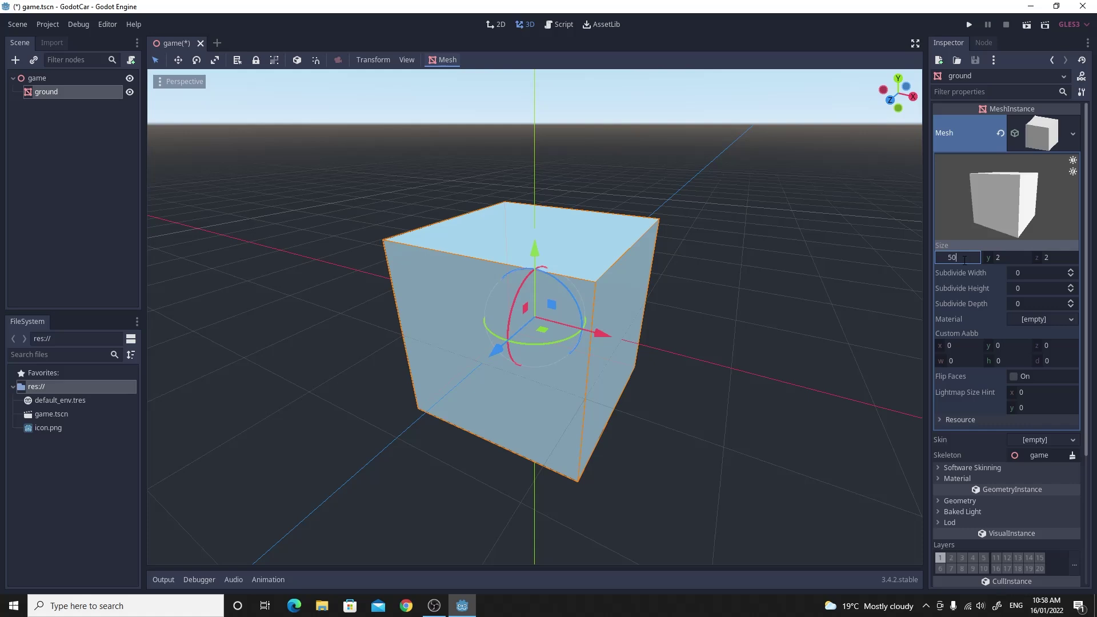
{"action": "key", "text": "Tab"}
{"action": "type", "text": "1"}
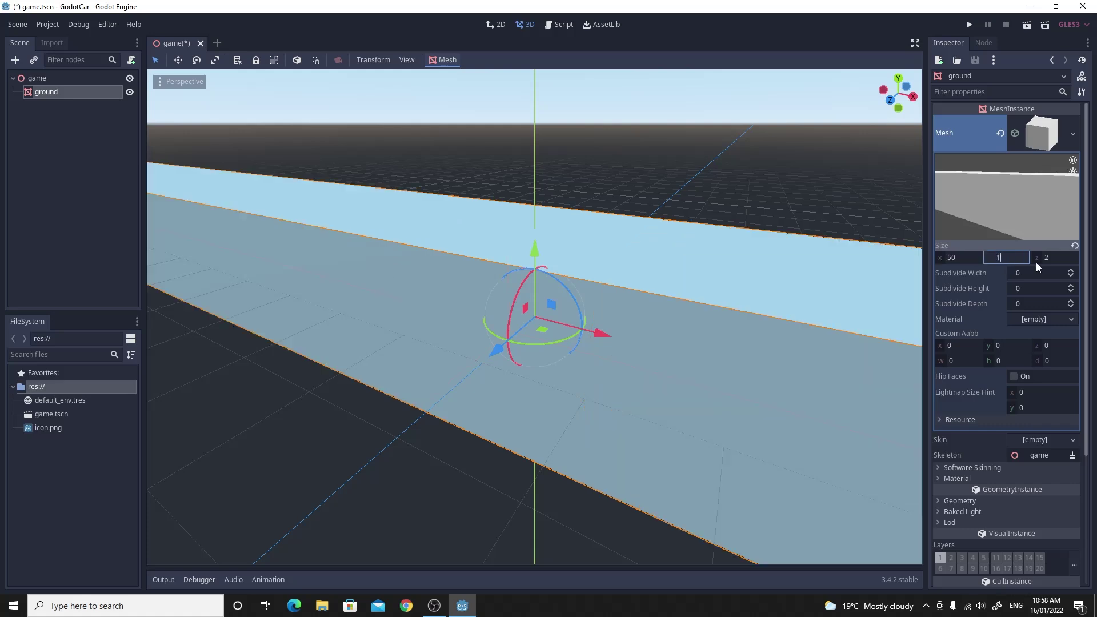
{"action": "left_click", "coordinate": [1060, 257]}
{"action": "type", "text": "50"}
{"action": "key", "text": "Return"}
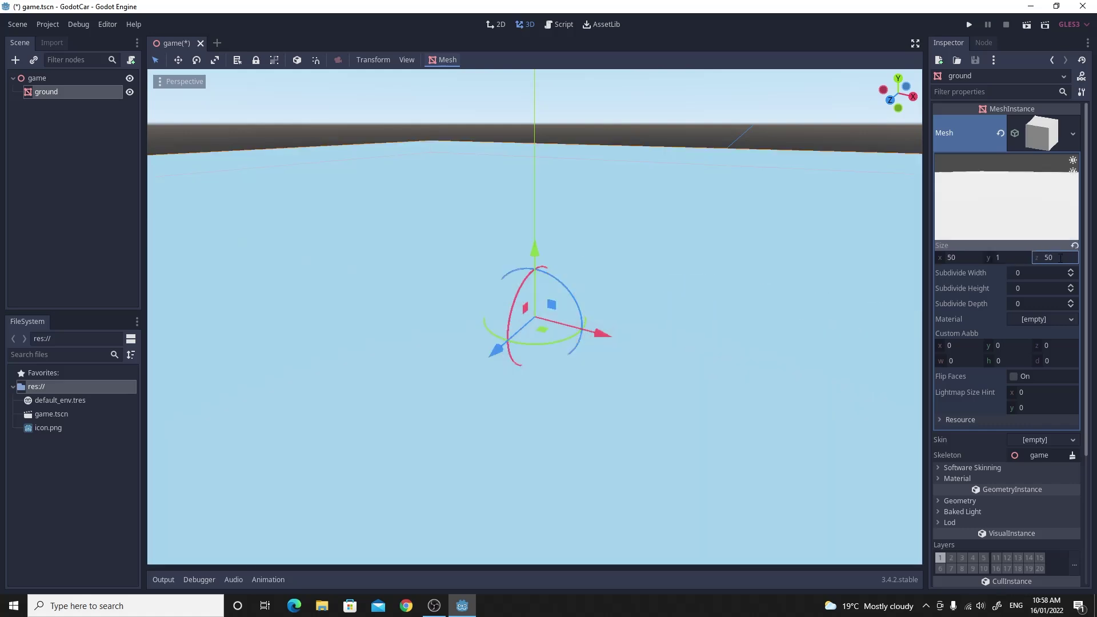
Create a trimesh static body for the ground mesh and collapse the ground node's children.
{"action": "scroll", "coordinate": [972, 379], "scroll_direction": "down", "scroll_amount": 3}
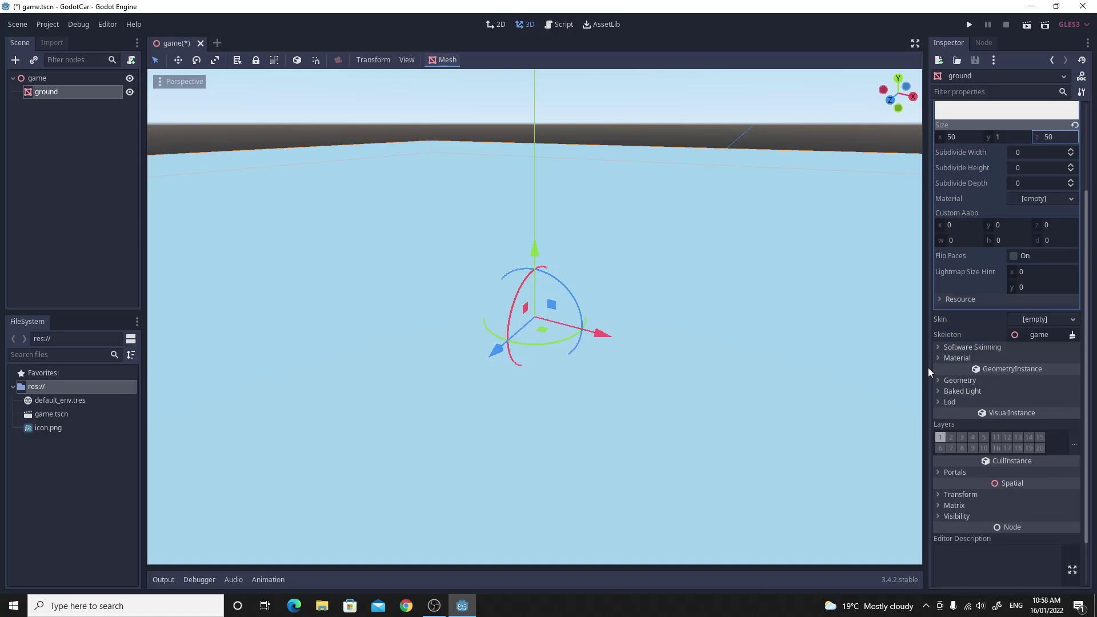
{"action": "left_click", "coordinate": [942, 494]}
{"action": "right_click_drag", "start_coordinate": [695, 141], "coordinate": [690, 163]}
{"action": "key", "text": "s"}
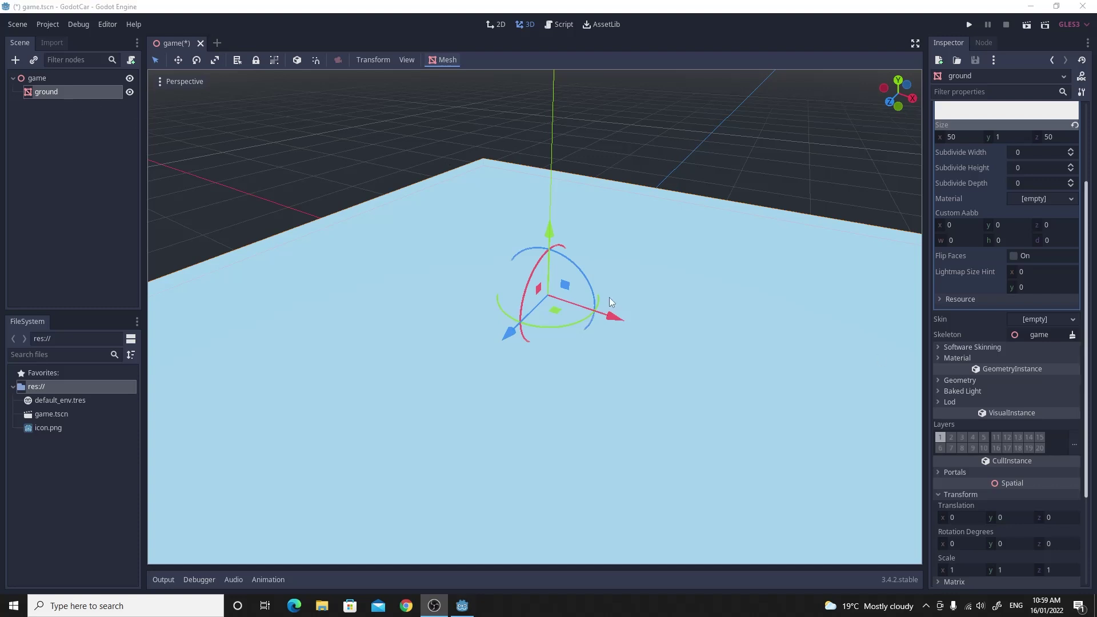
{"action": "left_click", "coordinate": [78, 95]}
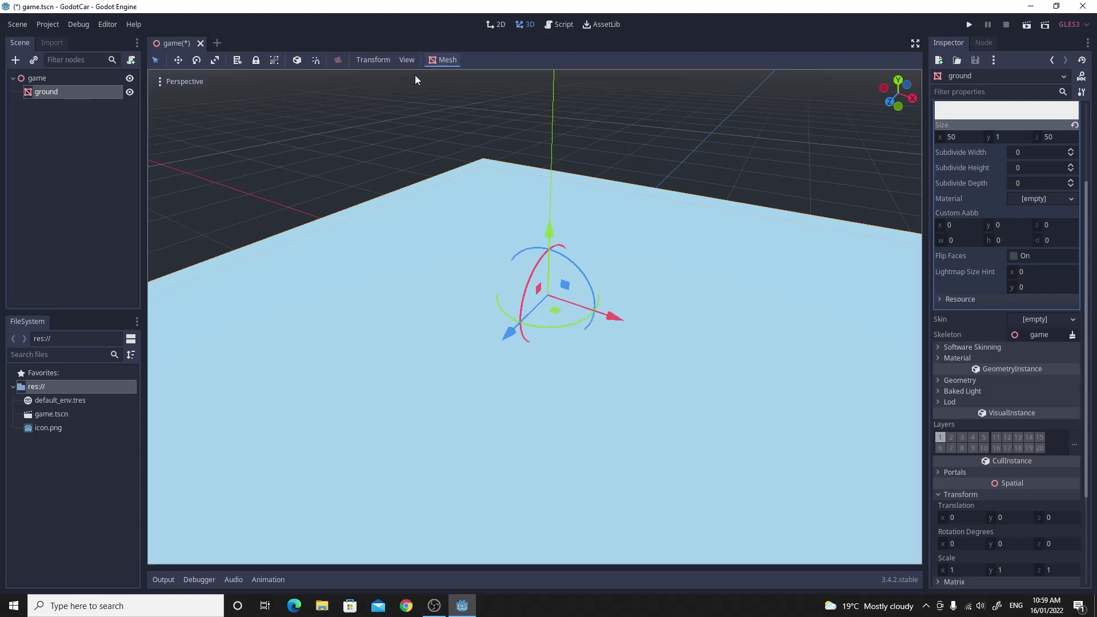
{"action": "left_click", "coordinate": [439, 61]}
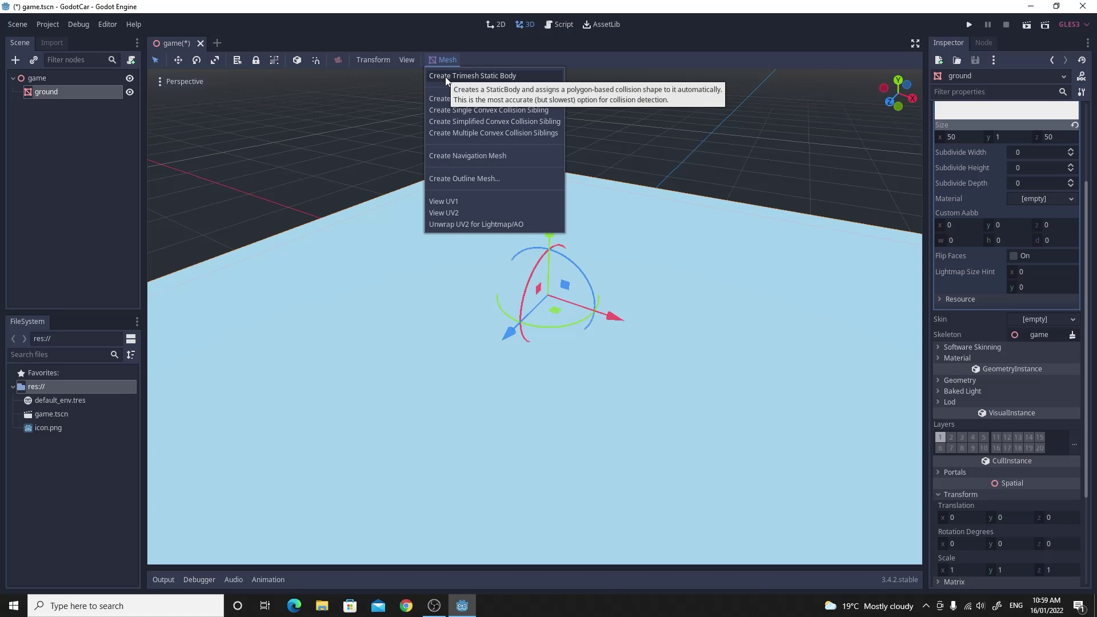
{"action": "left_click", "coordinate": [447, 76]}
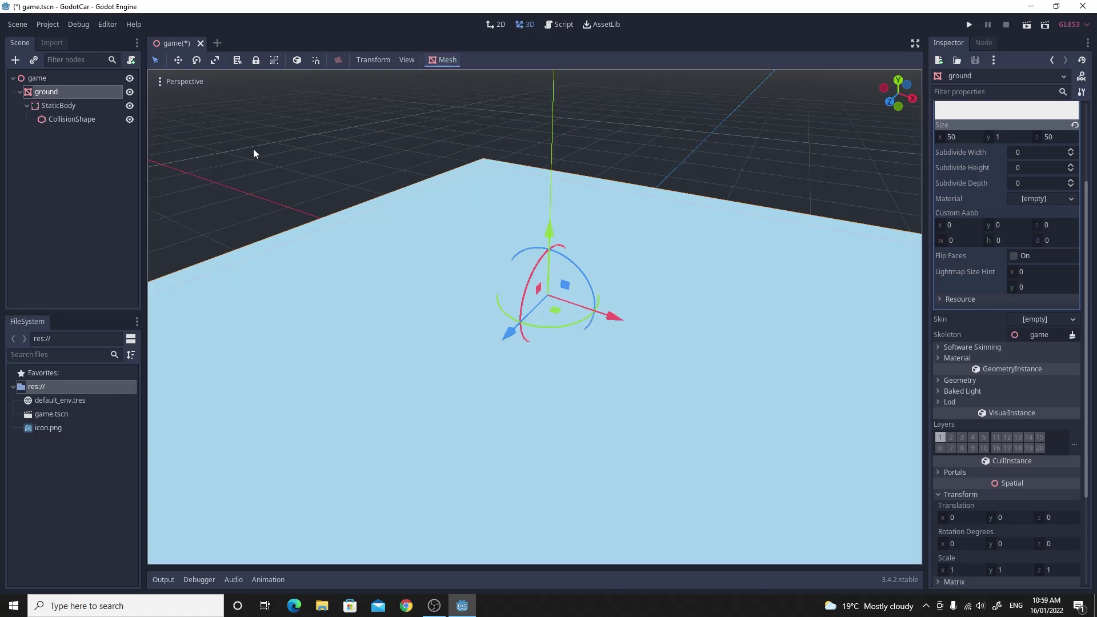
{"action": "left_click", "coordinate": [19, 92]}
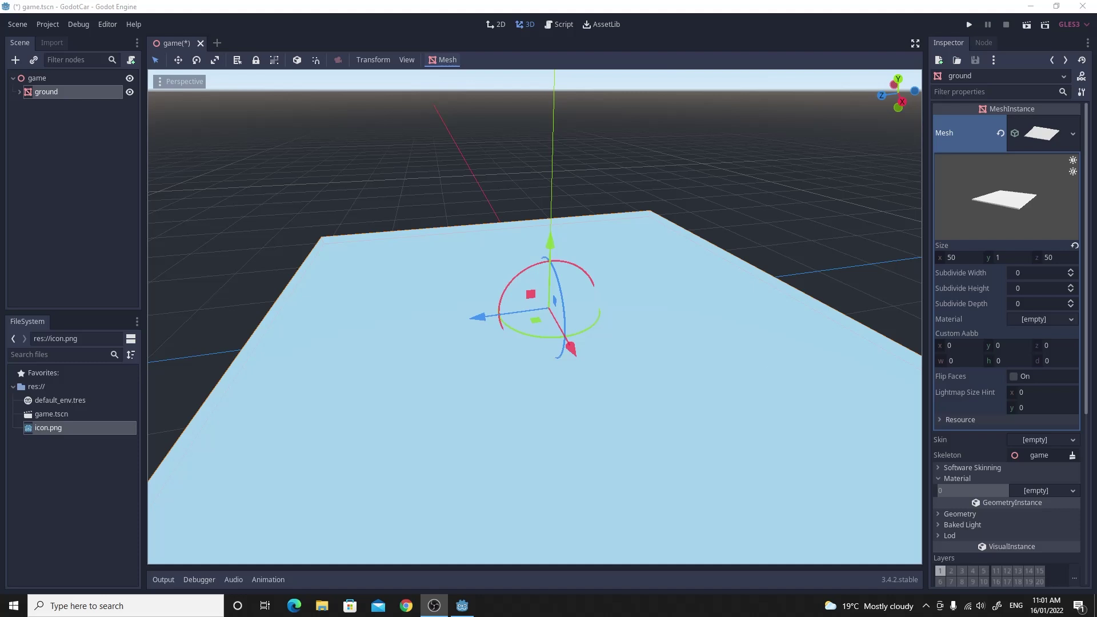
Assign a new SpatialMaterial to the ground's cube mesh and use icon.png as its albedo texture.
{"action": "left_click", "coordinate": [1072, 320]}
{"action": "left_click", "coordinate": [1037, 346]}
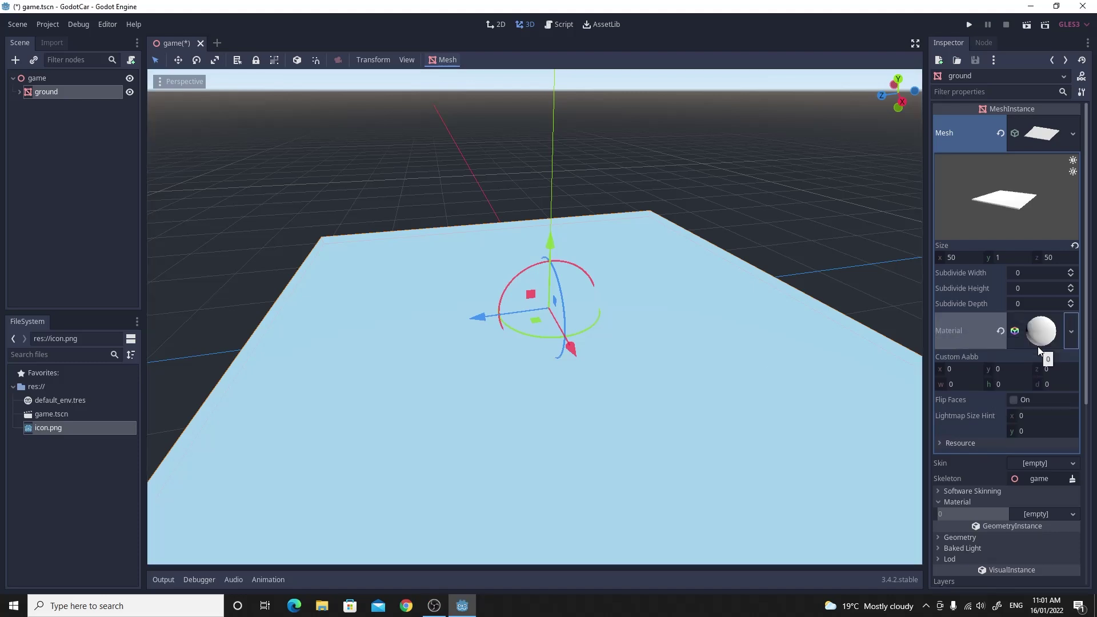
{"action": "left_click", "coordinate": [1040, 338]}
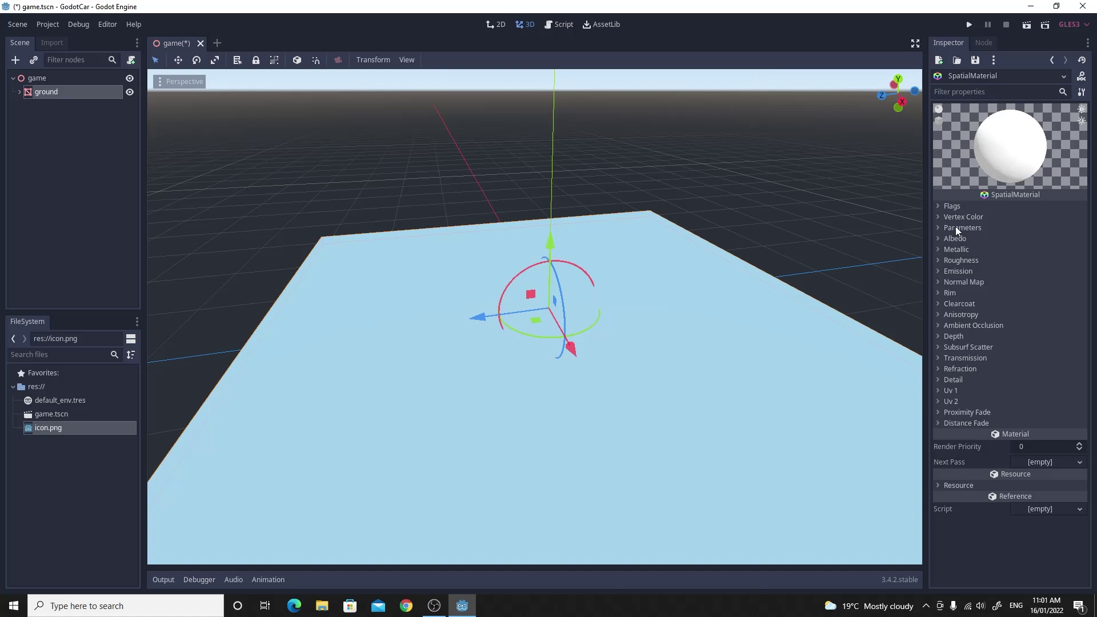
{"action": "left_click", "coordinate": [939, 229]}
{"action": "left_click", "coordinate": [938, 228]}
{"action": "left_click", "coordinate": [939, 239]}
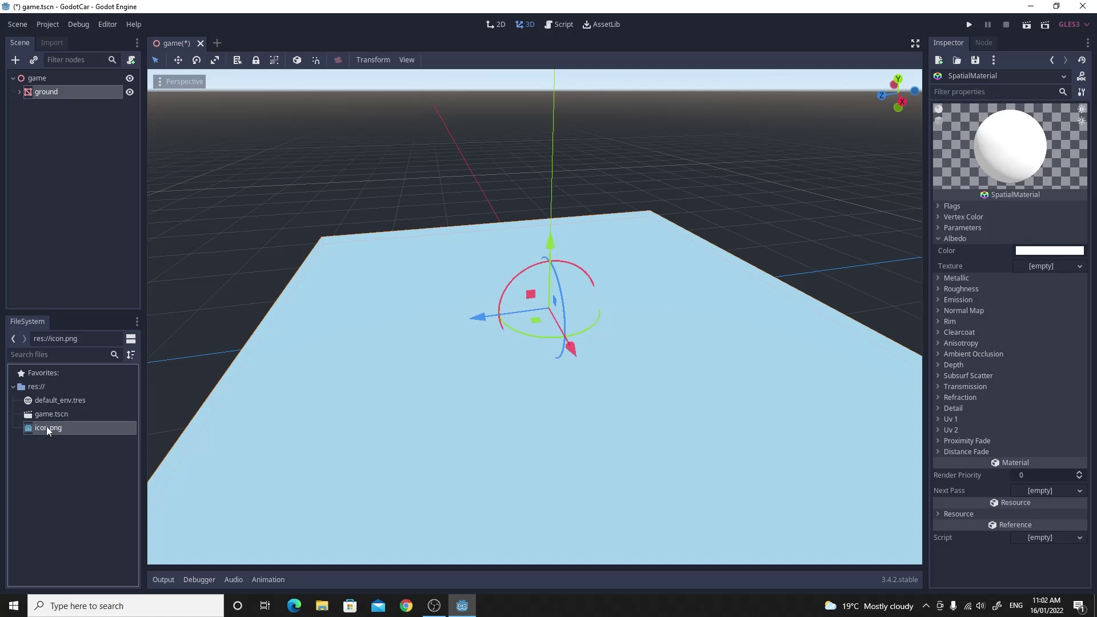
{"action": "left_click_drag", "start_coordinate": [46, 427], "coordinate": [1043, 273]}
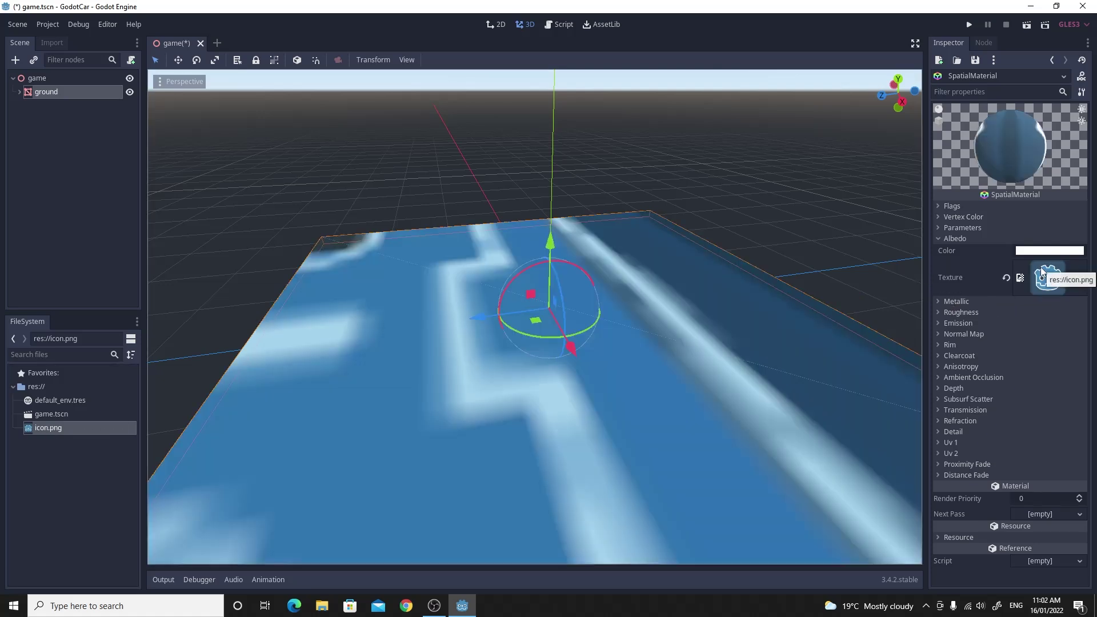
Enable World Triplanar and UV1 Triplanar on the ground material so the texture tiles.
{"action": "left_click", "coordinate": [937, 207]}
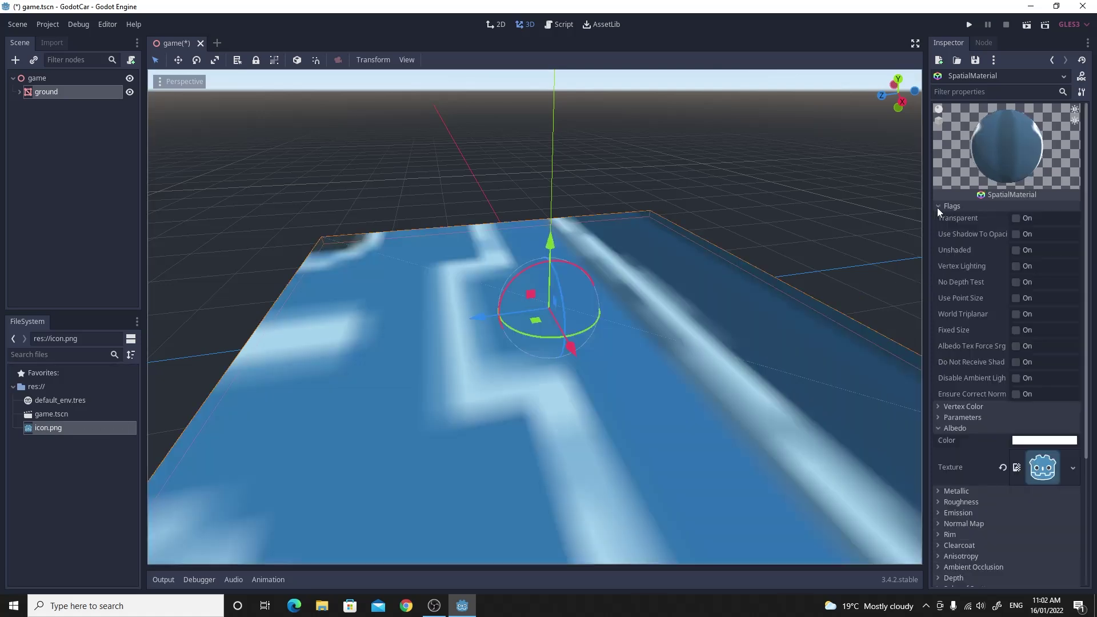
{"action": "left_click", "coordinate": [1016, 314]}
{"action": "scroll", "coordinate": [967, 311], "scroll_direction": "down", "scroll_amount": 5}
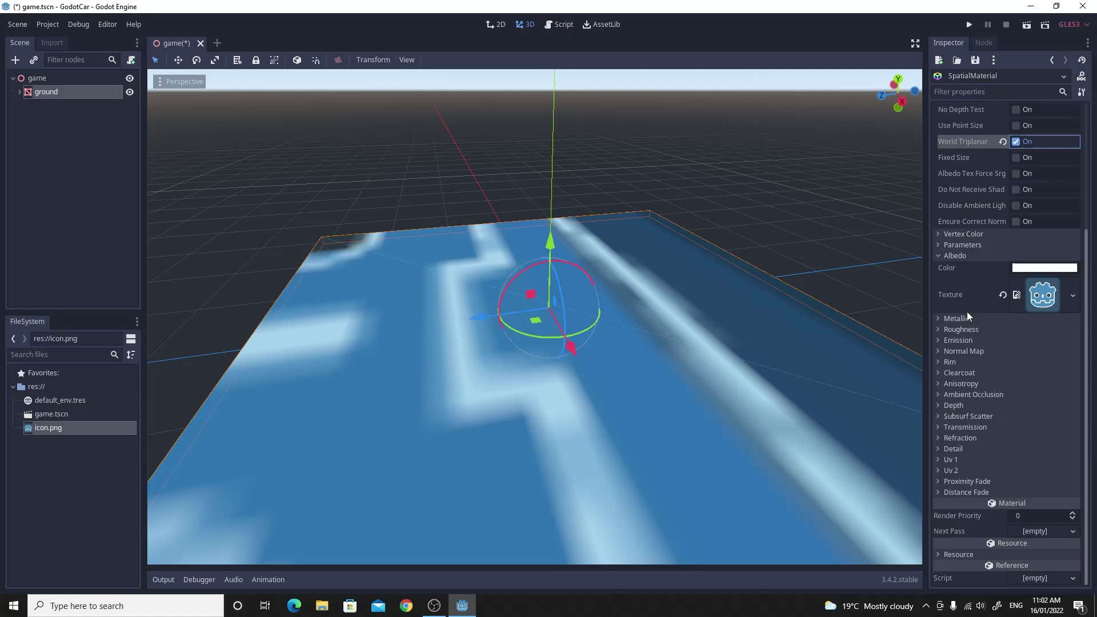
{"action": "left_click", "coordinate": [939, 461]}
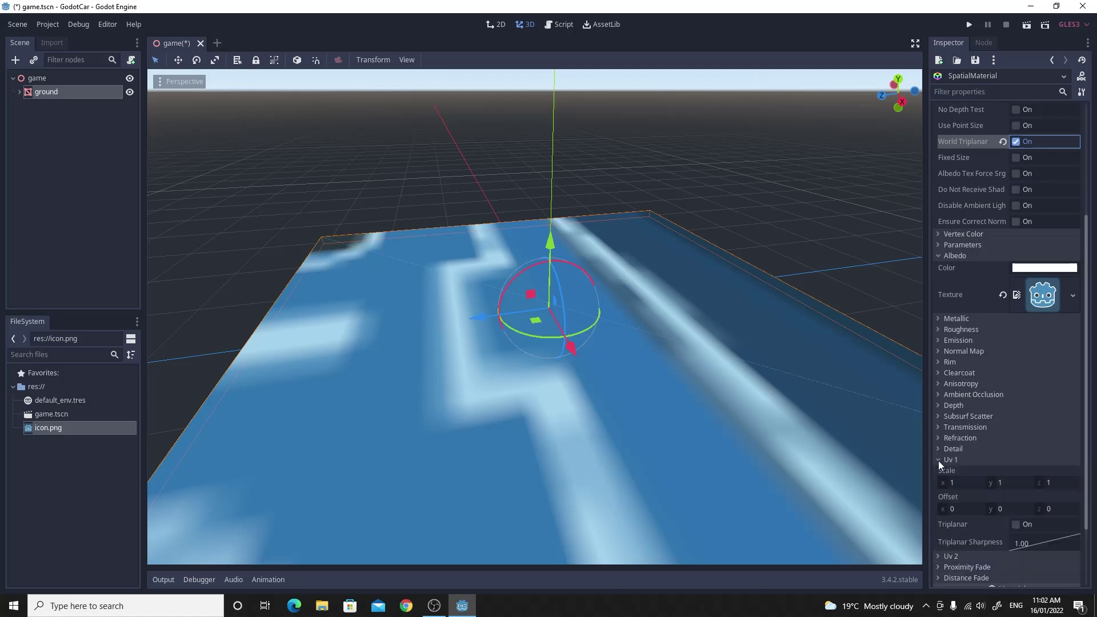
{"action": "left_click", "coordinate": [1015, 524]}
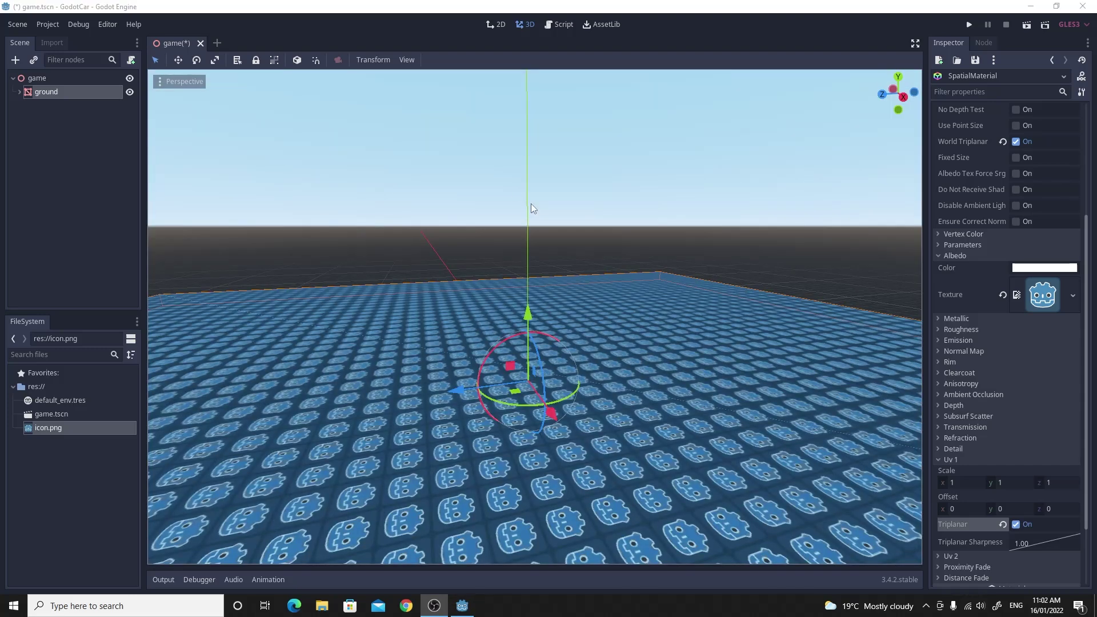
Add a VehicleBody child node under the game root and raise it vertically above the ground.
{"action": "left_click", "coordinate": [34, 77]}
{"action": "right_click", "coordinate": [34, 77]}
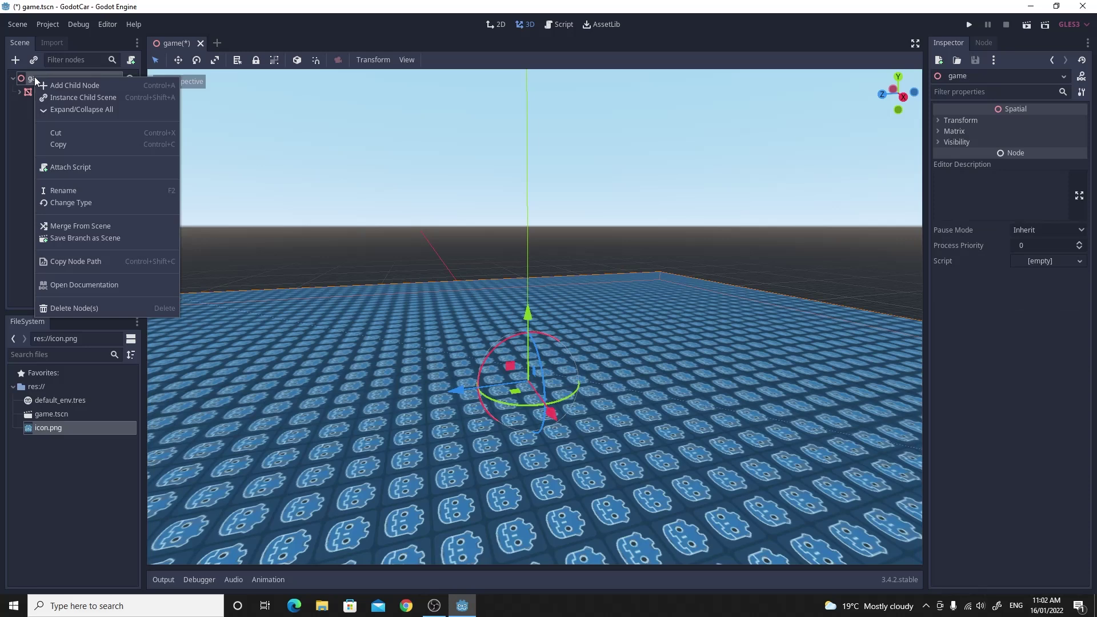
{"action": "left_click", "coordinate": [47, 86]}
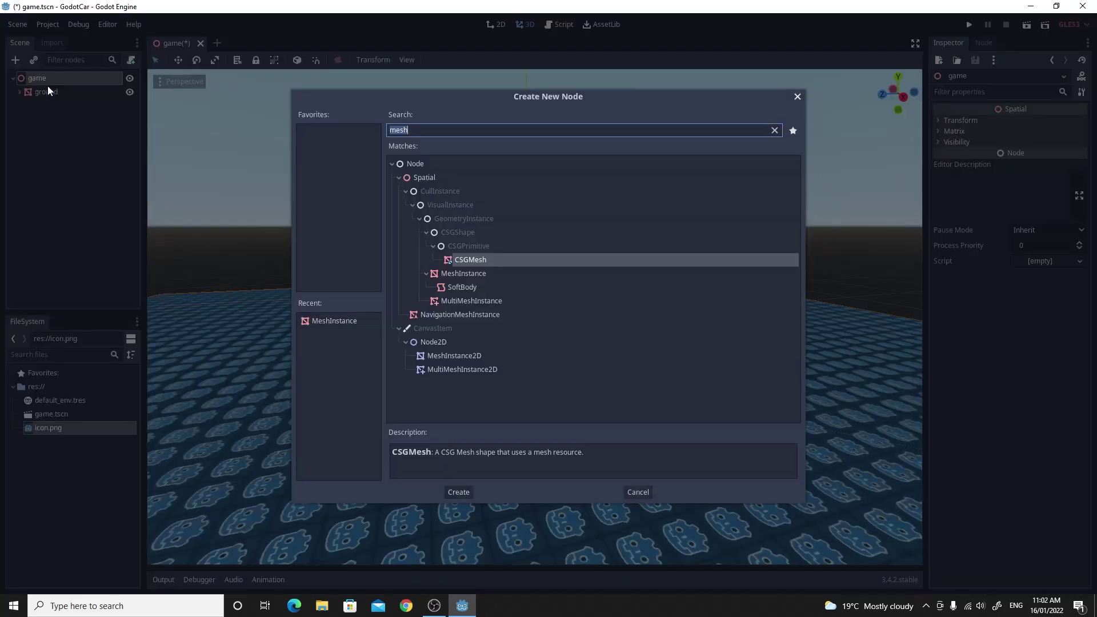
{"action": "type", "text": "vehicl"}
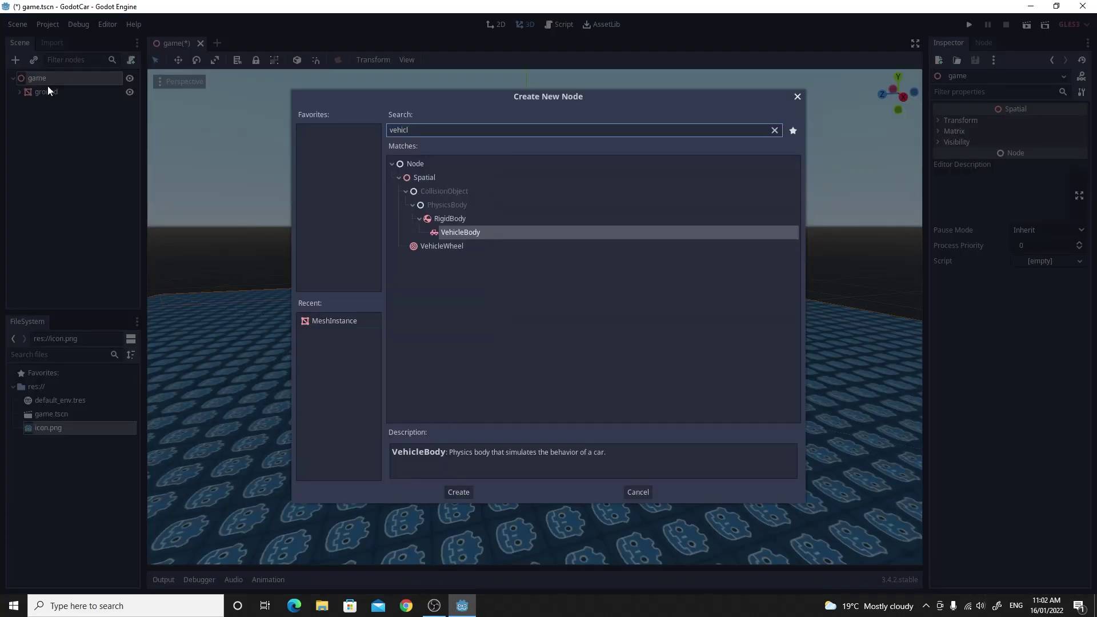
{"action": "double_click", "coordinate": [463, 232]}
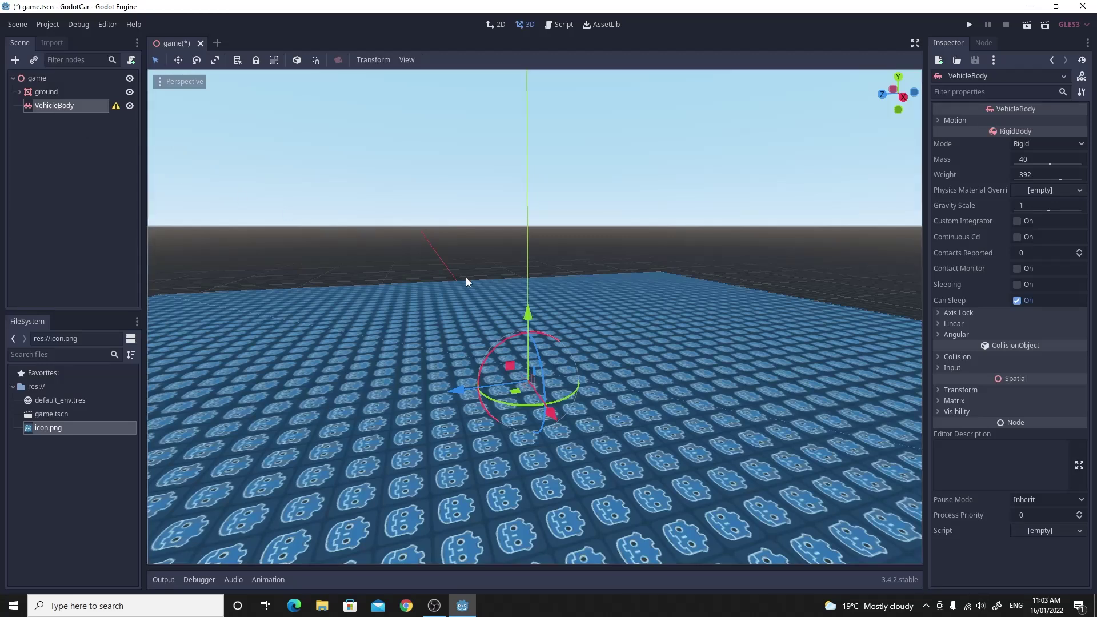
{"action": "left_click_drag", "start_coordinate": [527, 313], "coordinate": [530, 252]}
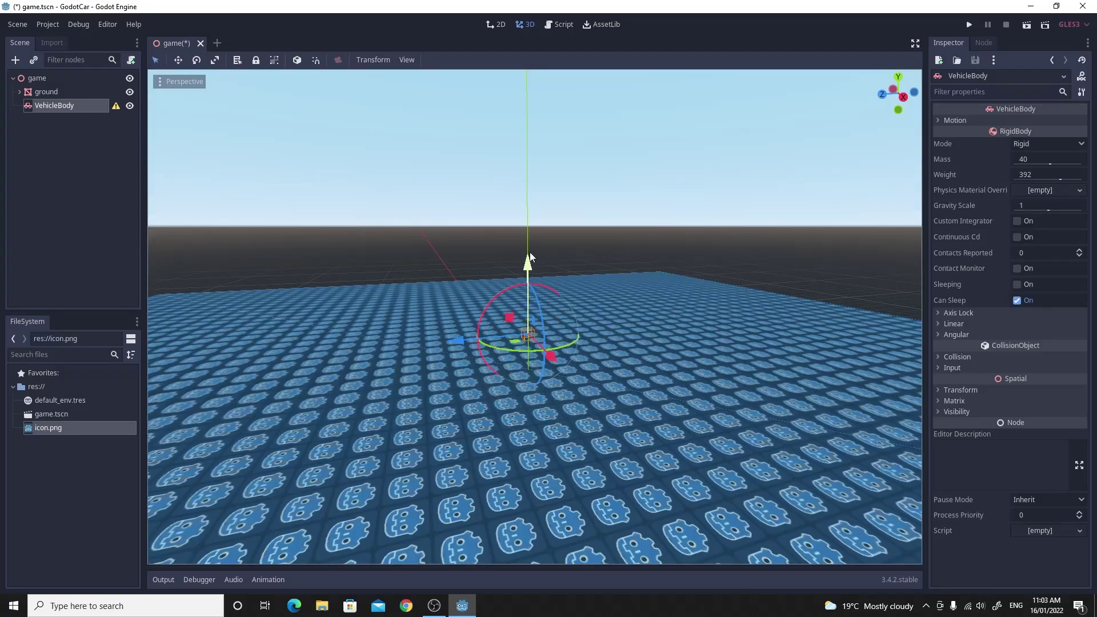
Add a MeshInstance child to the VehicleBody and assign it a new cube mesh.
{"action": "right_click", "coordinate": [84, 106]}
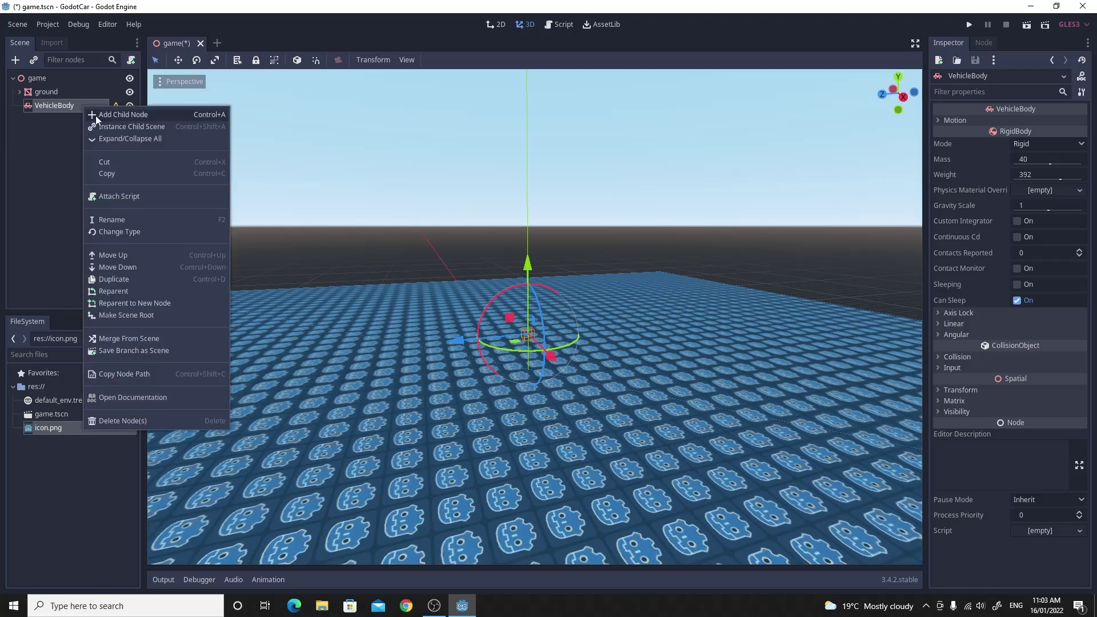
{"action": "left_click", "coordinate": [96, 116]}
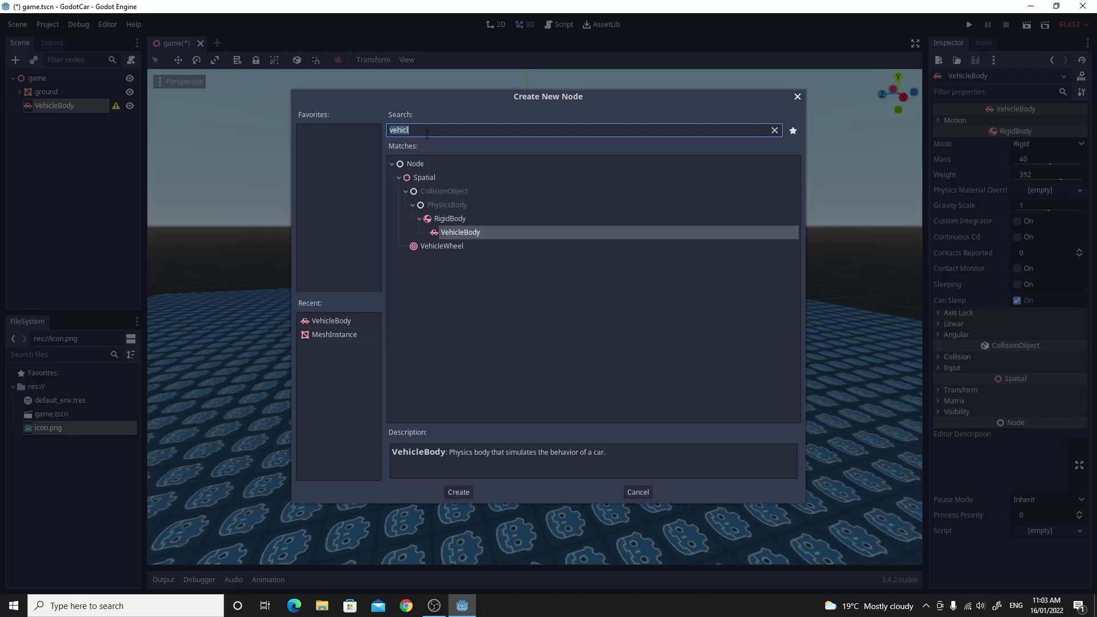
{"action": "type", "text": "mesh"}
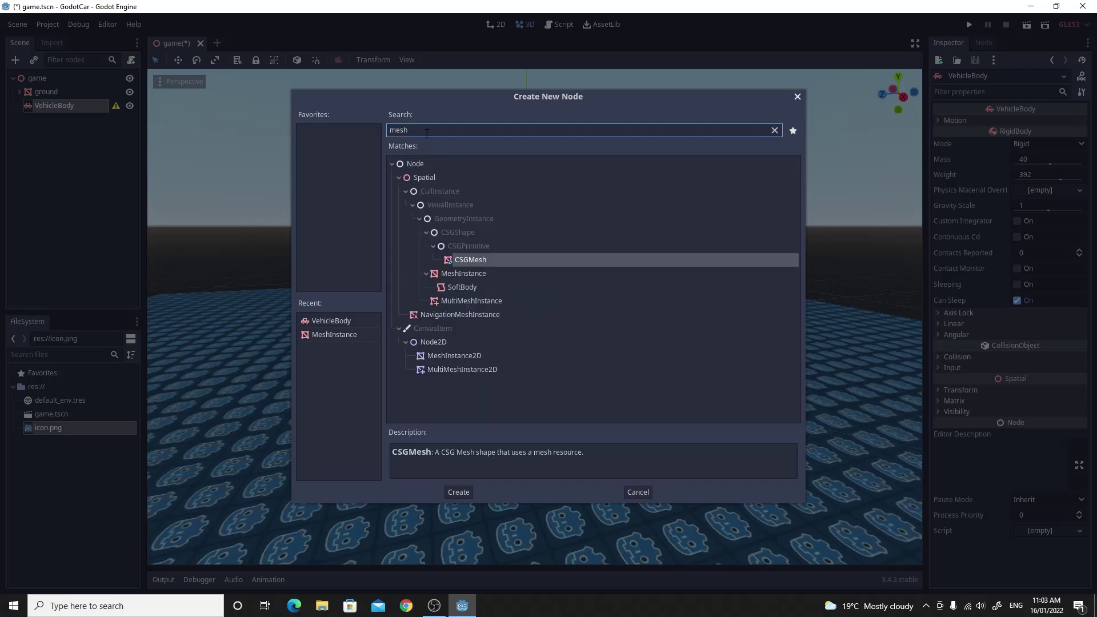
{"action": "double_click", "coordinate": [463, 273]}
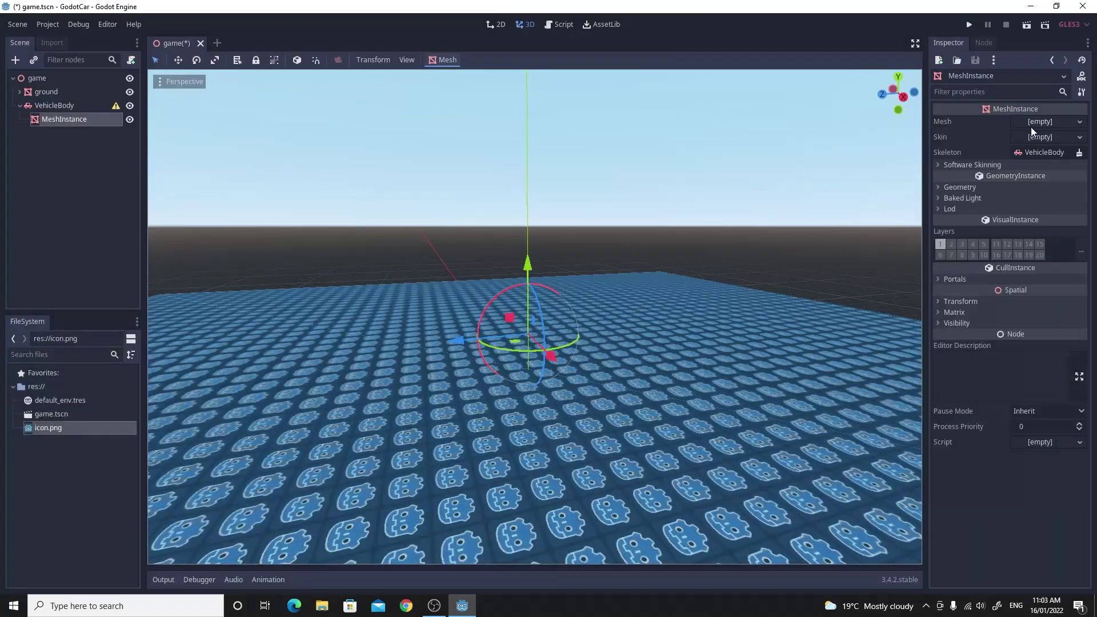
{"action": "left_click", "coordinate": [1034, 122]}
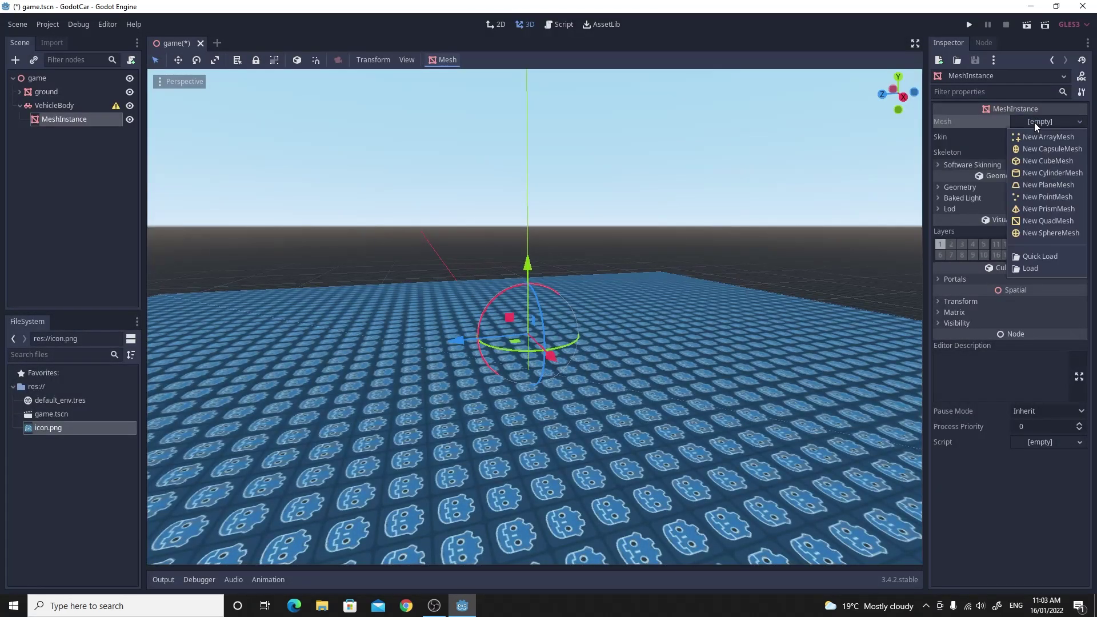
{"action": "left_click", "coordinate": [1048, 161]}
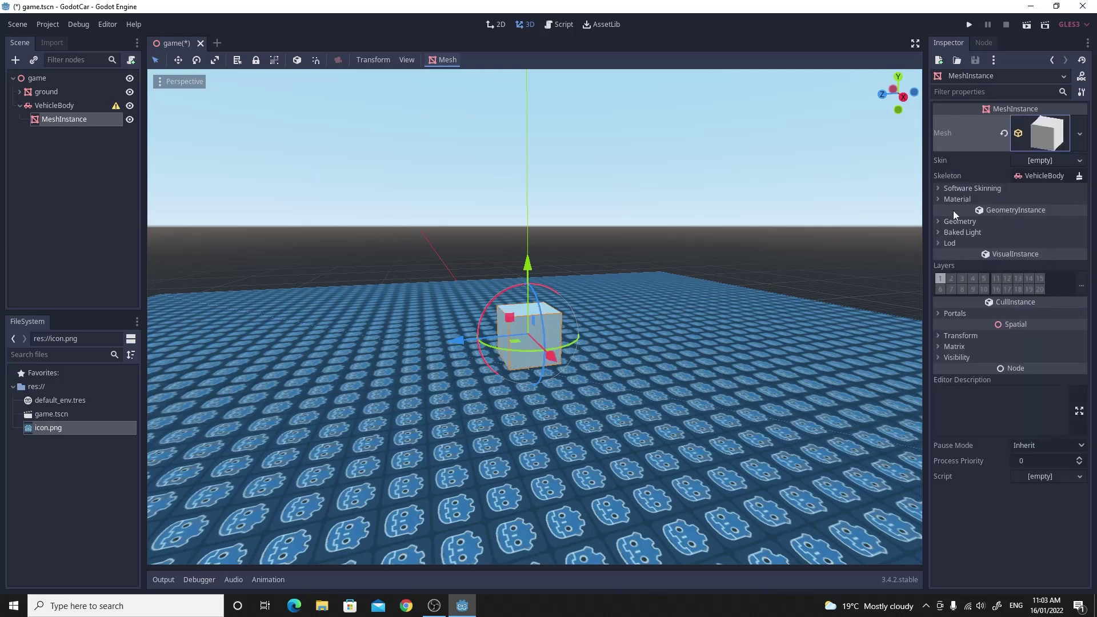
Set the vehicle's cube mesh size to 1.5 in x, 0.5 in y and 3 in z.
{"action": "left_click", "coordinate": [1043, 139]}
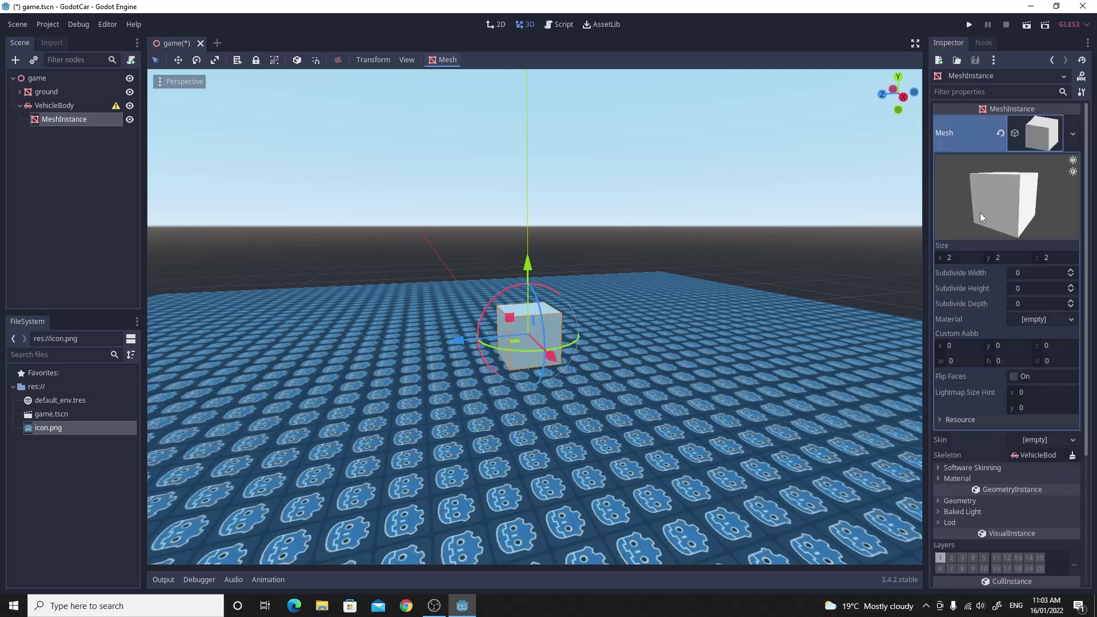
{"action": "left_click", "coordinate": [959, 257]}
{"action": "type", "text": "1"}
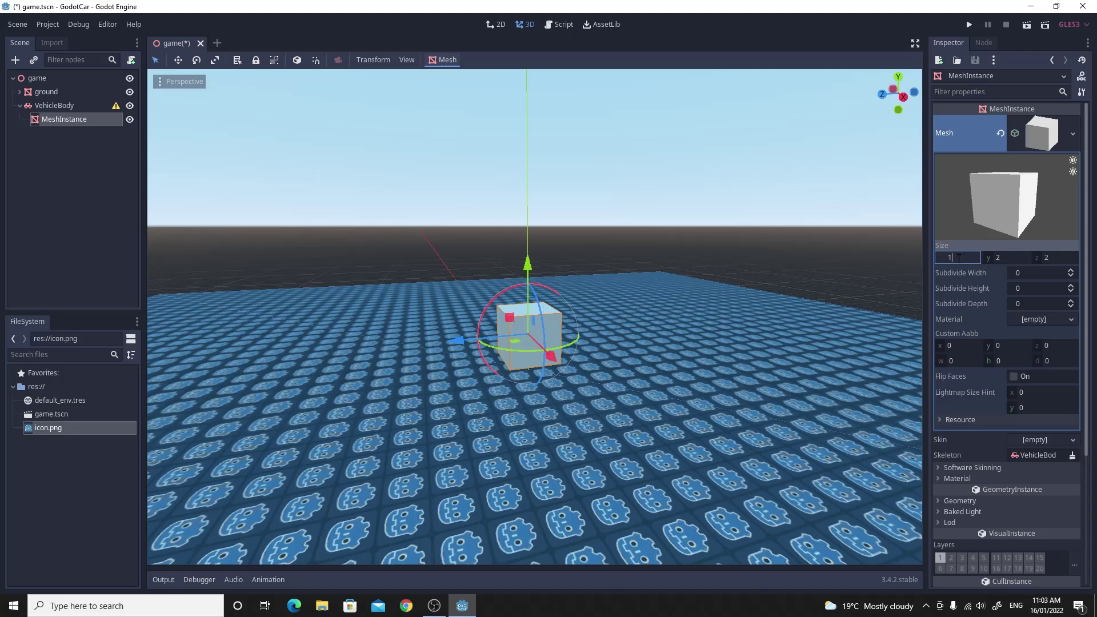
{"action": "type", "text": ".5"}
{"action": "left_click", "coordinate": [1014, 261]}
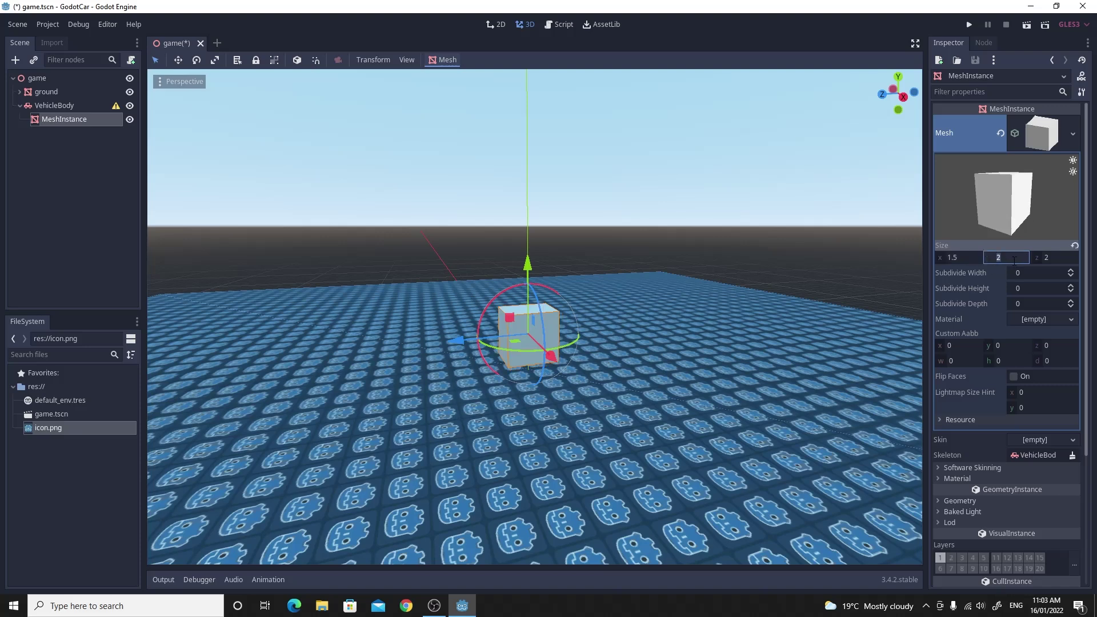
{"action": "type", "text": "0.5"}
{"action": "left_click", "coordinate": [1056, 258]}
{"action": "type", "text": "3"}
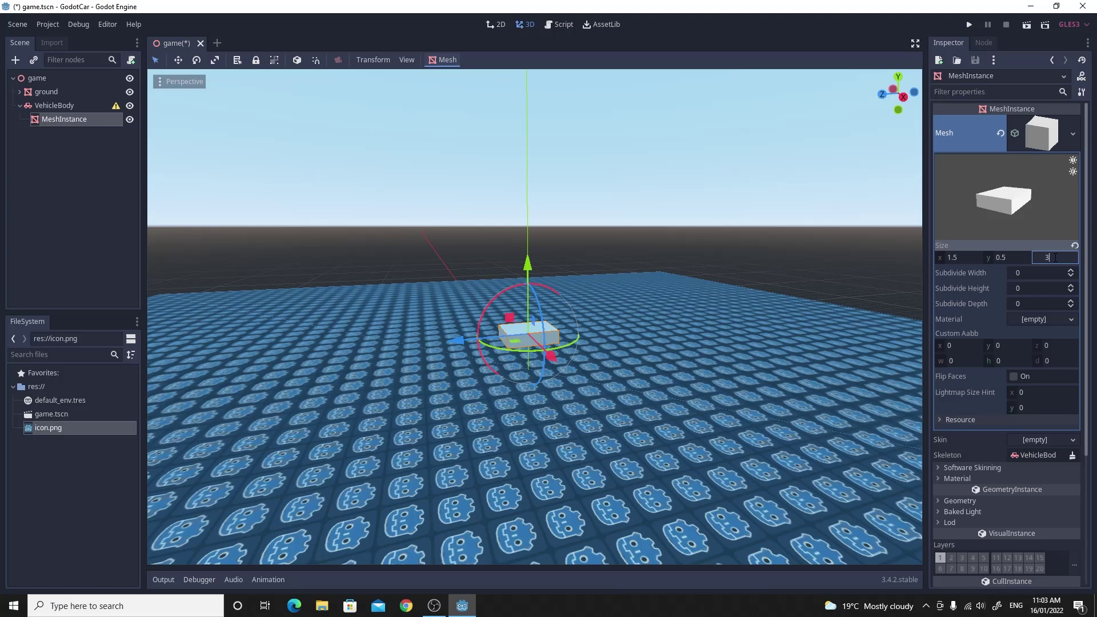
{"action": "key", "text": "Return"}
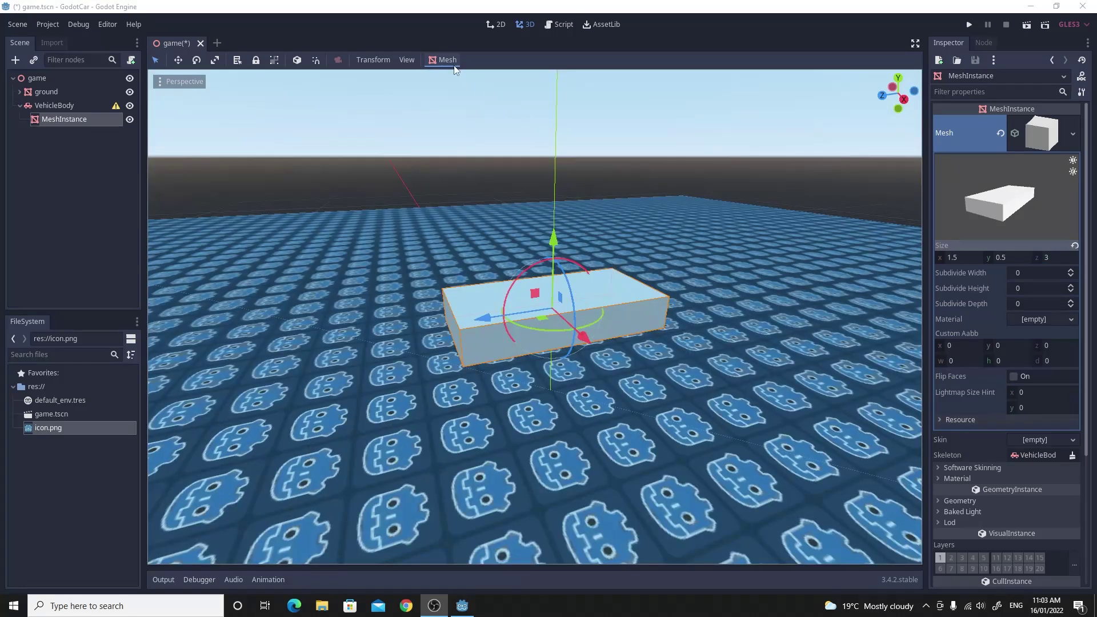
Create a simplified convex collision sibling for the vehicle's mesh.
{"action": "left_click", "coordinate": [445, 60]}
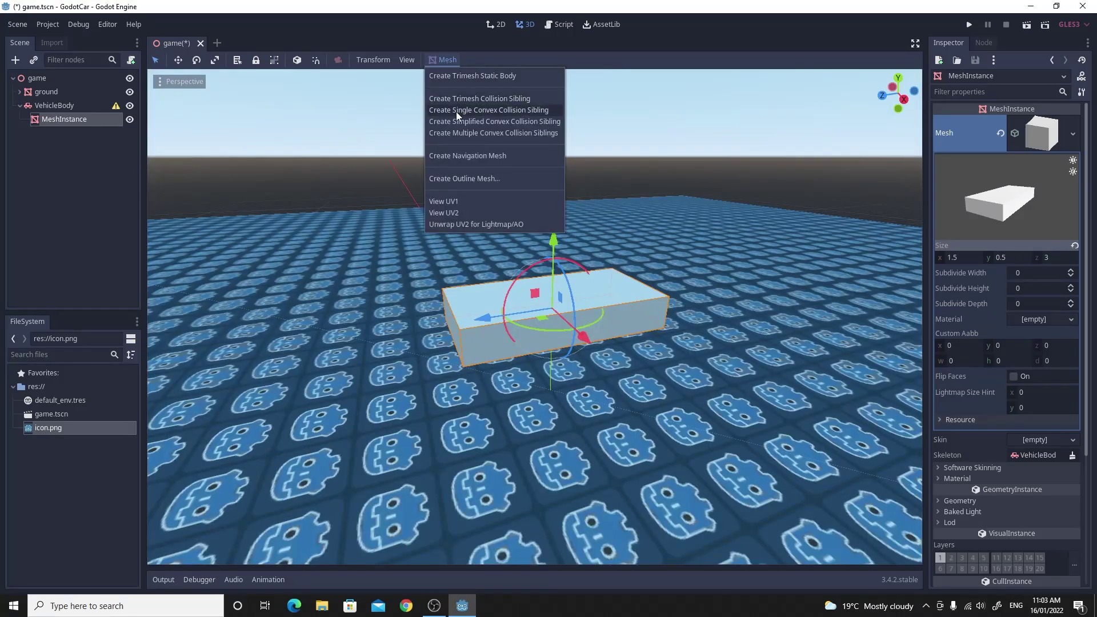
{"action": "left_click", "coordinate": [468, 123]}
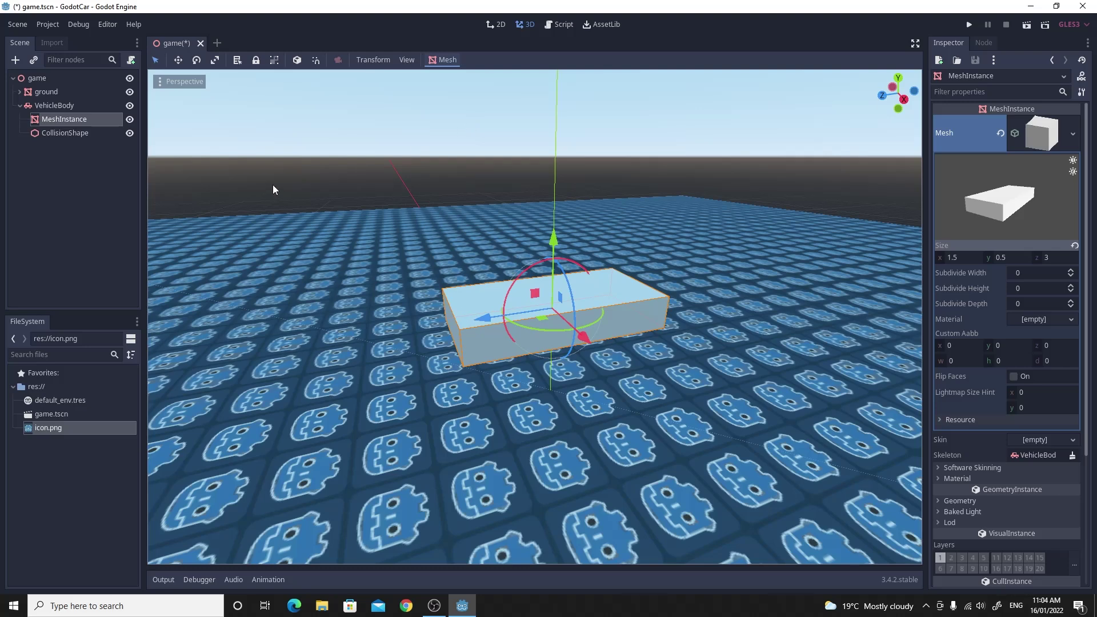
Rename the vehicle's MeshInstance node to car_body and the VehicleBody node to car.
{"action": "left_click", "coordinate": [59, 120]}
{"action": "left_click", "coordinate": [58, 121]}
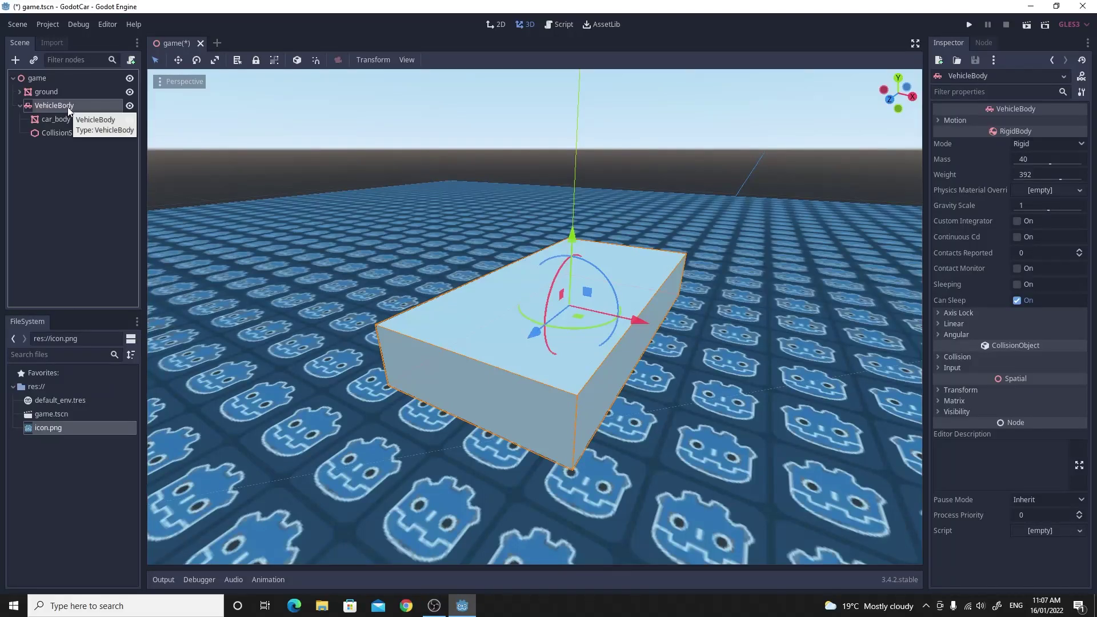
{"action": "double_click", "coordinate": [68, 109]}
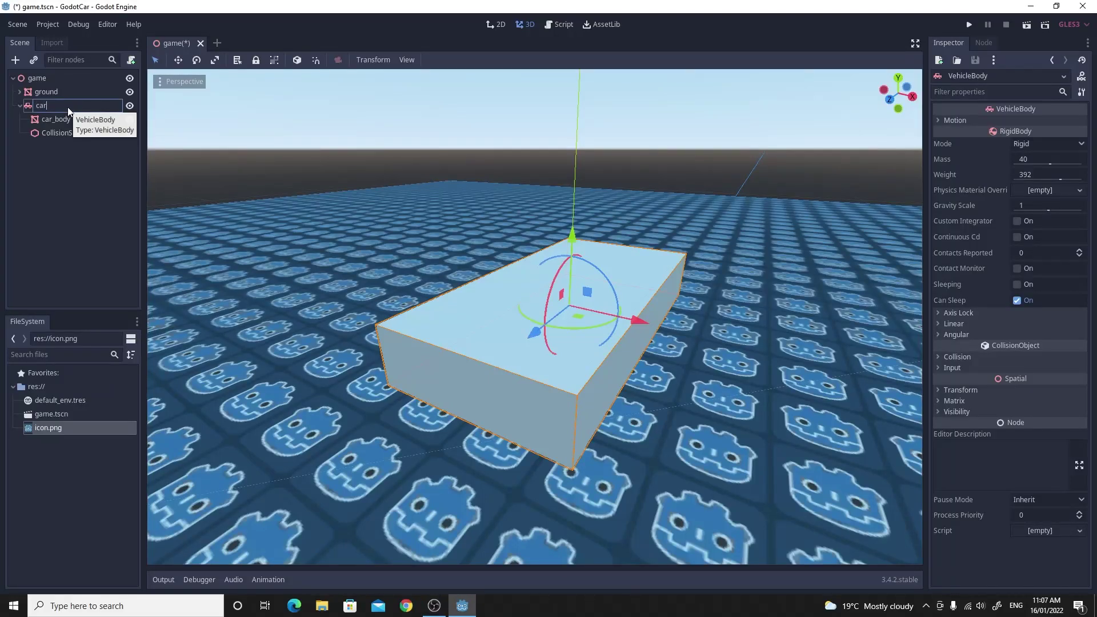
{"action": "key", "text": "Return"}
Add a VehicleWheel node as a child of the car node.
{"action": "right_click", "coordinate": [62, 105]}
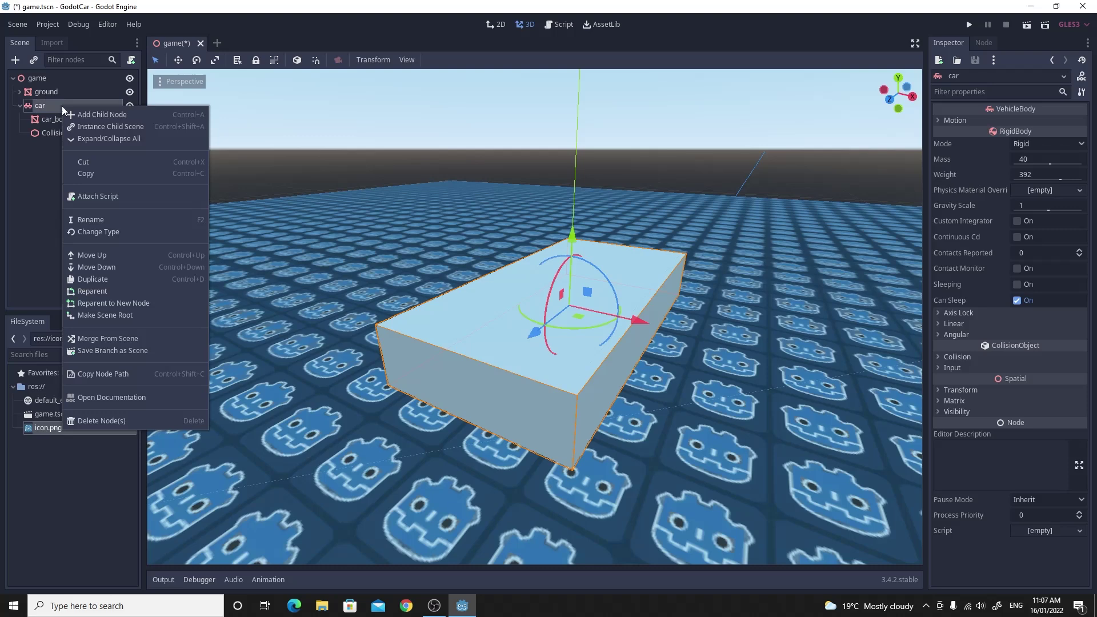
{"action": "left_click", "coordinate": [76, 117]}
{"action": "type", "text": "wheel"}
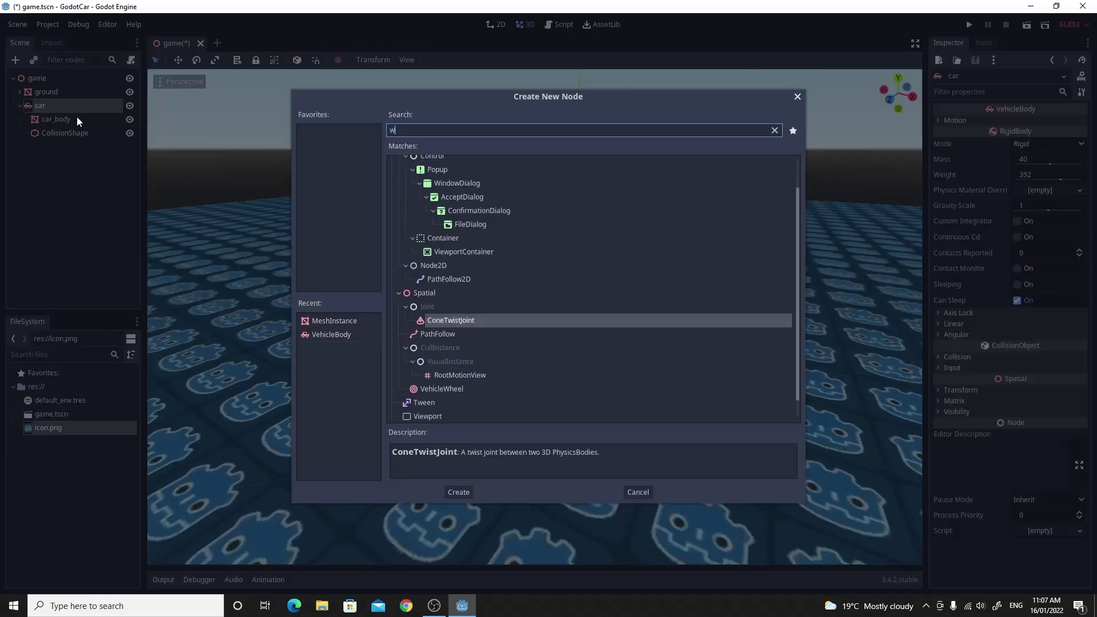
{"action": "key", "text": "Return"}
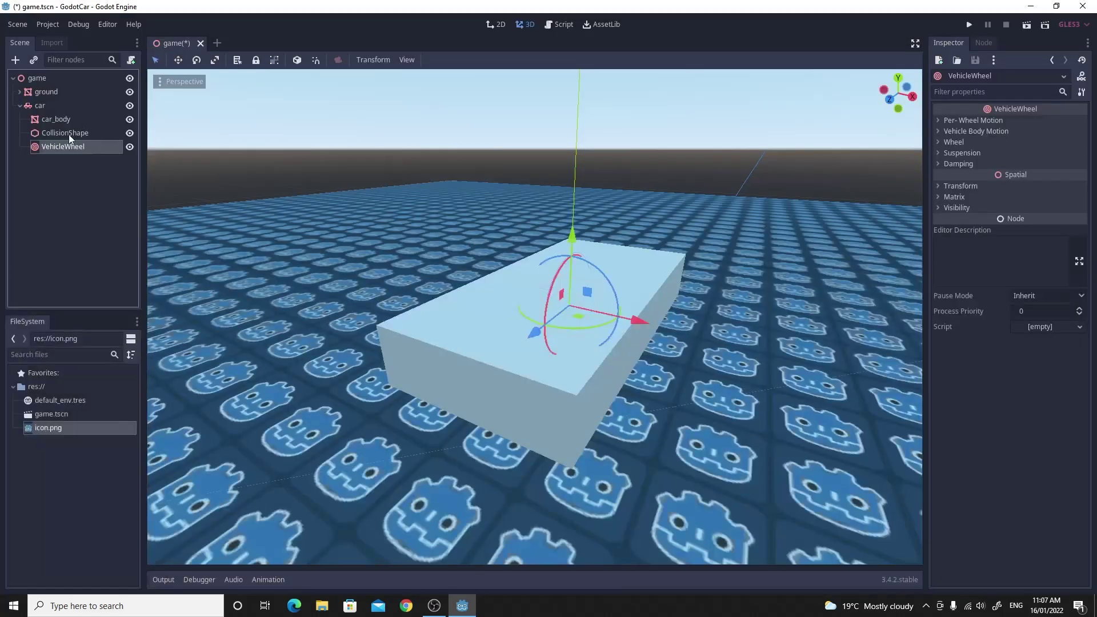
Rename the VehicleWheel node to front_left_wheel.
{"action": "double_click", "coordinate": [67, 147]}
{"action": "type", "text": "fr"}
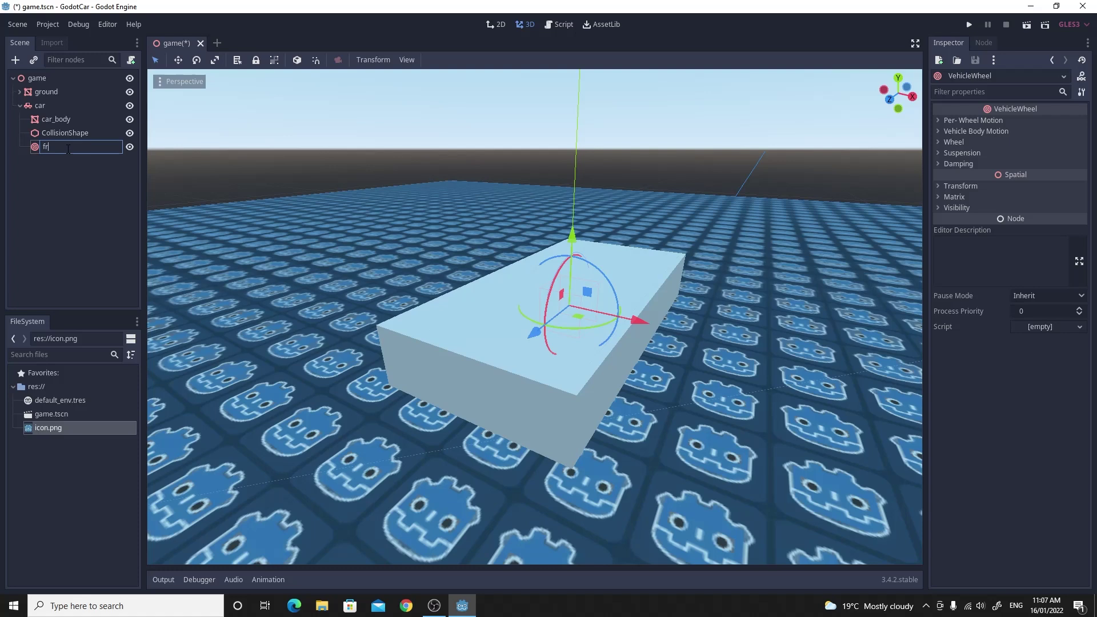
{"action": "type", "text": "ont_left_wheel"}
{"action": "key", "text": "Return"}
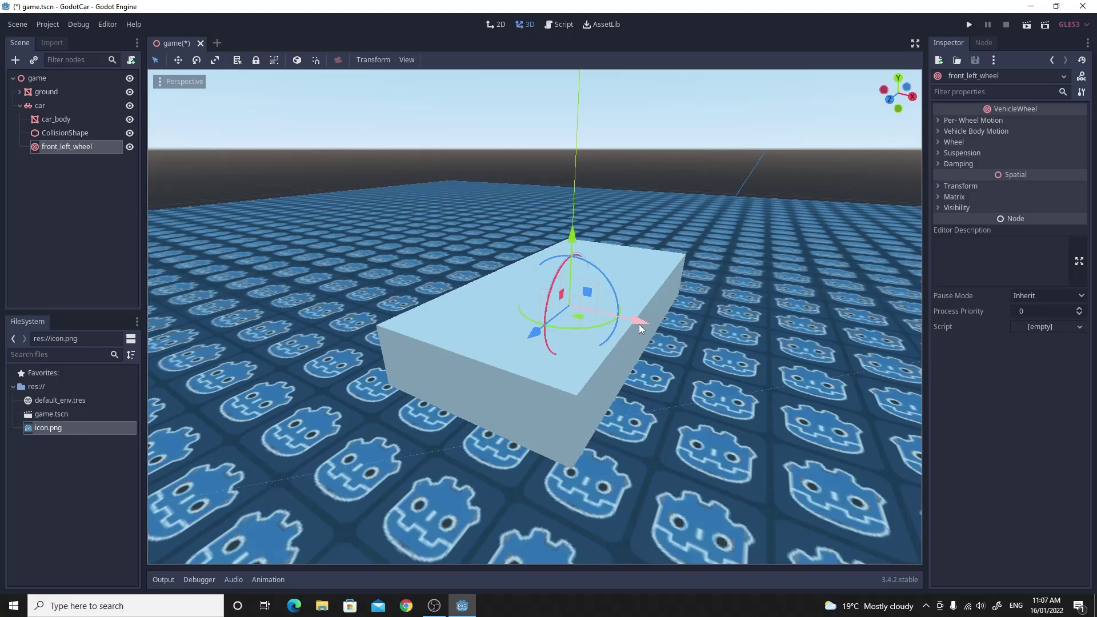
Move front_left_wheel out to the car body's positive-x side, near the corner at the positive-z end.
{"action": "left_click_drag", "start_coordinate": [639, 324], "coordinate": [717, 347]}
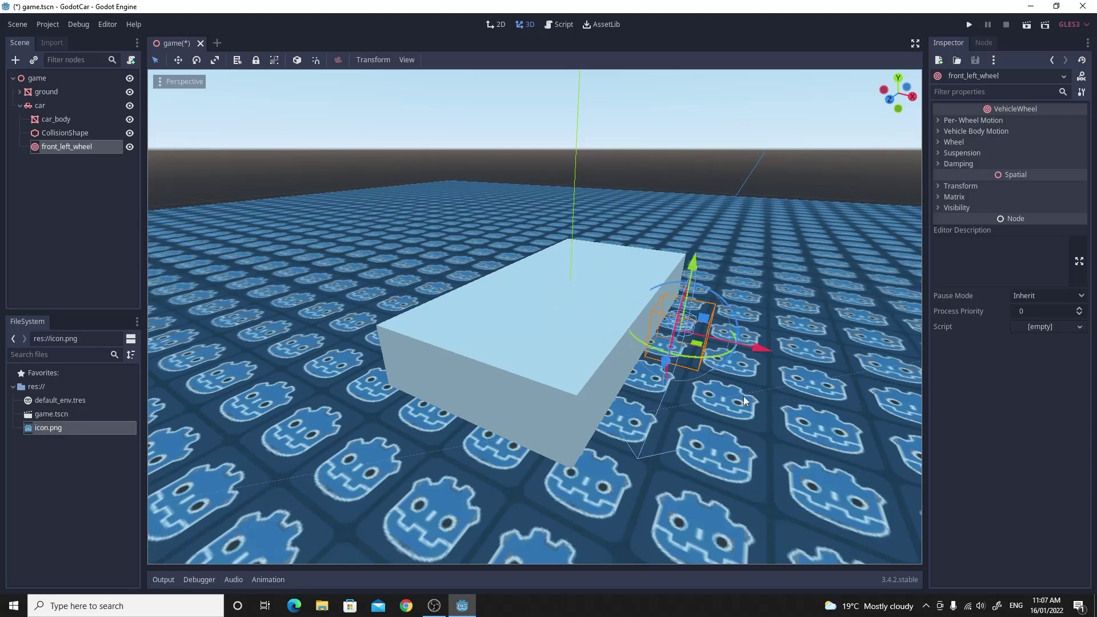
{"action": "key", "text": "d"}
{"action": "right_click_drag", "start_coordinate": [744, 396], "coordinate": [611, 420]}
{"action": "middle_click_drag", "start_coordinate": [680, 355], "coordinate": [530, 378]}
{"action": "left_click_drag", "start_coordinate": [532, 357], "coordinate": [392, 355]}
{"action": "key", "text": "d"}
{"action": "right_click_drag", "start_coordinate": [489, 367], "coordinate": [560, 368]}
{"action": "key", "text": "a"}
{"action": "middle_click_drag", "start_coordinate": [514, 286], "coordinate": [515, 251]}
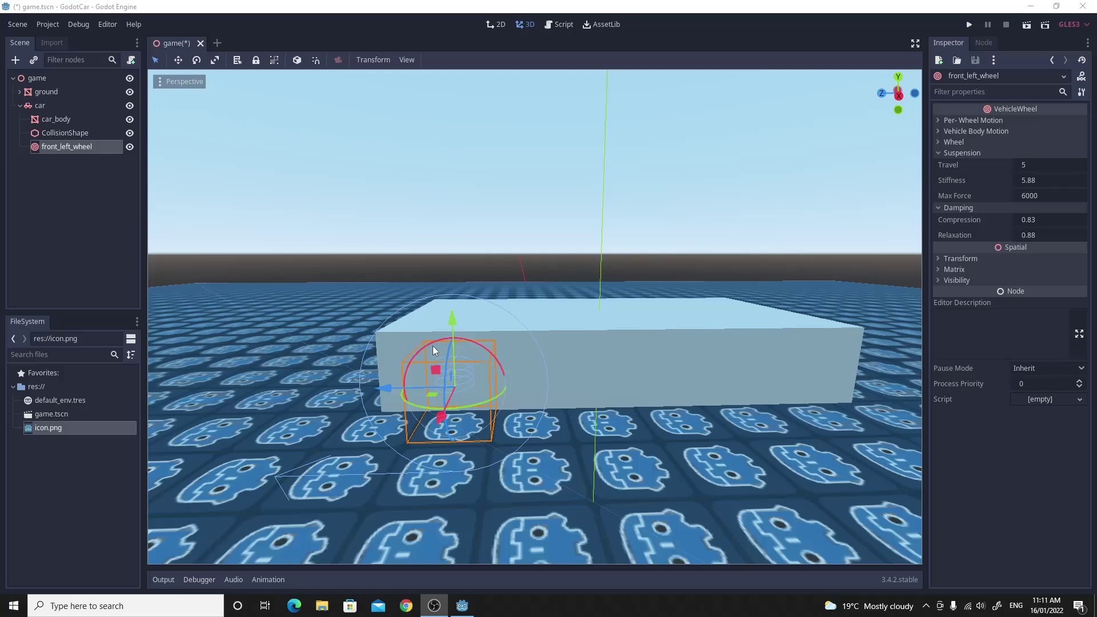
Set the radius of front_left_wheel to 0.4.
{"action": "left_click", "coordinate": [939, 152]}
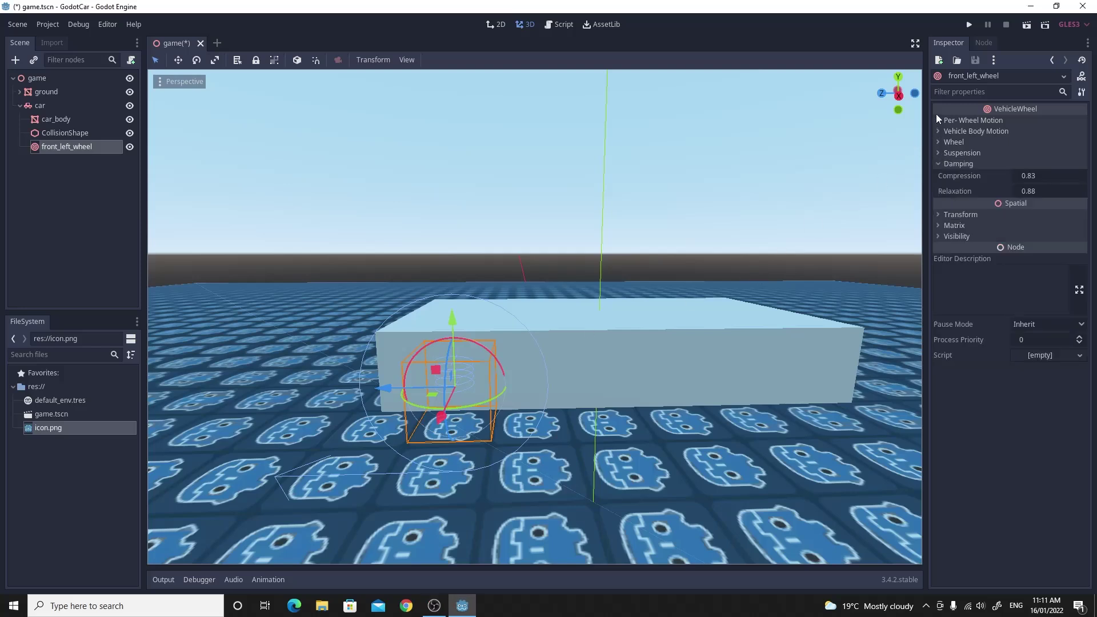
{"action": "left_click", "coordinate": [939, 142]}
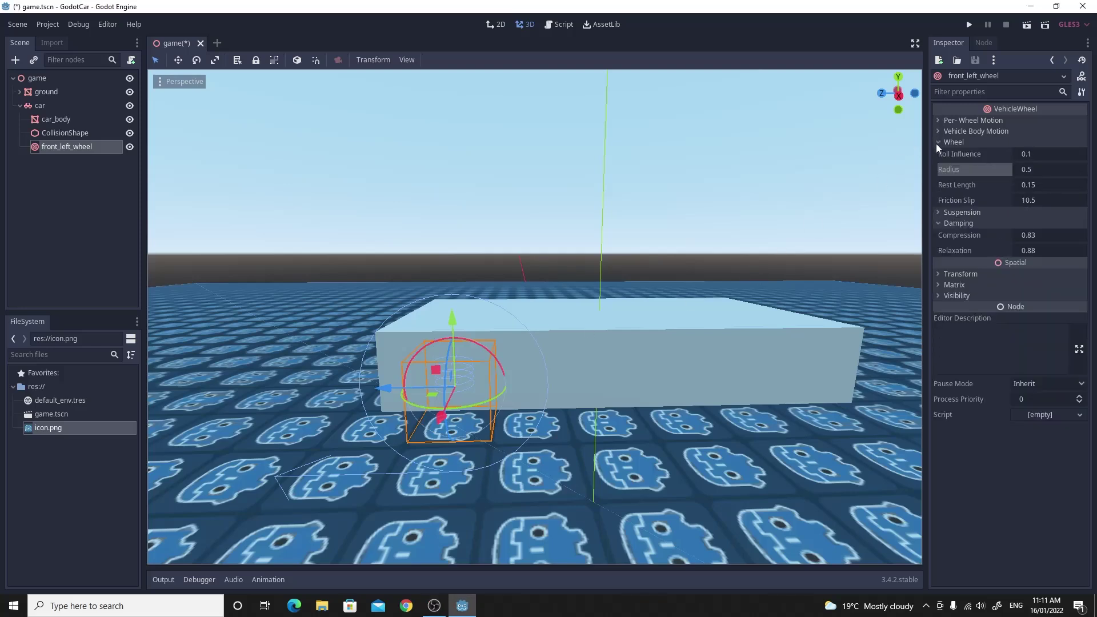
{"action": "left_click", "coordinate": [1037, 169]}
{"action": "type", "text": "0.4"}
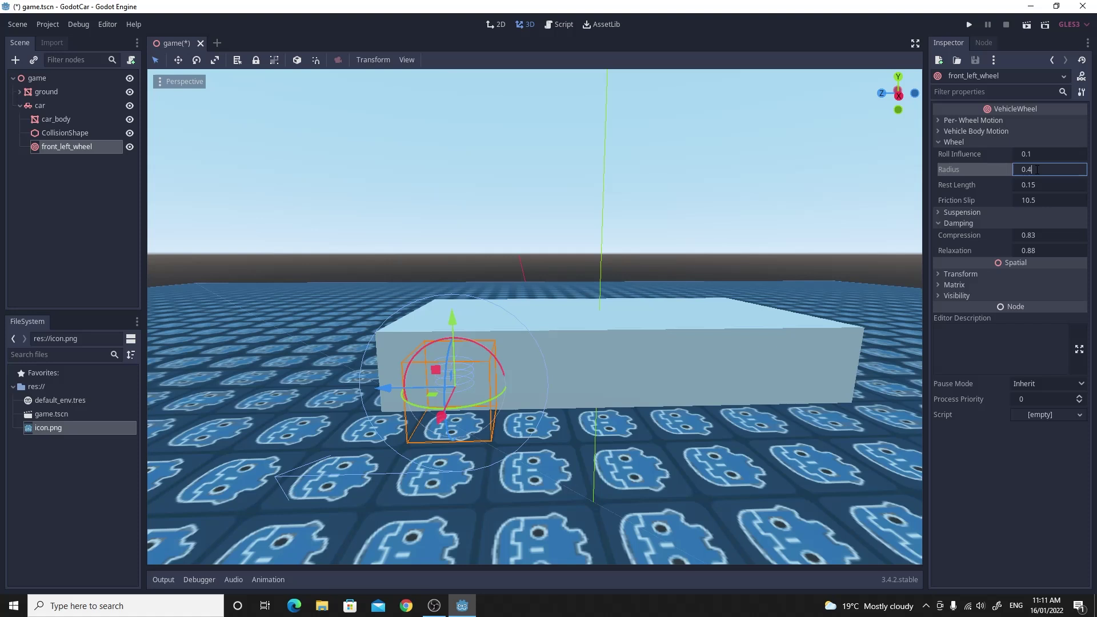
{"action": "key", "text": "Return"}
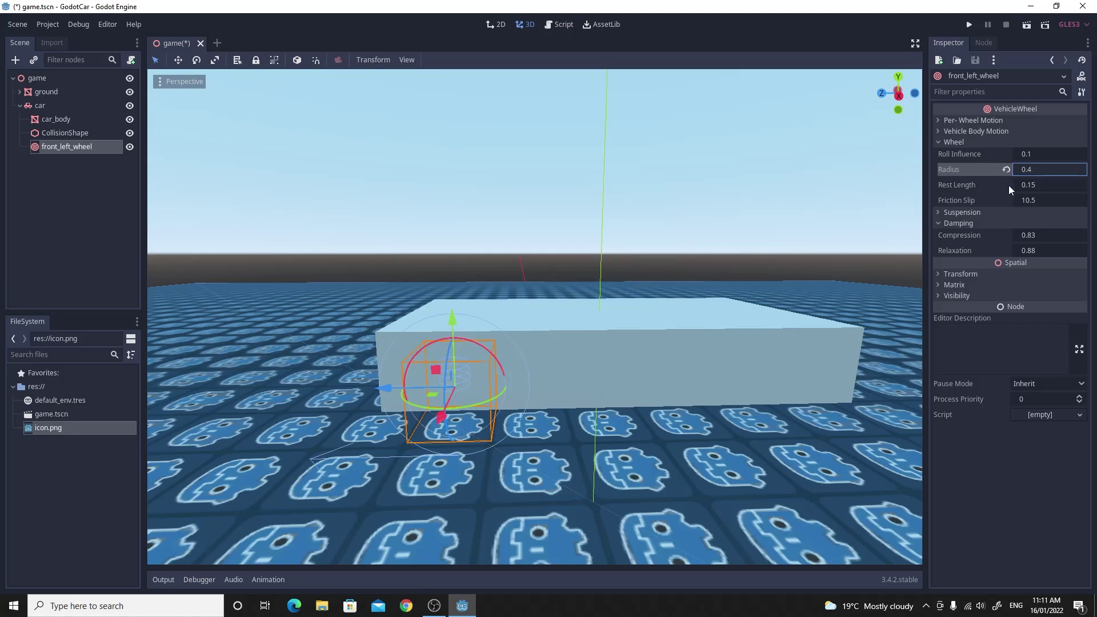
Set the suspension stiffness of front_left_wheel to 50.
{"action": "left_click", "coordinate": [939, 212]}
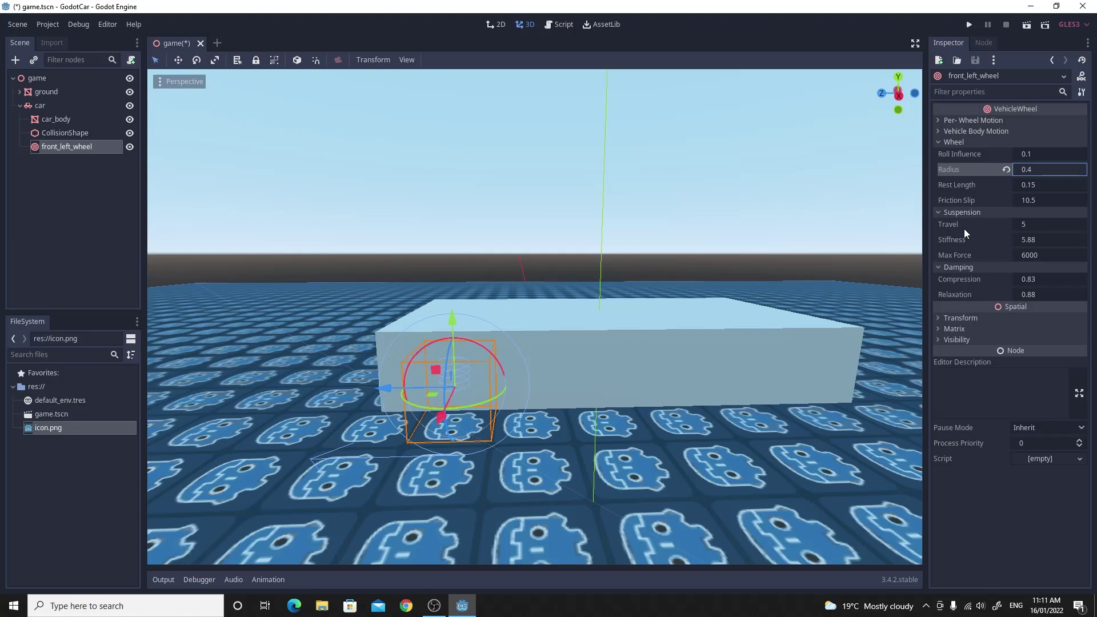
{"action": "left_click", "coordinate": [1047, 240]}
{"action": "type", "text": "50"}
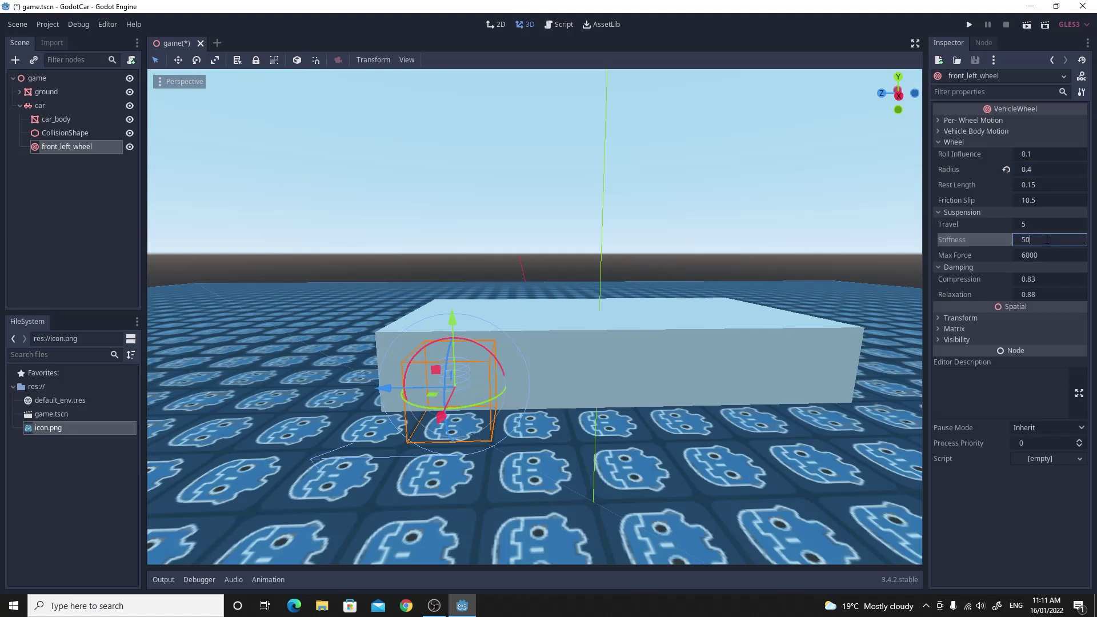
{"action": "key", "text": "Return"}
Set the damping of front_left_wheel to 1.9 for compression and 2 for relaxation.
{"action": "left_click", "coordinate": [941, 269]}
{"action": "left_click", "coordinate": [941, 268]}
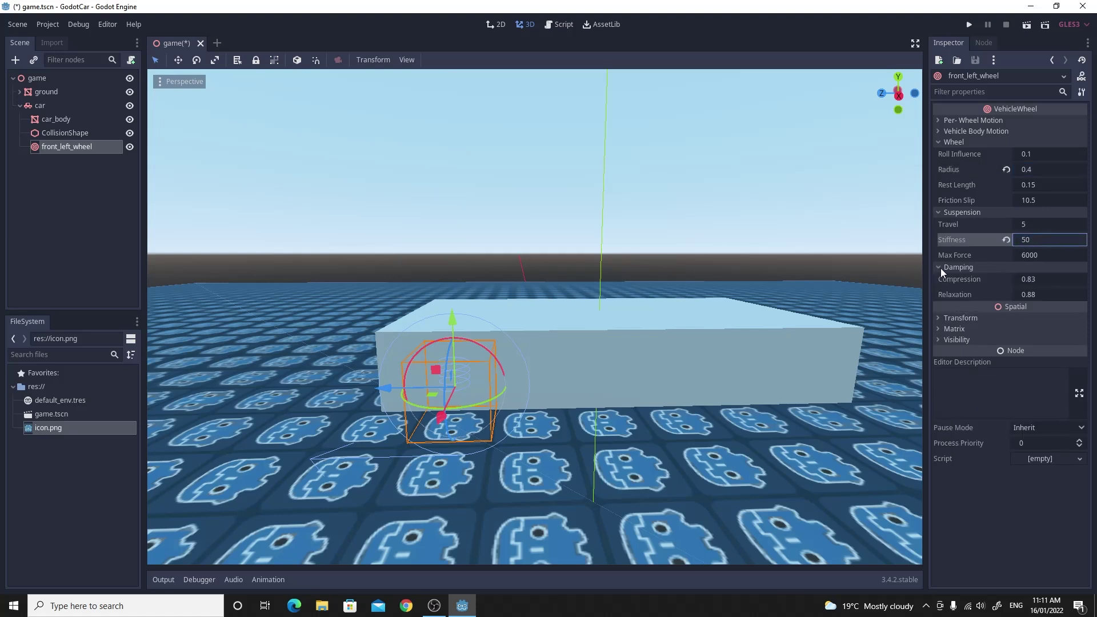
{"action": "left_click", "coordinate": [1046, 279]}
{"action": "type", "text": "1.9"}
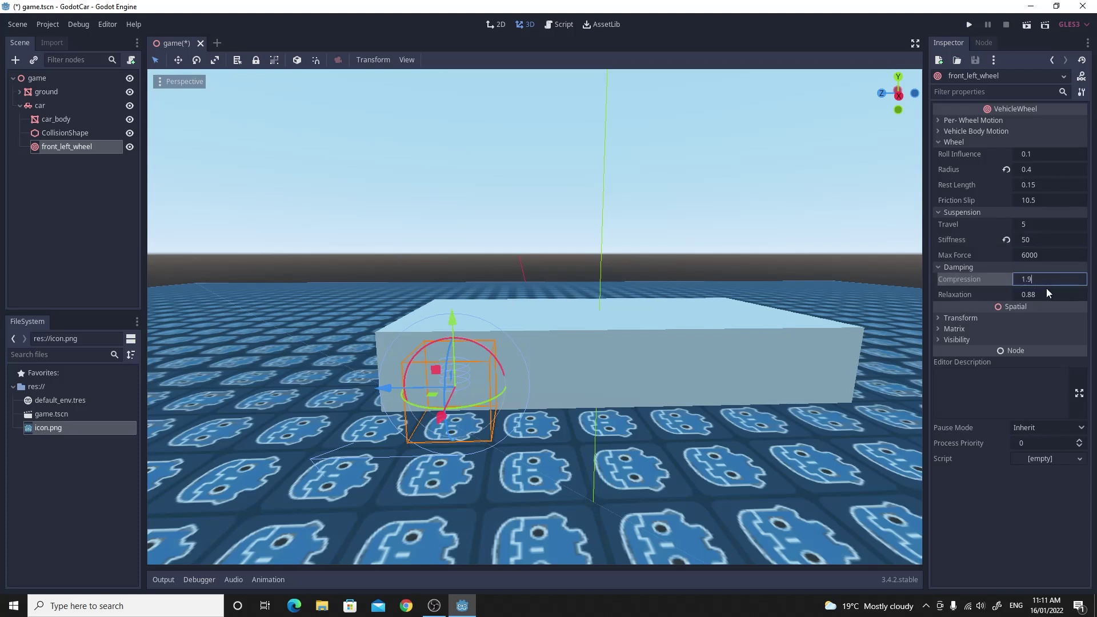
{"action": "left_click", "coordinate": [1046, 294]}
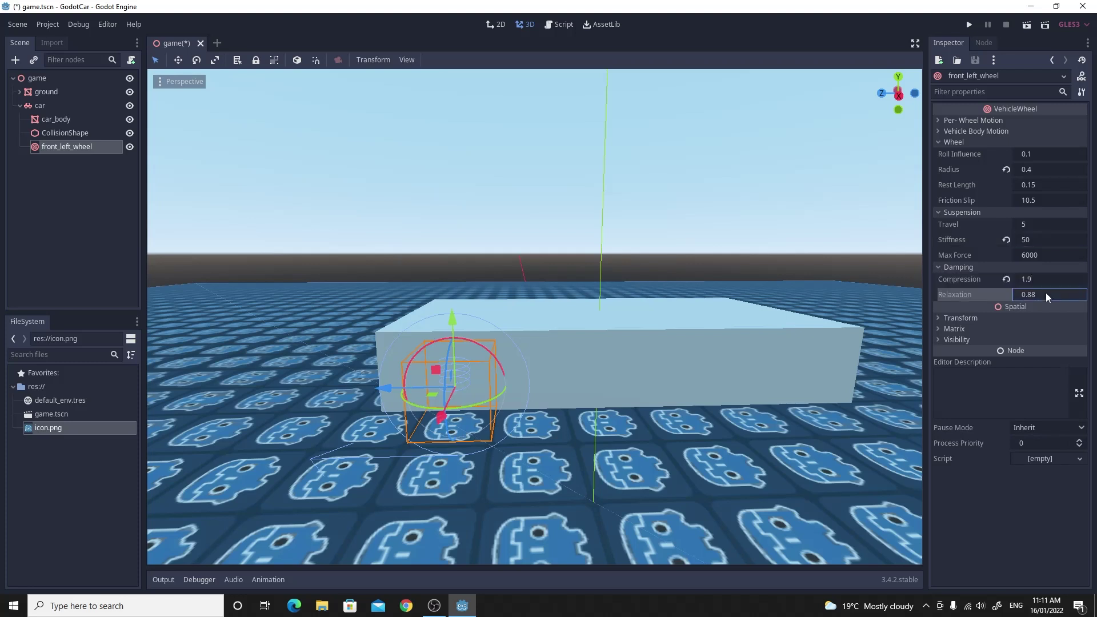
{"action": "type", "text": "2"}
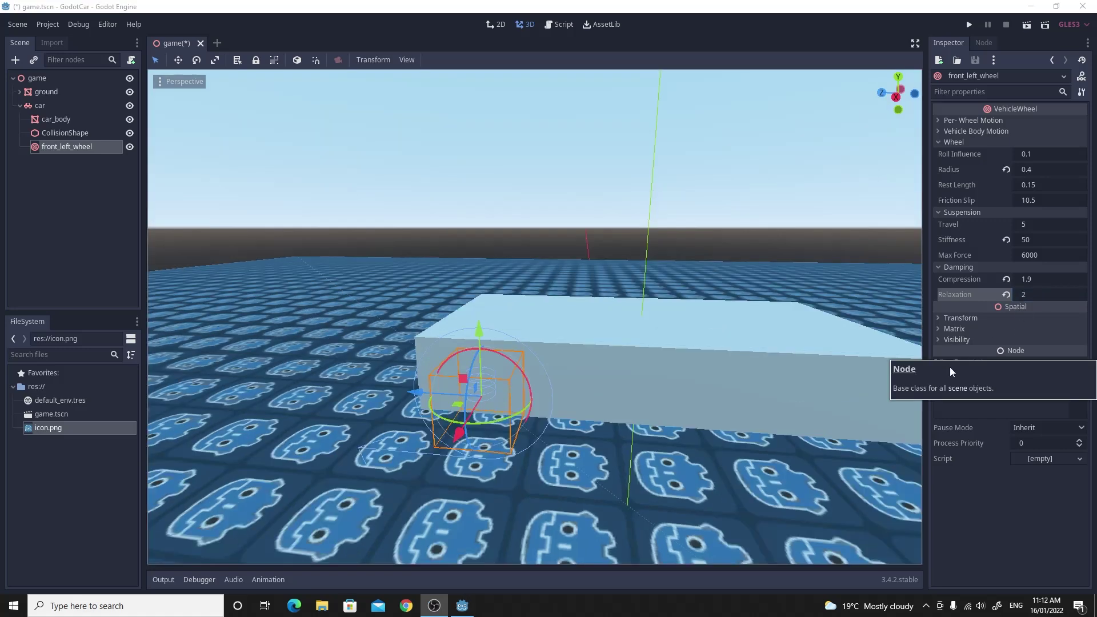
Add a MeshInstance child to front_left_wheel and assign it a new cylinder mesh.
{"action": "right_click", "coordinate": [48, 146]}
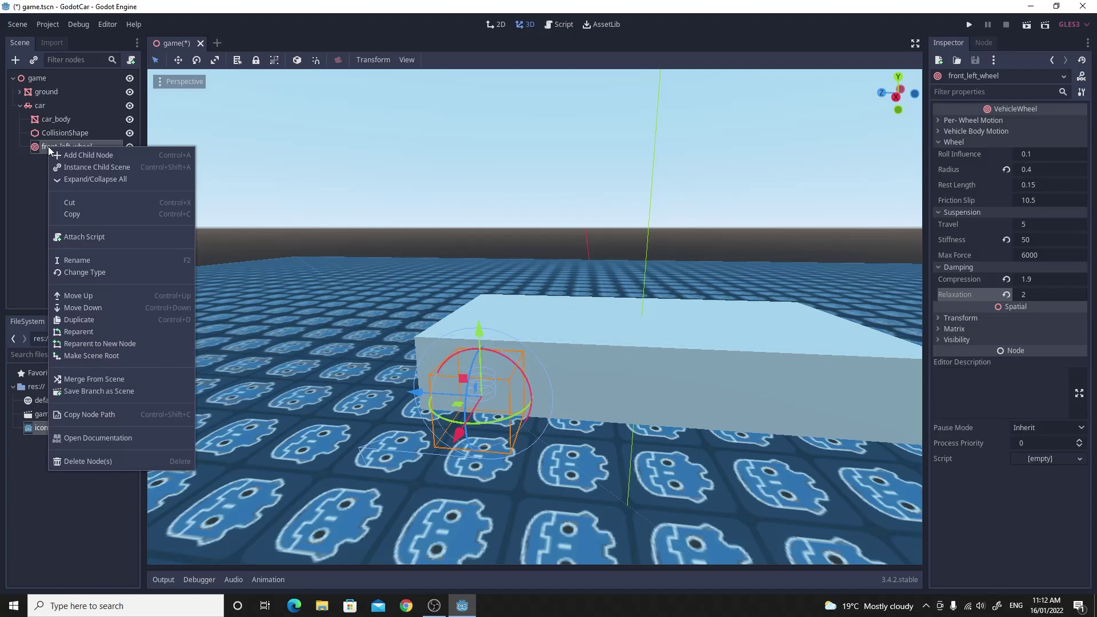
{"action": "left_click", "coordinate": [67, 159]}
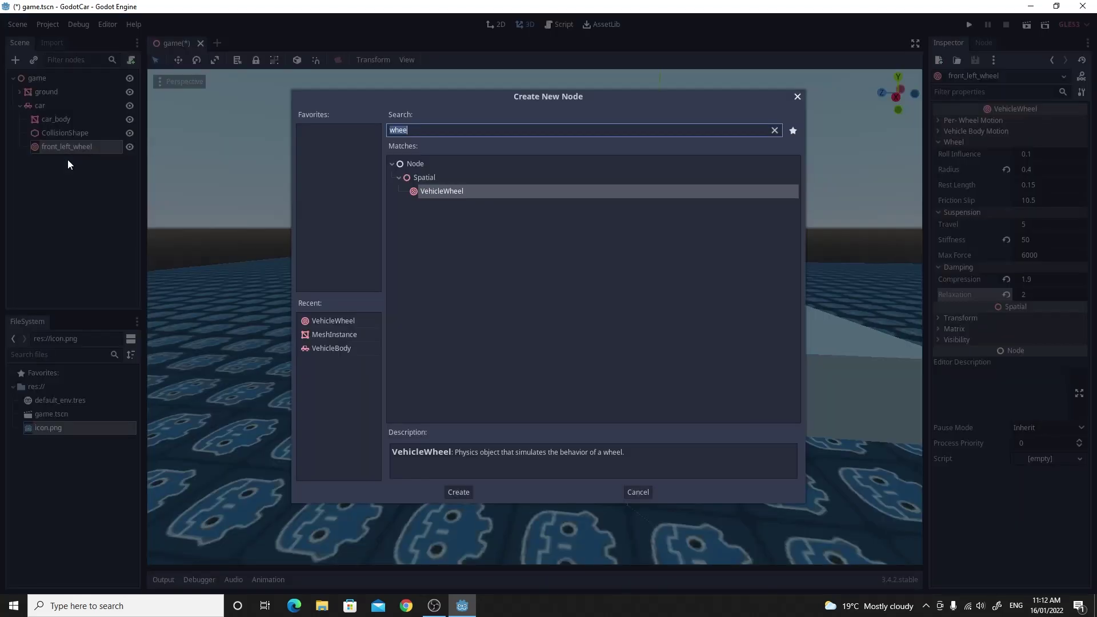
{"action": "type", "text": "mesh"}
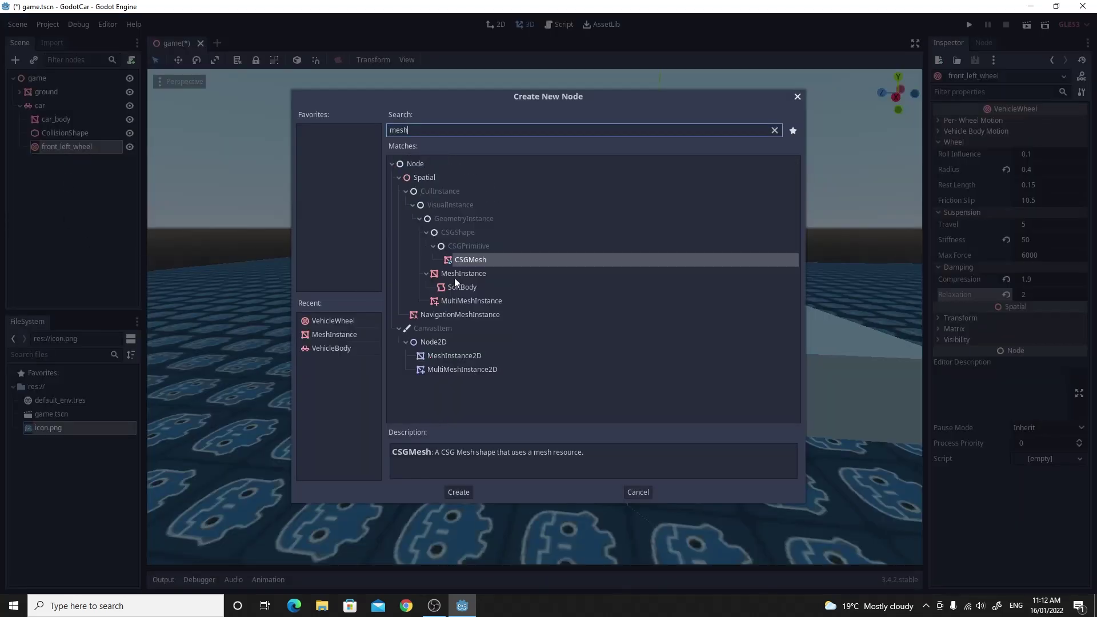
{"action": "double_click", "coordinate": [458, 273]}
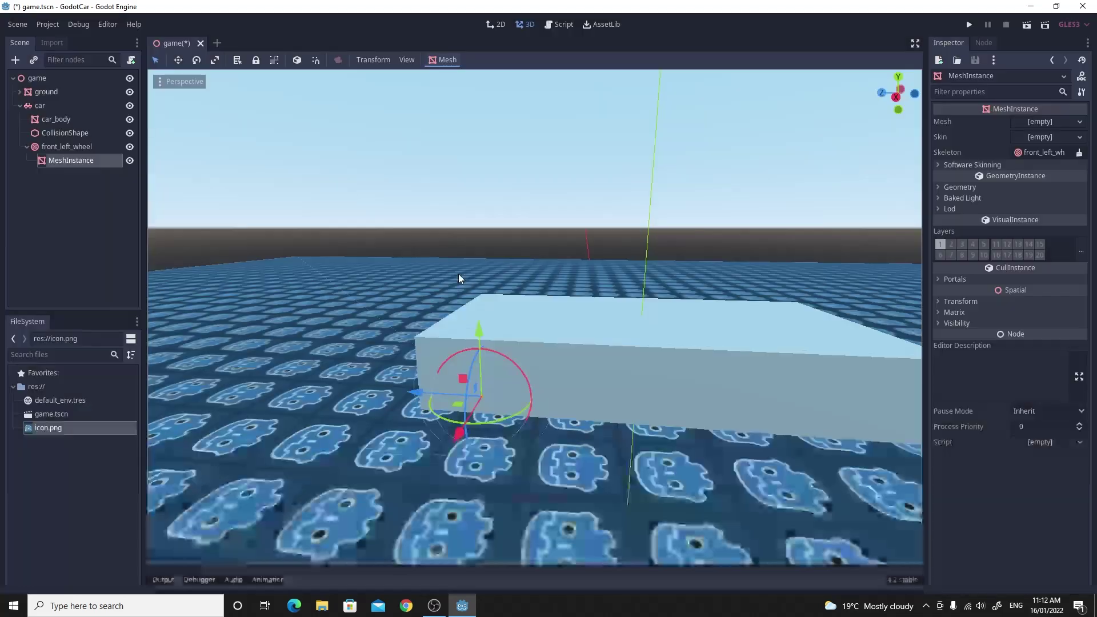
{"action": "left_click", "coordinate": [1035, 122]}
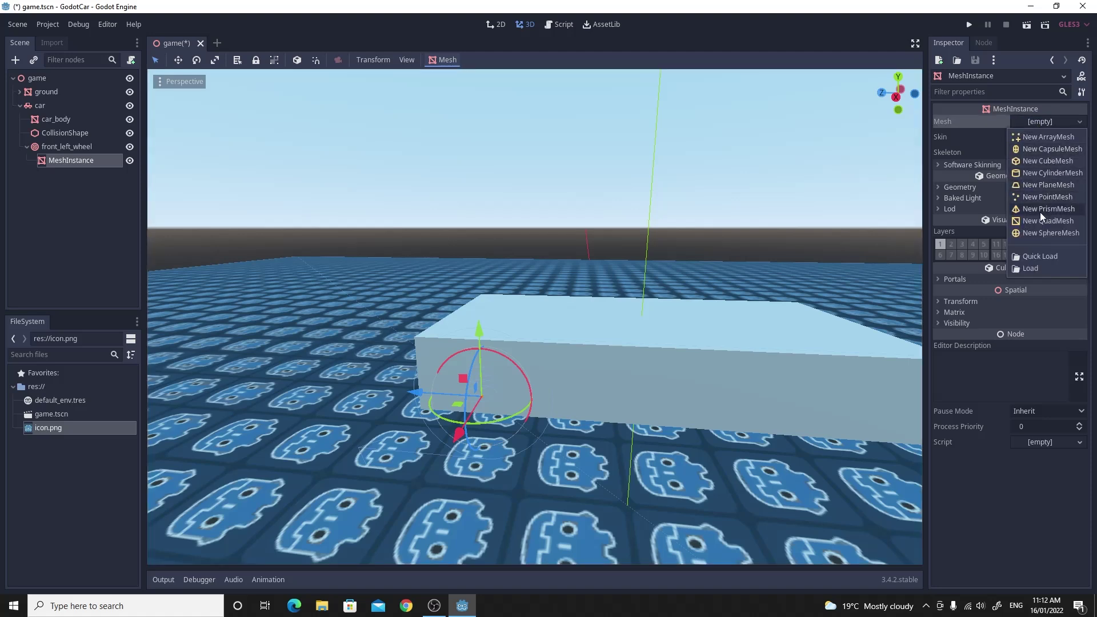
{"action": "left_click", "coordinate": [1037, 174]}
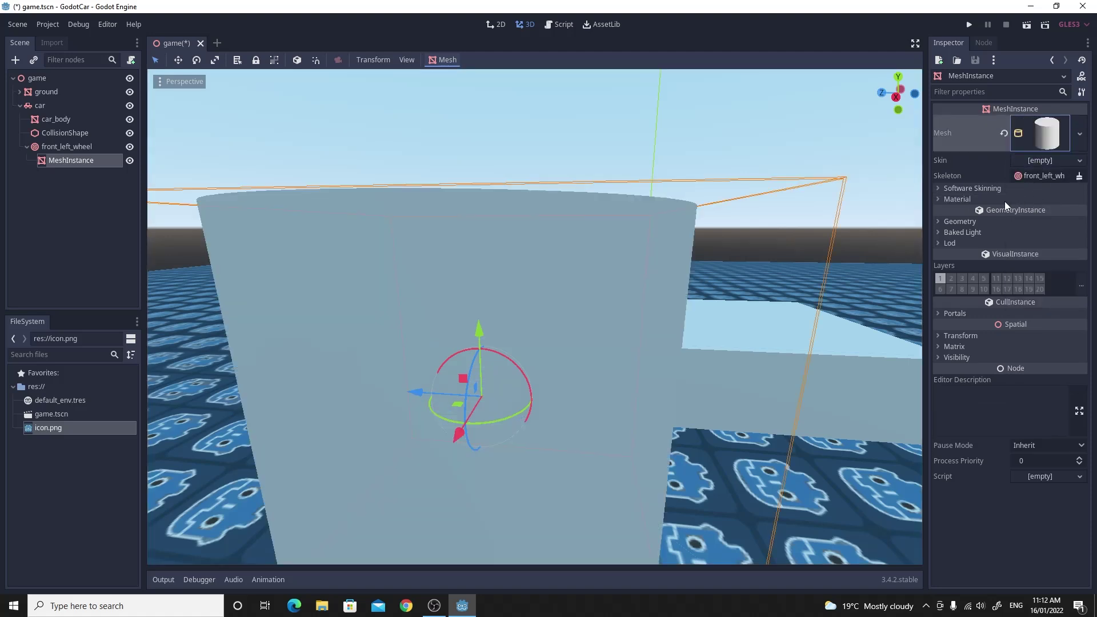
Set the wheel cylinder mesh's top radius and bottom radius to 0.4.
{"action": "left_click", "coordinate": [1036, 138]}
{"action": "left_click", "coordinate": [1032, 246]}
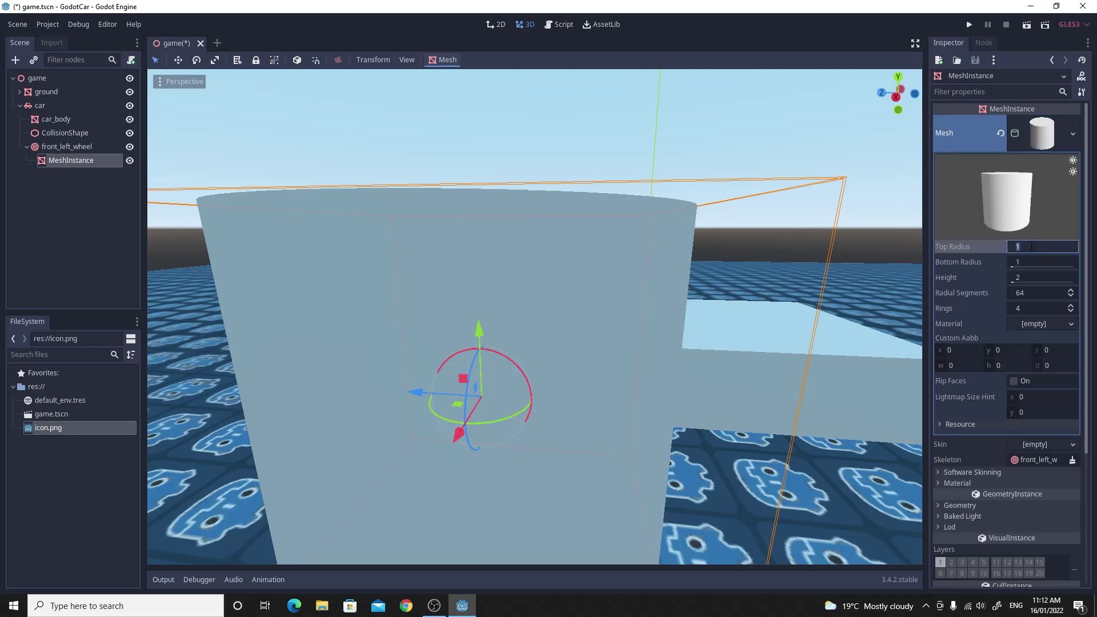
{"action": "type", "text": "0.4"}
{"action": "key", "text": "Return"}
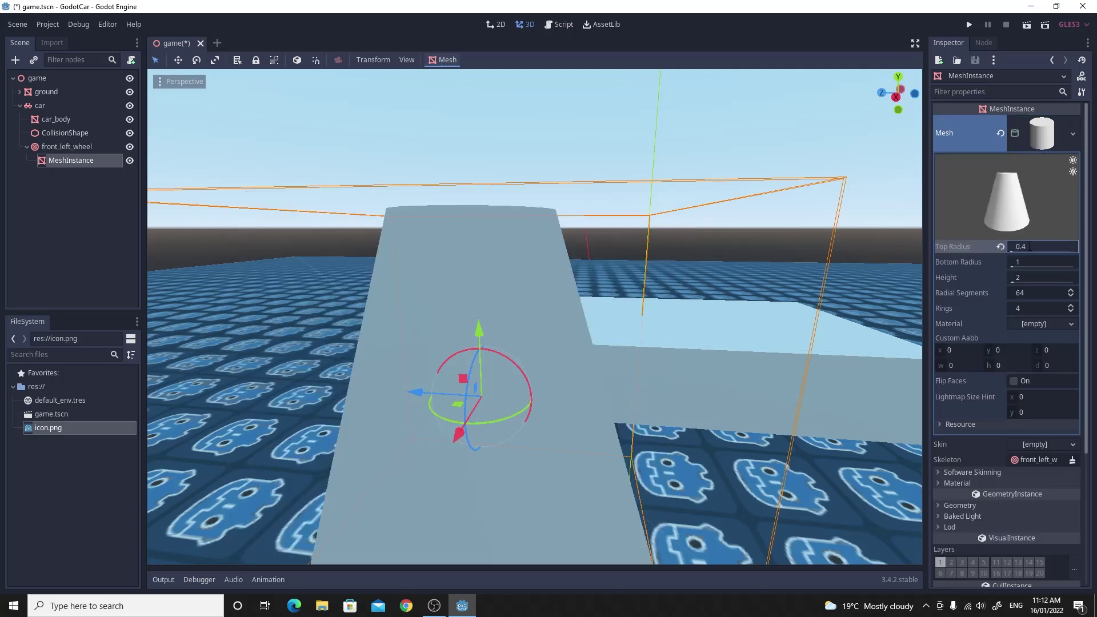
{"action": "left_click", "coordinate": [1030, 263]}
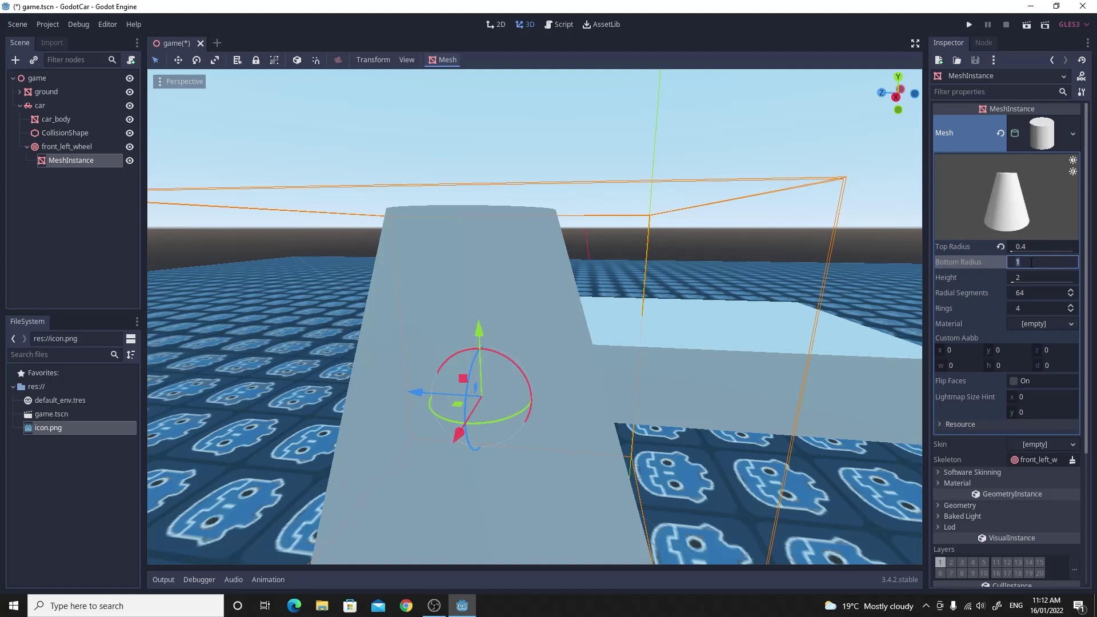
{"action": "type", "text": "0.4"}
{"action": "key", "text": "Return"}
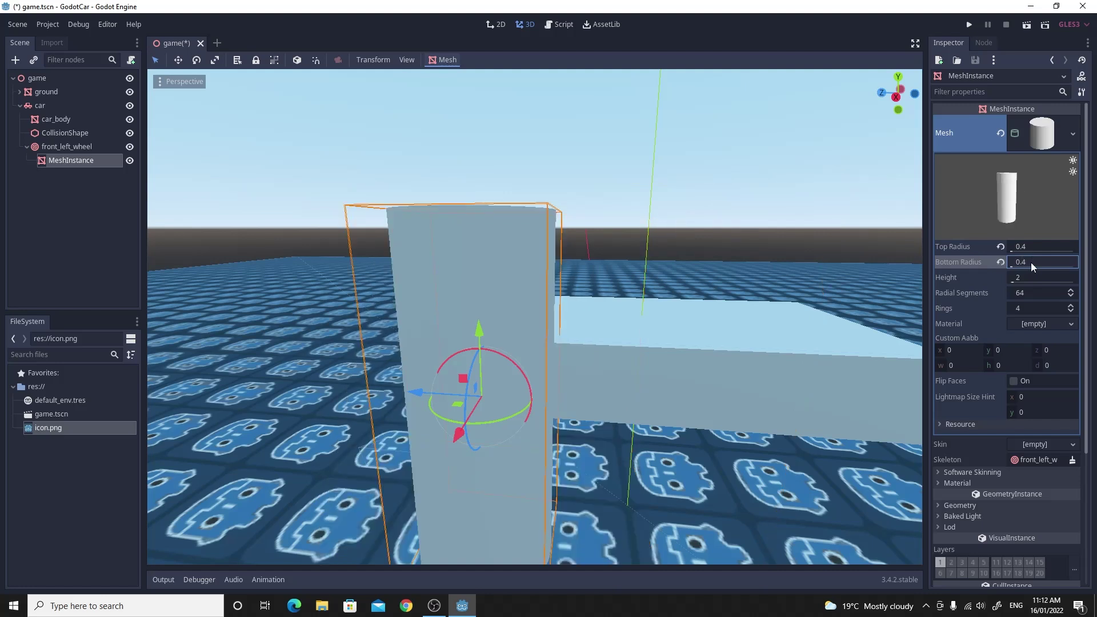
Set the wheel cylinder mesh's height to 0.25 and its radial segments to 12.
{"action": "left_click", "coordinate": [1033, 277]}
{"action": "type", "text": "0.25"}
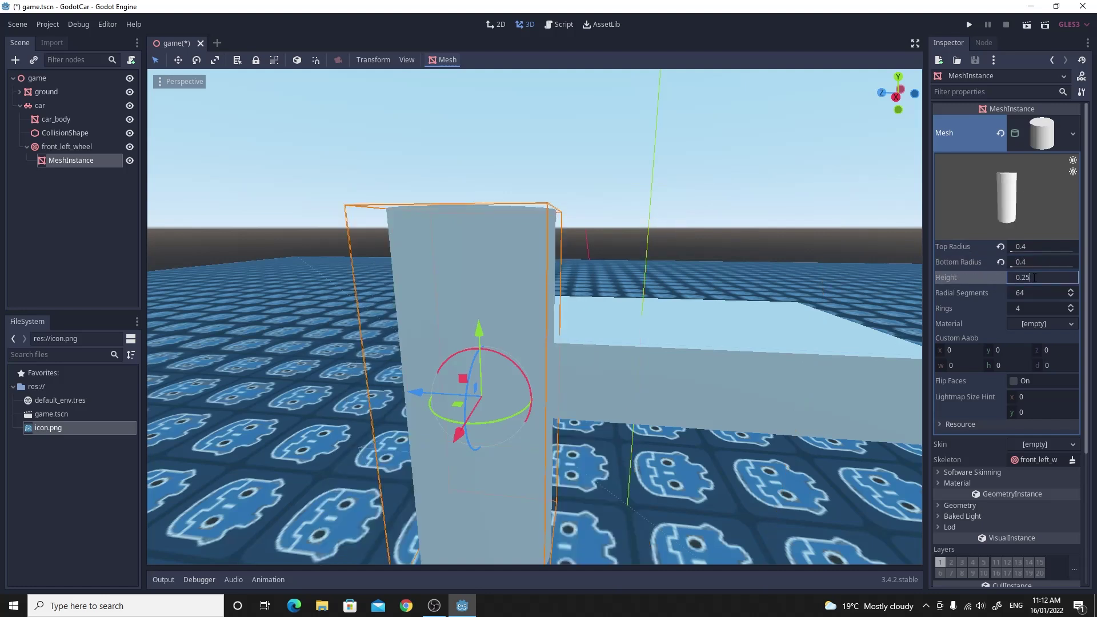
{"action": "key", "text": "Return"}
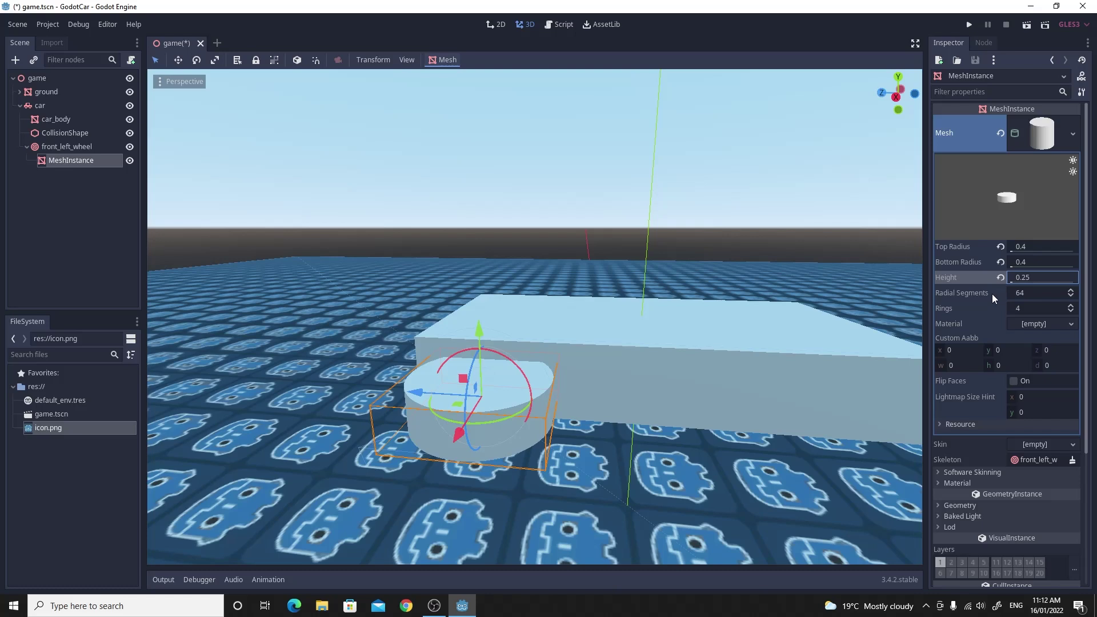
{"action": "left_click", "coordinate": [1026, 293]}
{"action": "type", "text": "12"}
{"action": "key", "text": "Return"}
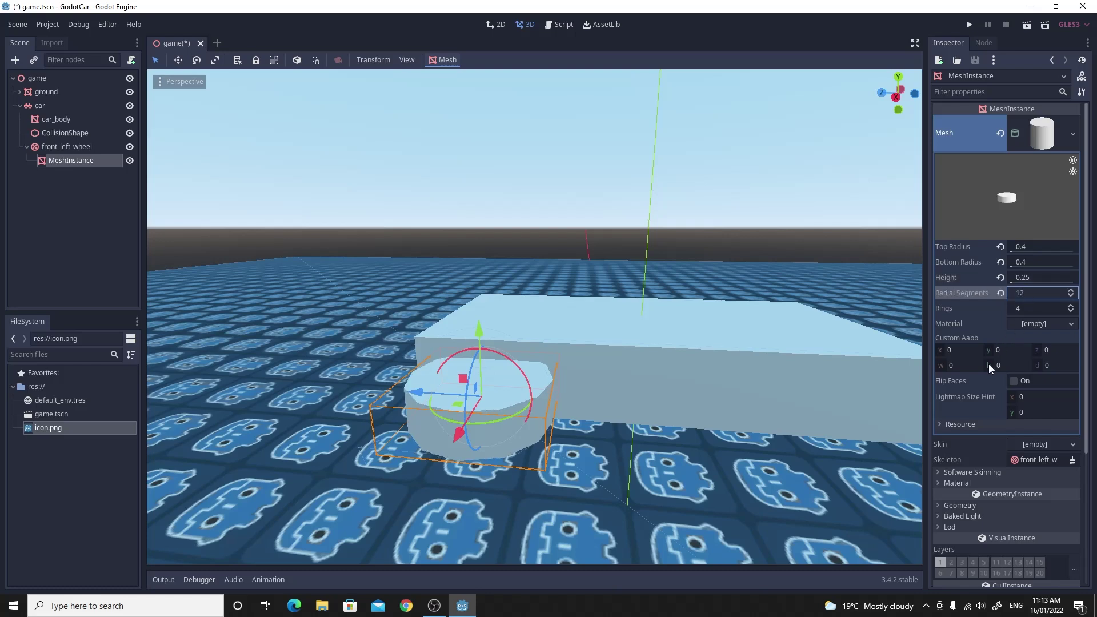
Rotate the wheel's MeshInstance 90 degrees about the z axis.
{"action": "scroll", "coordinate": [973, 410], "scroll_direction": "down", "scroll_amount": 3}
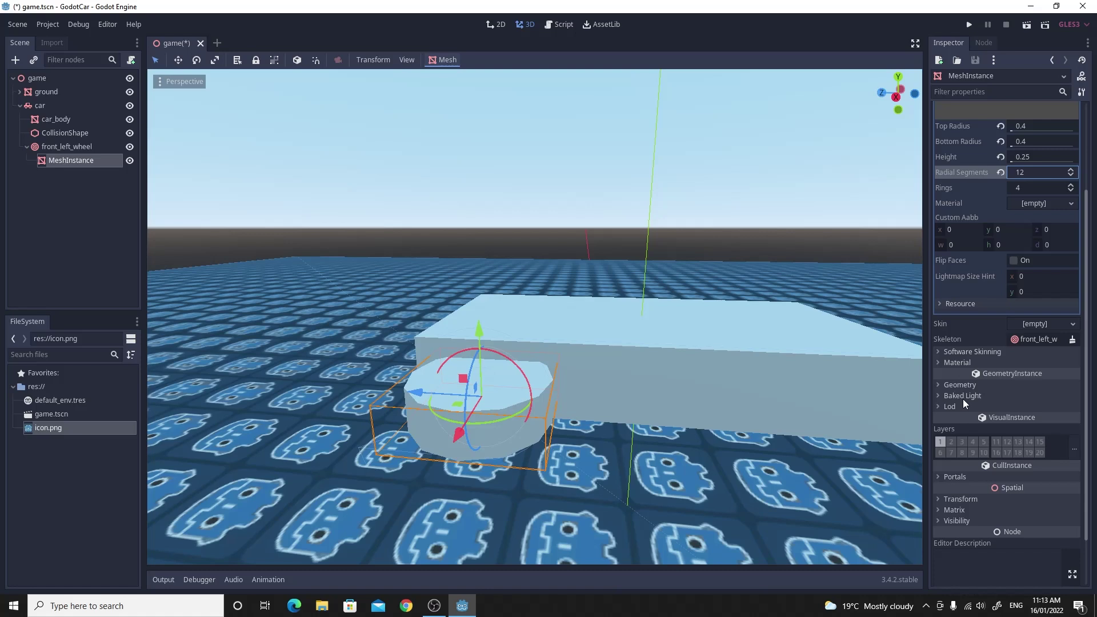
{"action": "left_click", "coordinate": [951, 498]}
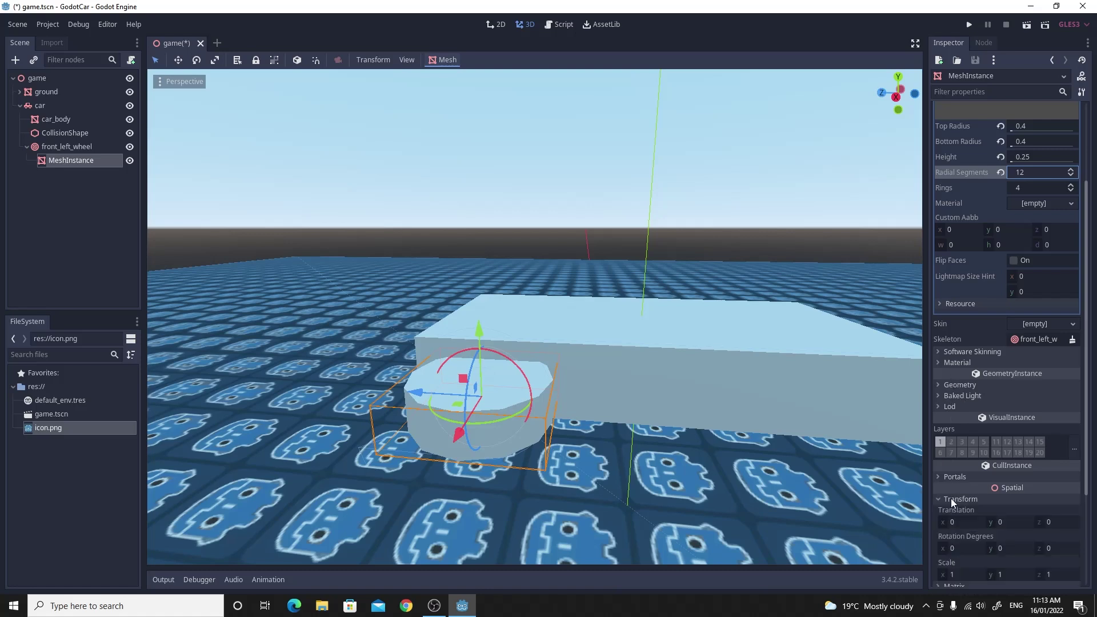
{"action": "scroll", "coordinate": [951, 498], "scroll_direction": "down", "scroll_amount": 3}
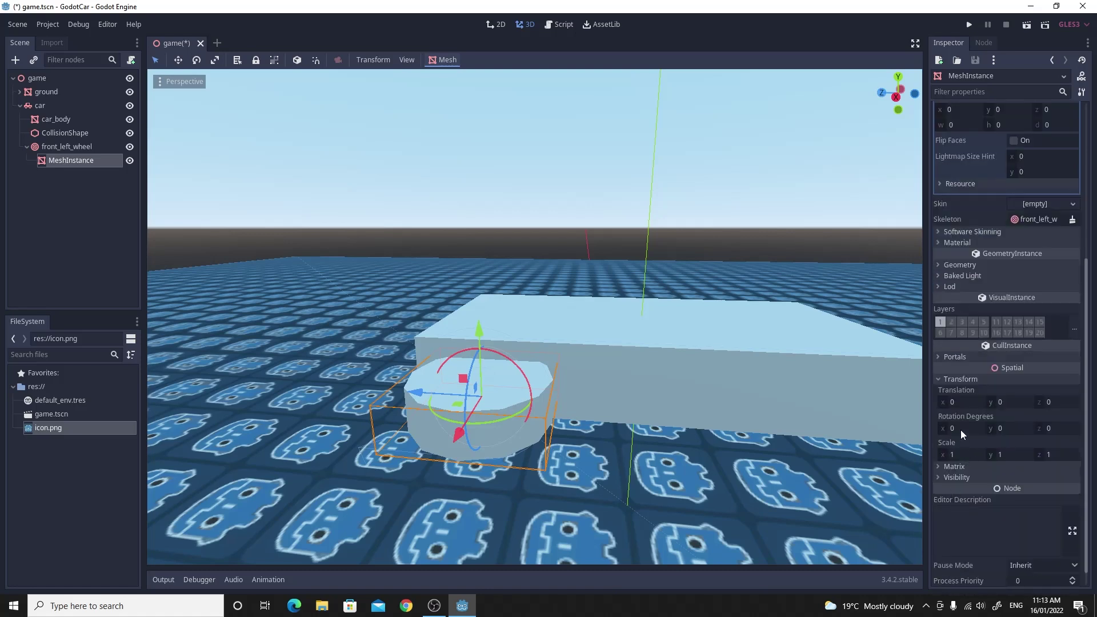
{"action": "left_click", "coordinate": [1060, 430]}
{"action": "type", "text": "90"}
{"action": "key", "text": "Return"}
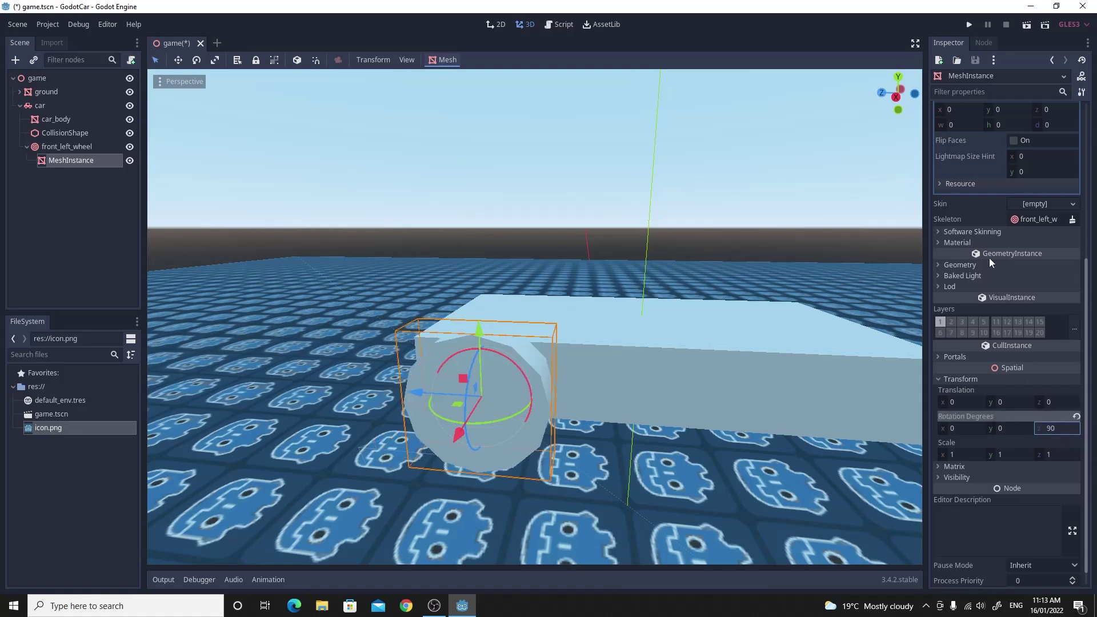
Assign a new SpatialMaterial to the wheel's cylinder mesh and set its albedo color to black (000000).
{"action": "scroll", "coordinate": [977, 240], "scroll_direction": "up", "scroll_amount": 5}
{"action": "scroll", "coordinate": [975, 243], "scroll_direction": "down", "scroll_amount": 1}
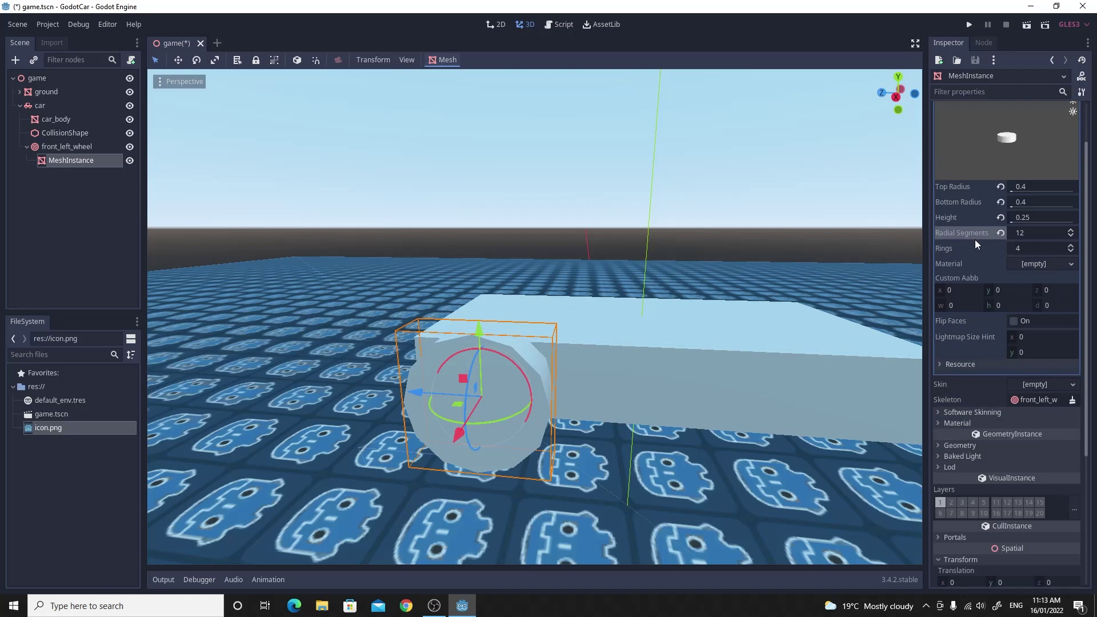
{"action": "left_click", "coordinate": [1032, 265]}
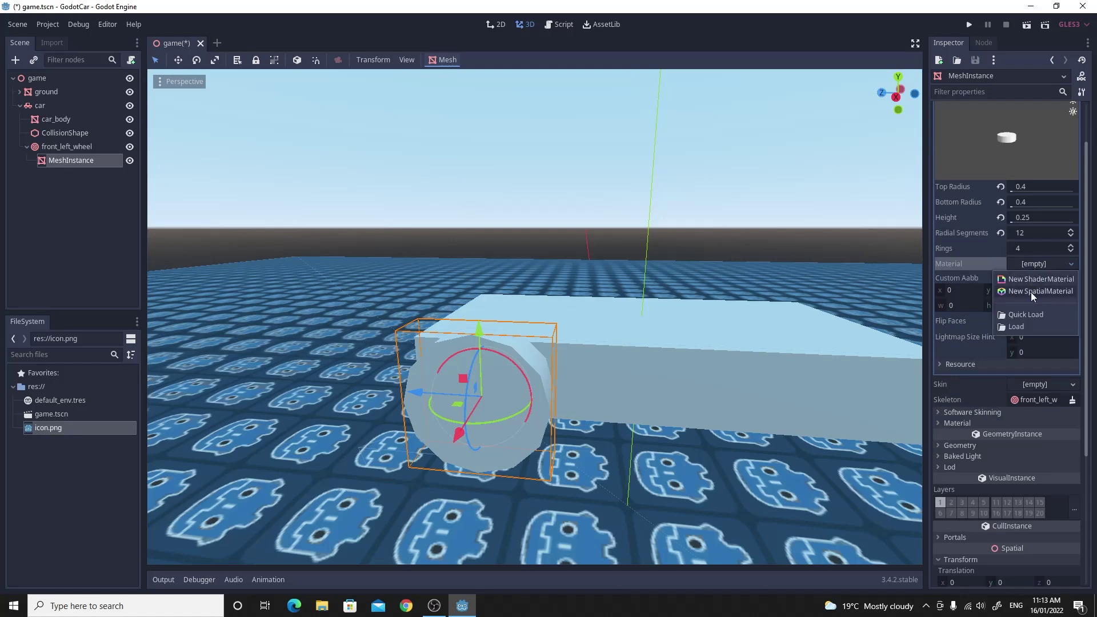
{"action": "left_click", "coordinate": [1031, 292]}
{"action": "left_click", "coordinate": [1035, 275]}
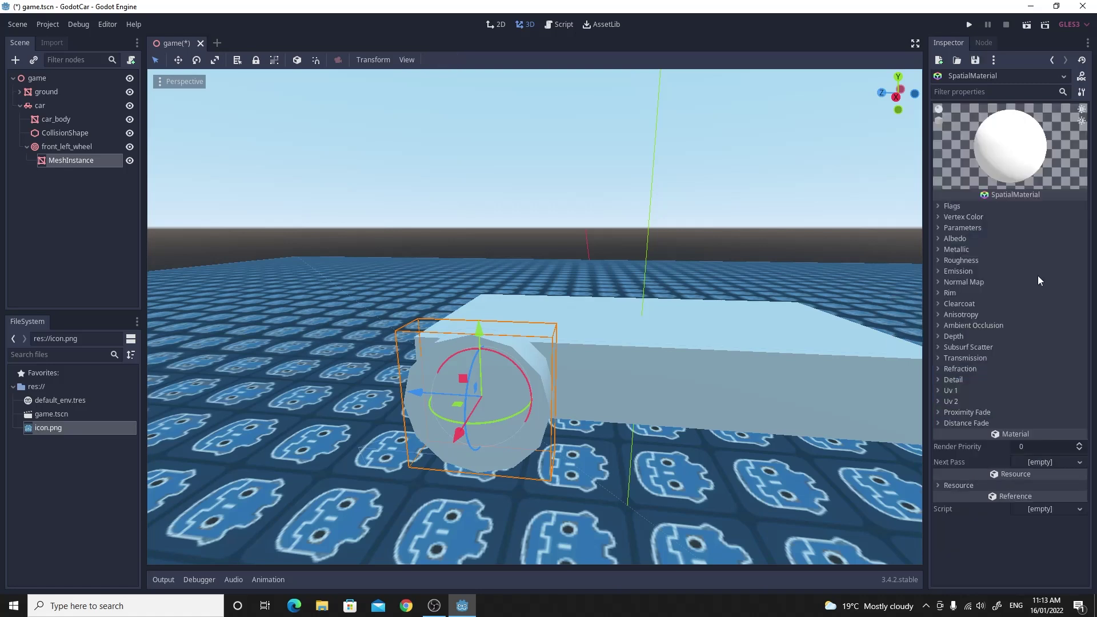
{"action": "left_click", "coordinate": [939, 239]}
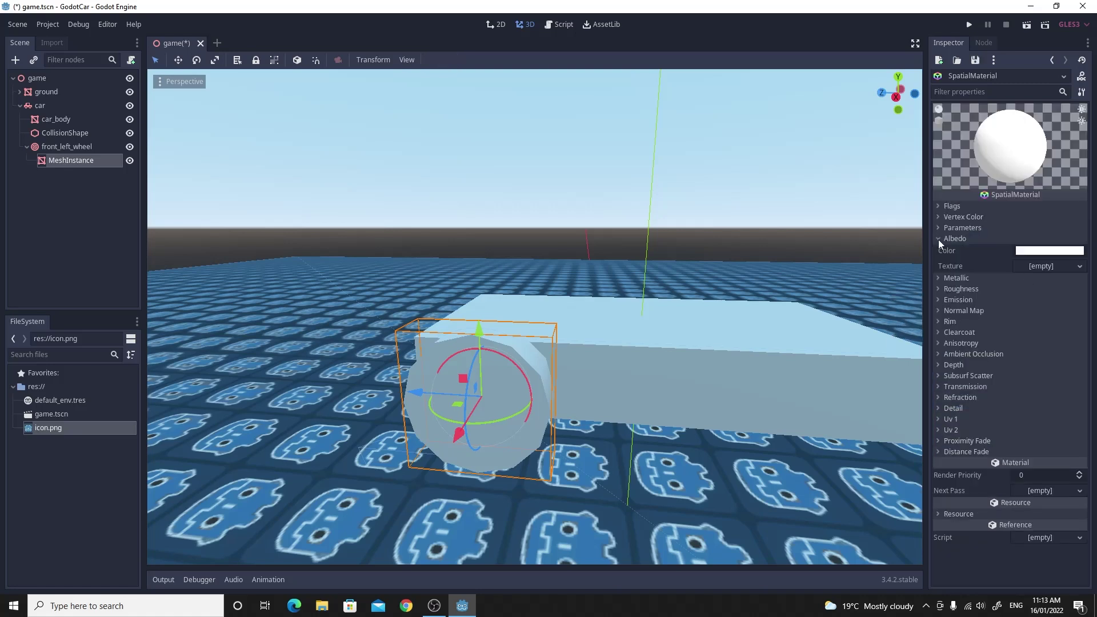
{"action": "left_click", "coordinate": [1031, 253]}
{"action": "left_click_drag", "start_coordinate": [992, 119], "coordinate": [821, 187]}
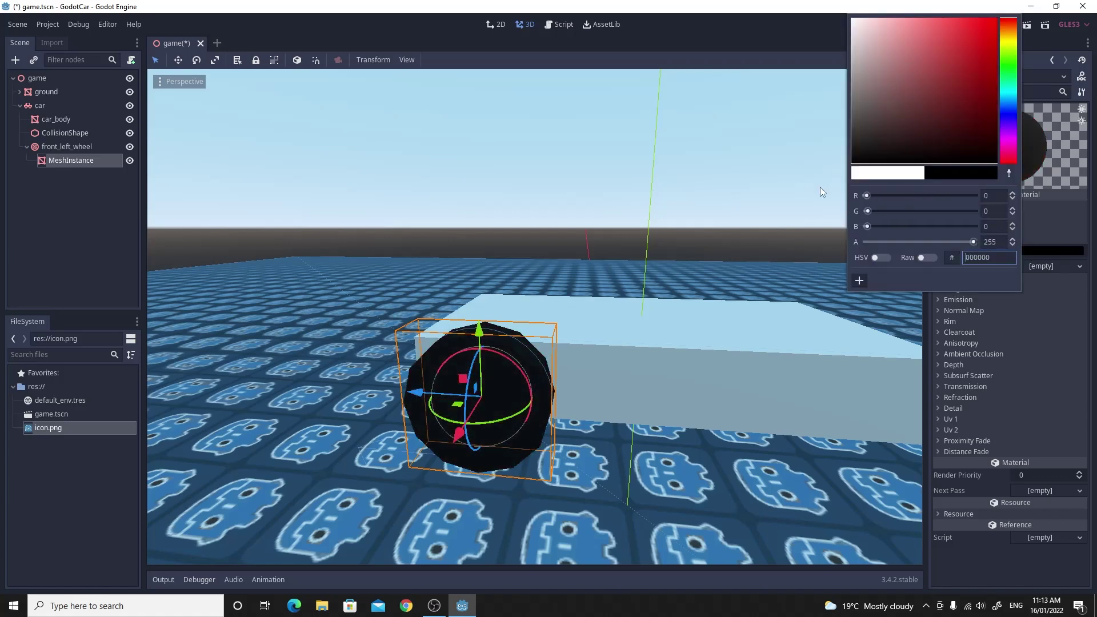
{"action": "left_click", "coordinate": [987, 571]}
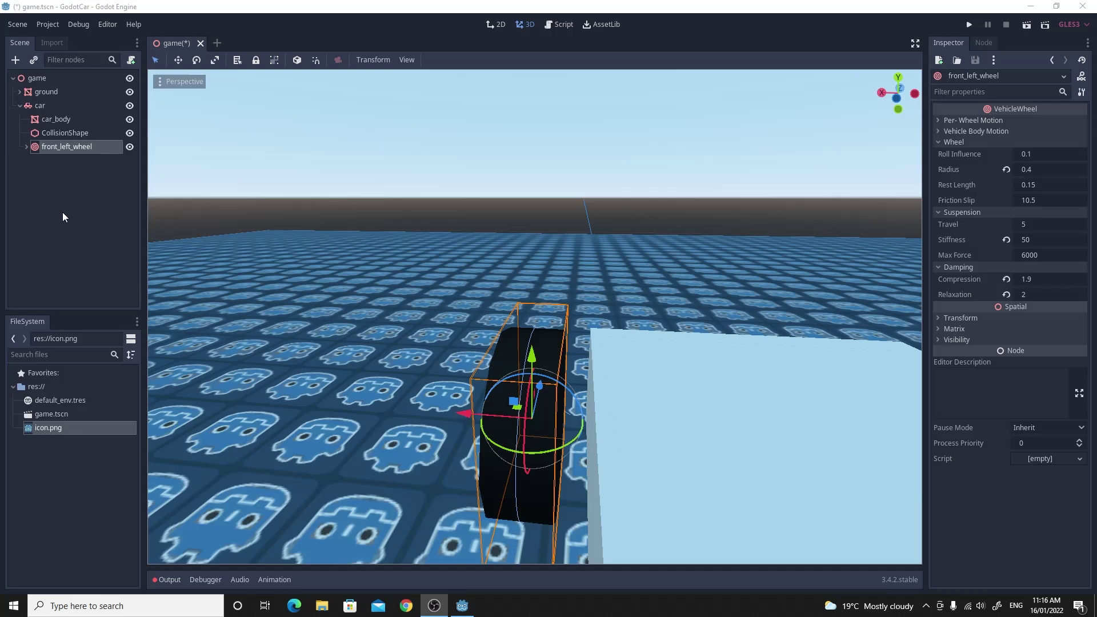
Copy front_left_wheel and paste the copy as a child of the car node.
{"action": "left_click", "coordinate": [63, 216]}
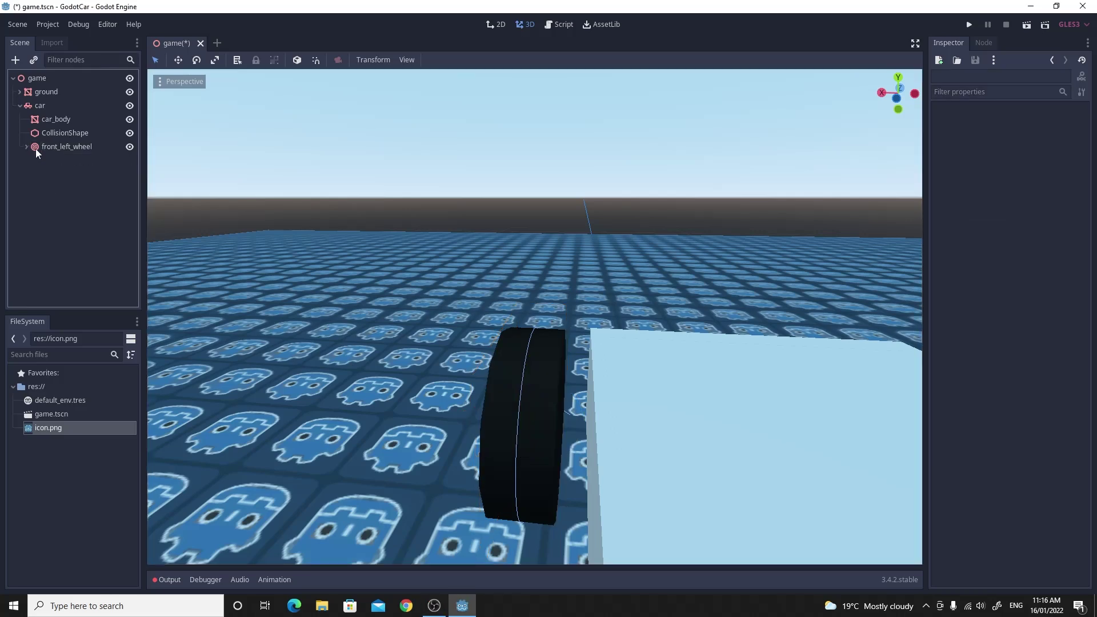
{"action": "left_click", "coordinate": [43, 148]}
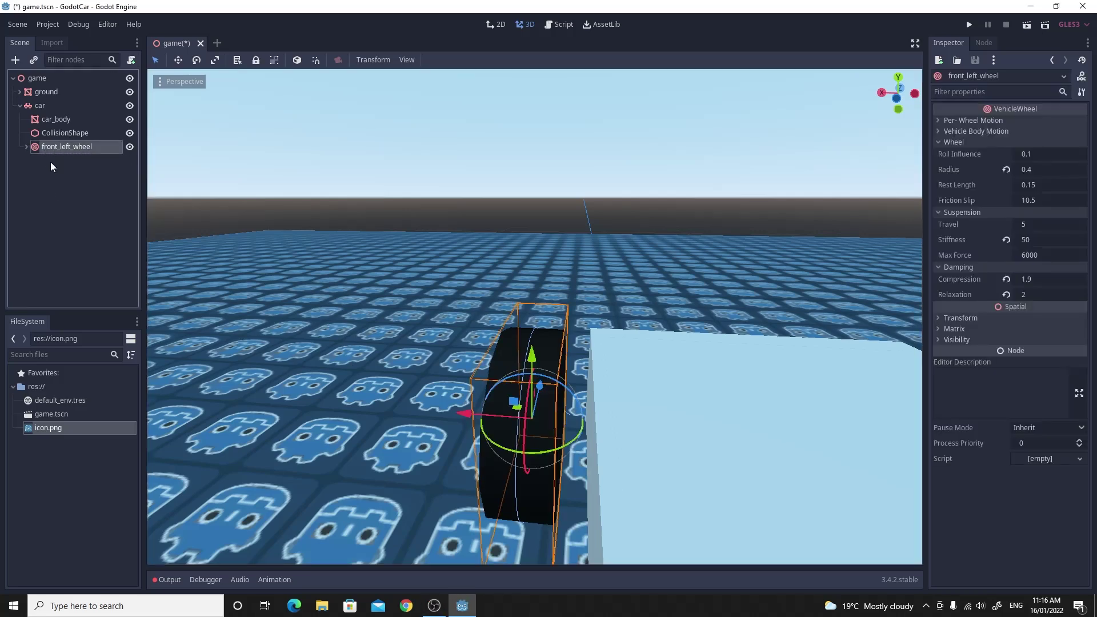
{"action": "right_click", "coordinate": [42, 148]}
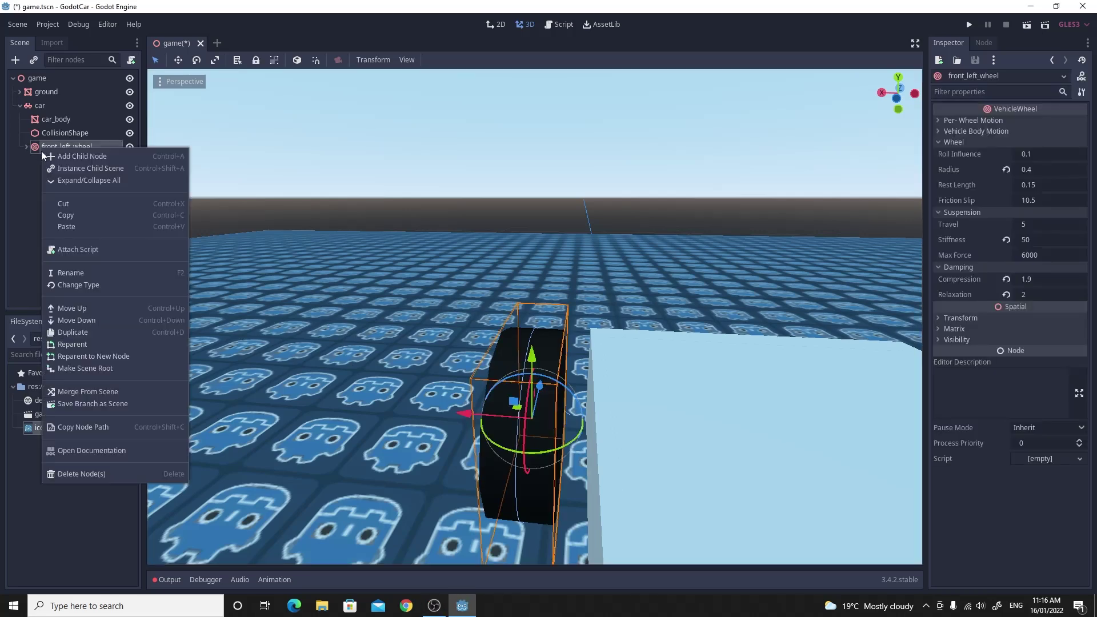
{"action": "left_click", "coordinate": [67, 215]}
{"action": "left_click", "coordinate": [40, 107]}
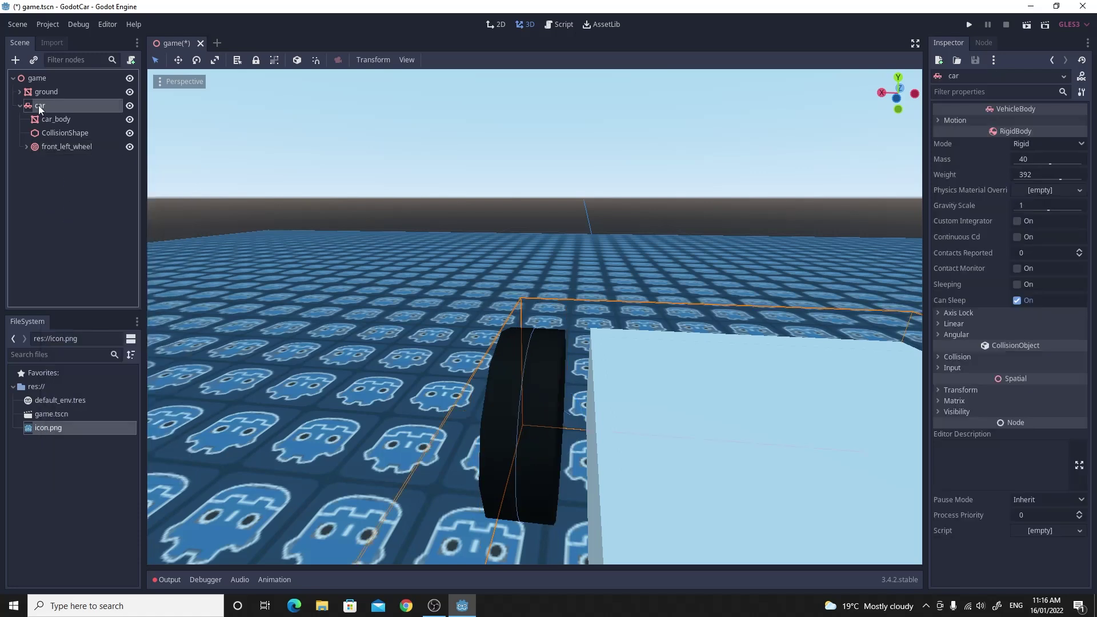
{"action": "right_click", "coordinate": [40, 107]}
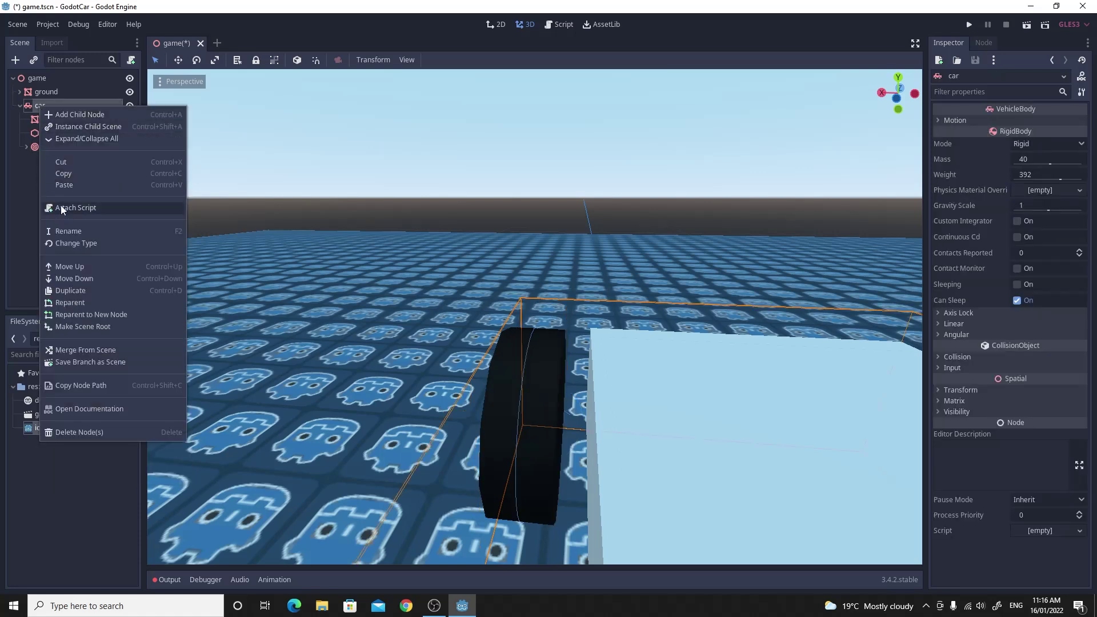
{"action": "left_click", "coordinate": [64, 184]}
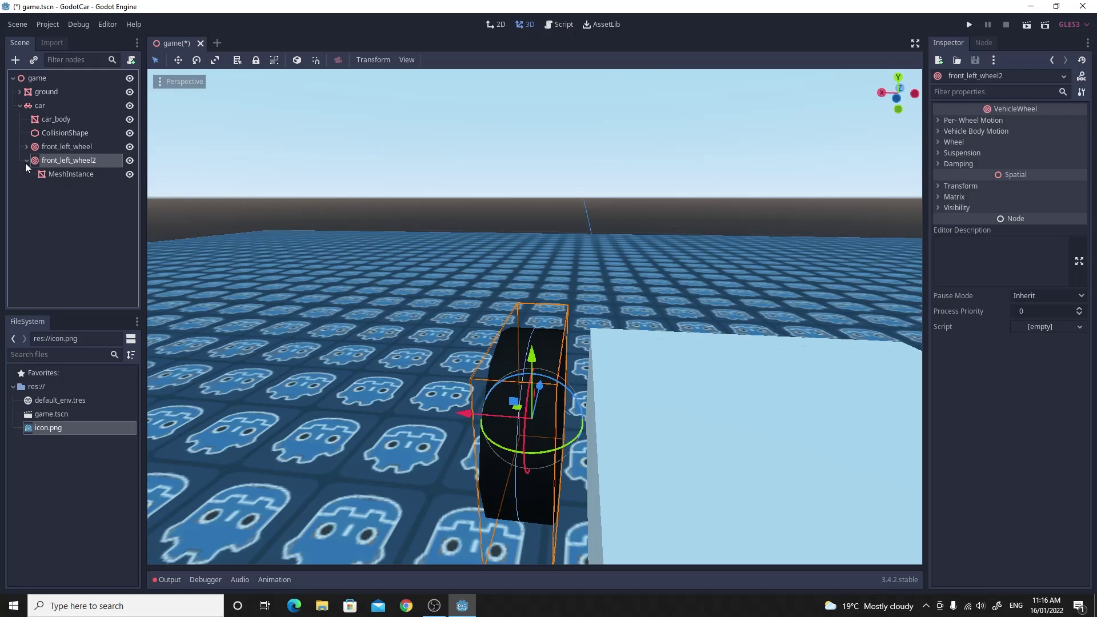
Rename the pasted wheel node front_right_wheel.
{"action": "left_click", "coordinate": [25, 163]}
{"action": "double_click", "coordinate": [69, 161]}
{"action": "left_click", "coordinate": [77, 162]}
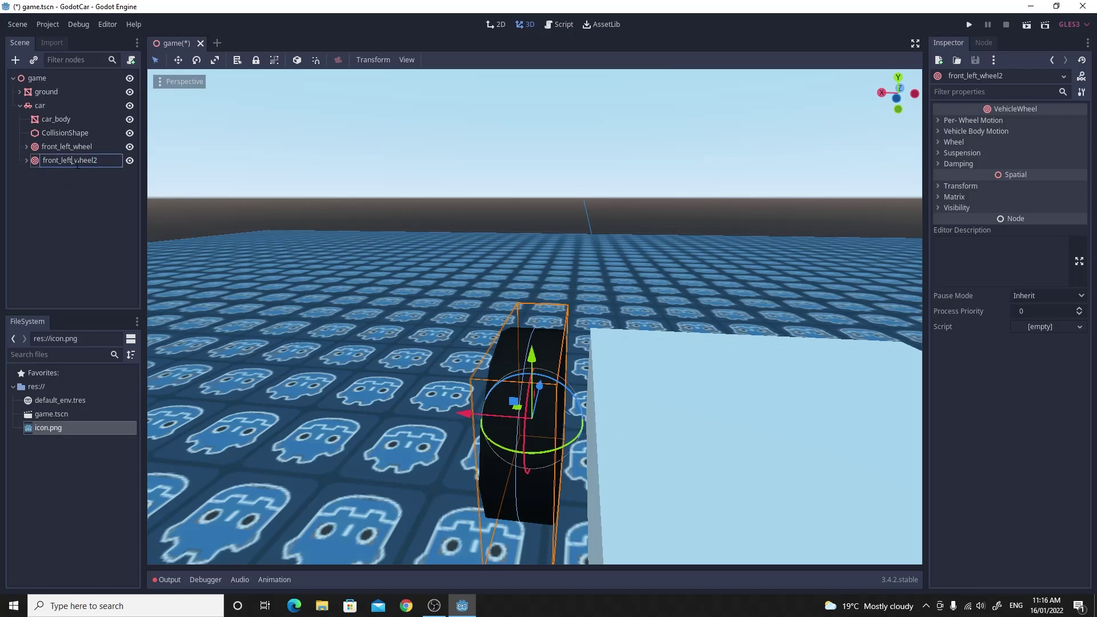
{"action": "key", "text": "BackSpace"}
{"action": "key", "text": "BackSpace"}
{"action": "key", "text": "BackSpace"}
{"action": "key", "text": "BackSpace"}
{"action": "type", "text": "ri"}
{"action": "type", "text": "ght0"}
{"action": "key", "text": "BackSpace"}
{"action": "key", "text": "BackSpace"}
{"action": "left_click", "coordinate": [56, 186]}
Move front_right_wheel along the x axis to the opposite side of the car body, across from front_left_wheel.
{"action": "left_click", "coordinate": [43, 164]}
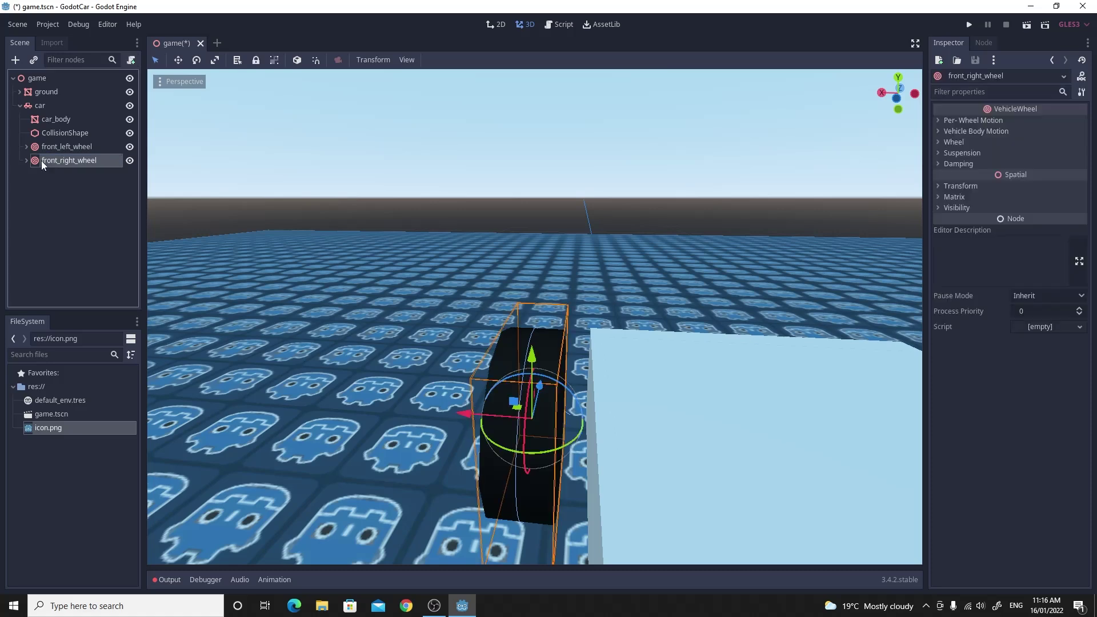
{"action": "right_click_drag", "start_coordinate": [390, 401], "coordinate": [399, 435]}
{"action": "scroll", "coordinate": [389, 368], "scroll_direction": "down", "scroll_amount": 8}
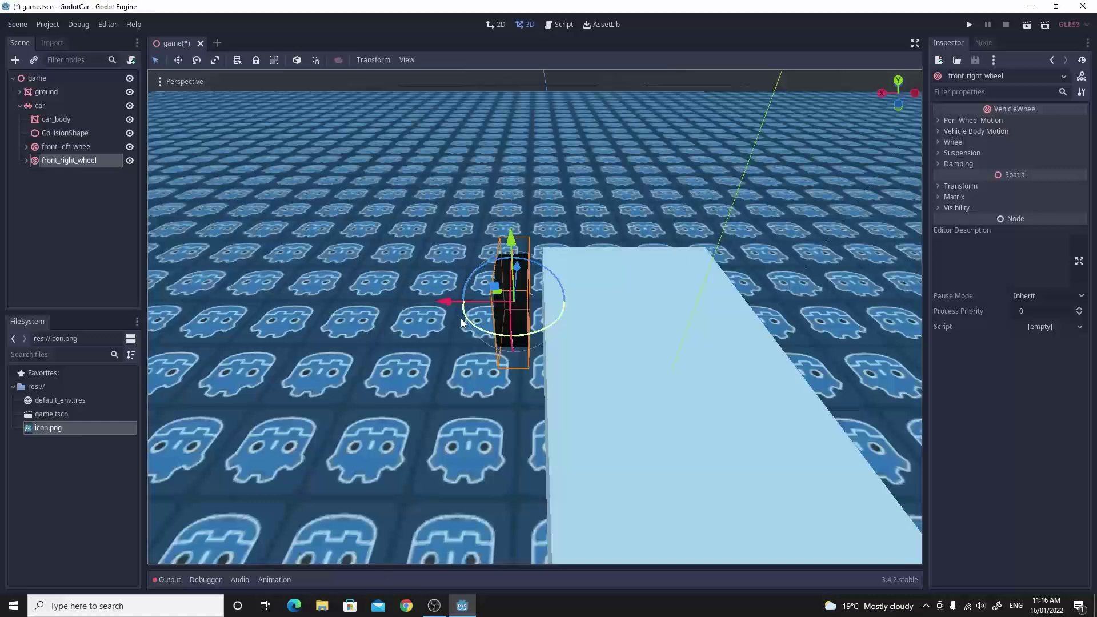
{"action": "left_click_drag", "start_coordinate": [448, 303], "coordinate": [674, 309]}
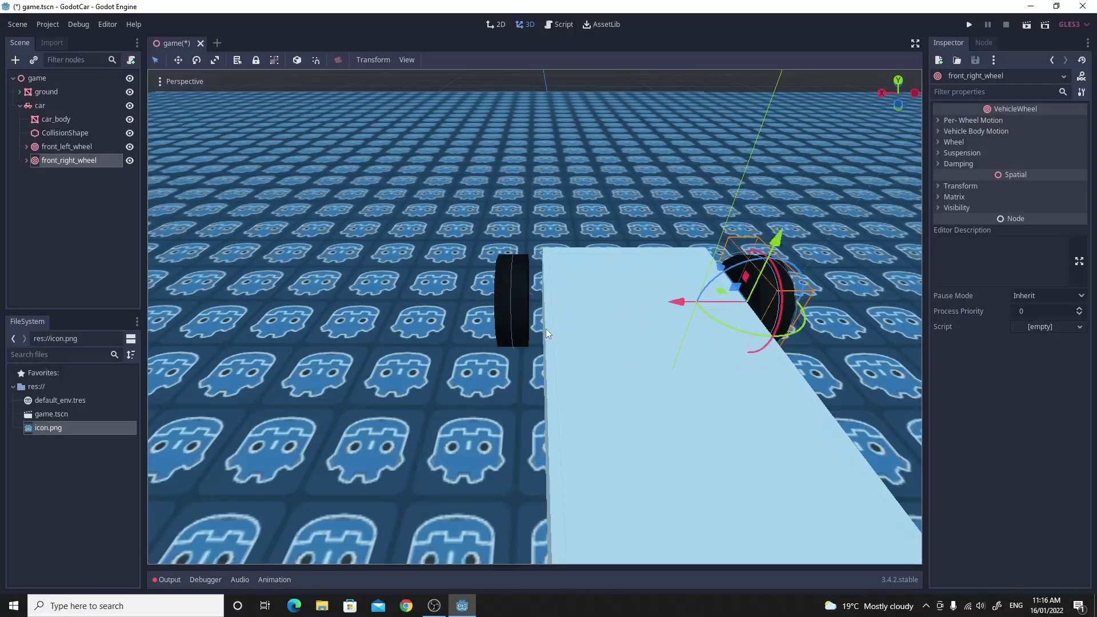
{"action": "middle_click_drag", "start_coordinate": [547, 334], "coordinate": [342, 286]}
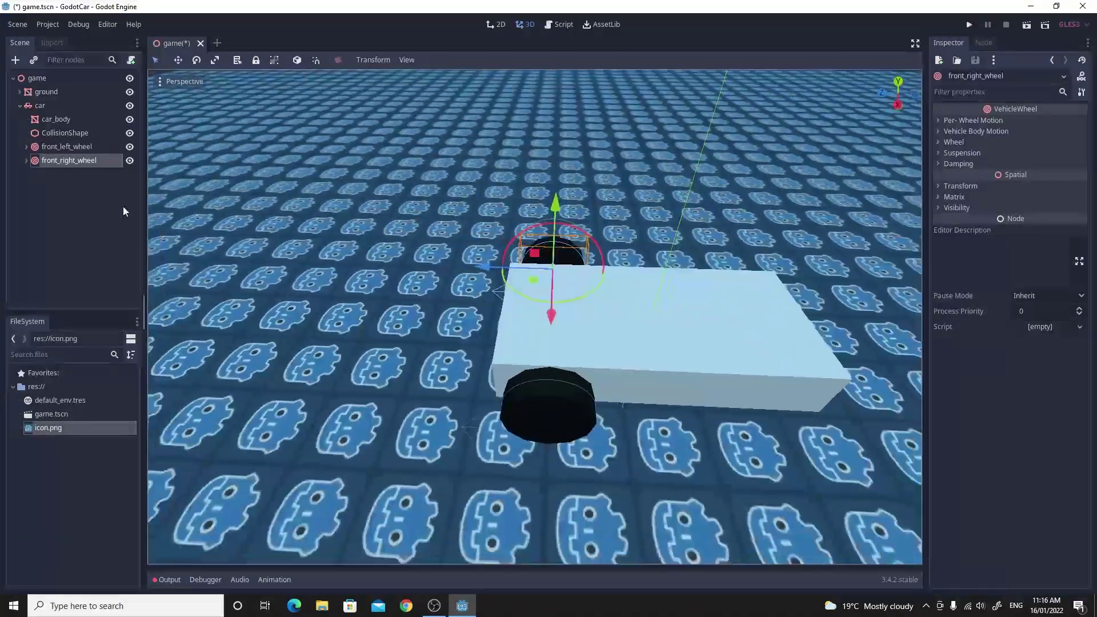
Duplicate both front wheels together and move the copies along the z axis to the rear end of the car body.
{"action": "left_click", "coordinate": [60, 145]}
{"action": "left_click", "coordinate": [60, 159], "text": "shift"}
{"action": "key", "text": "ctrl+d"}
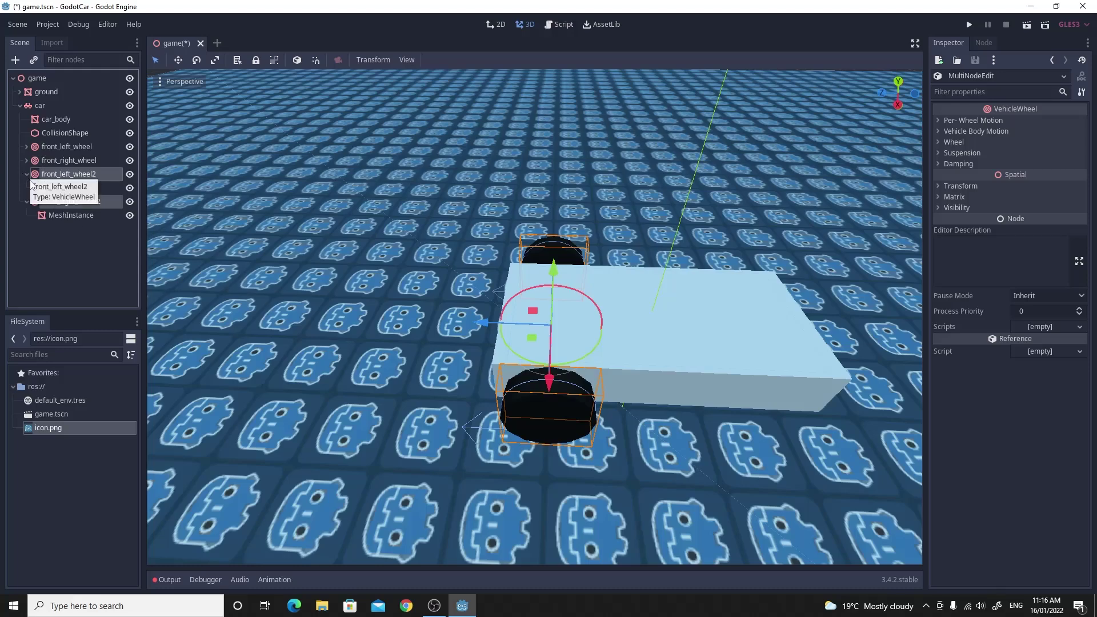
{"action": "left_click_drag", "start_coordinate": [517, 321], "coordinate": [681, 335]}
{"action": "key", "text": "d"}
{"action": "right_click_drag", "start_coordinate": [681, 334], "coordinate": [581, 348]}
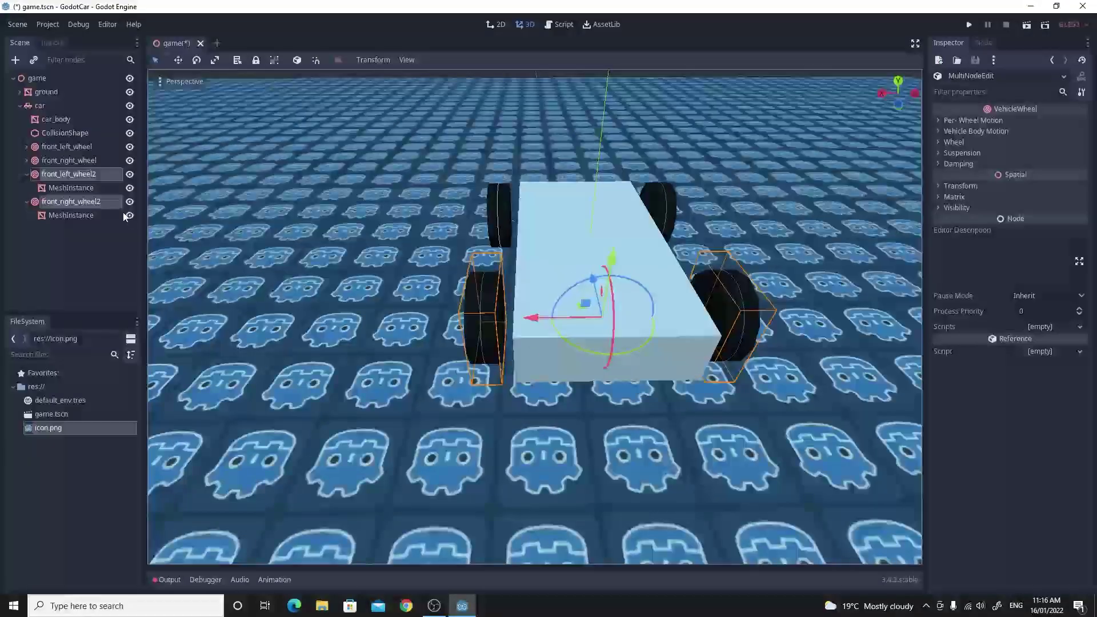
Collapse the duplicated wheel nodes and rename front_left_wheel2 as back_left_wheel.
{"action": "left_click", "coordinate": [26, 174]}
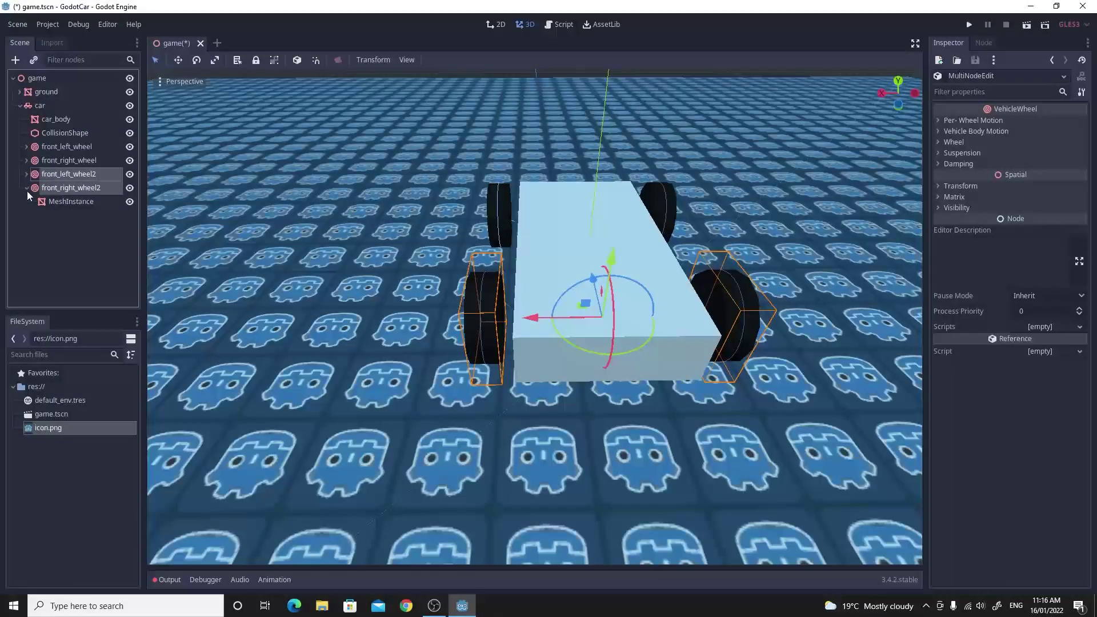
{"action": "left_click", "coordinate": [26, 188]}
{"action": "left_click", "coordinate": [52, 176]}
{"action": "left_click", "coordinate": [71, 174]}
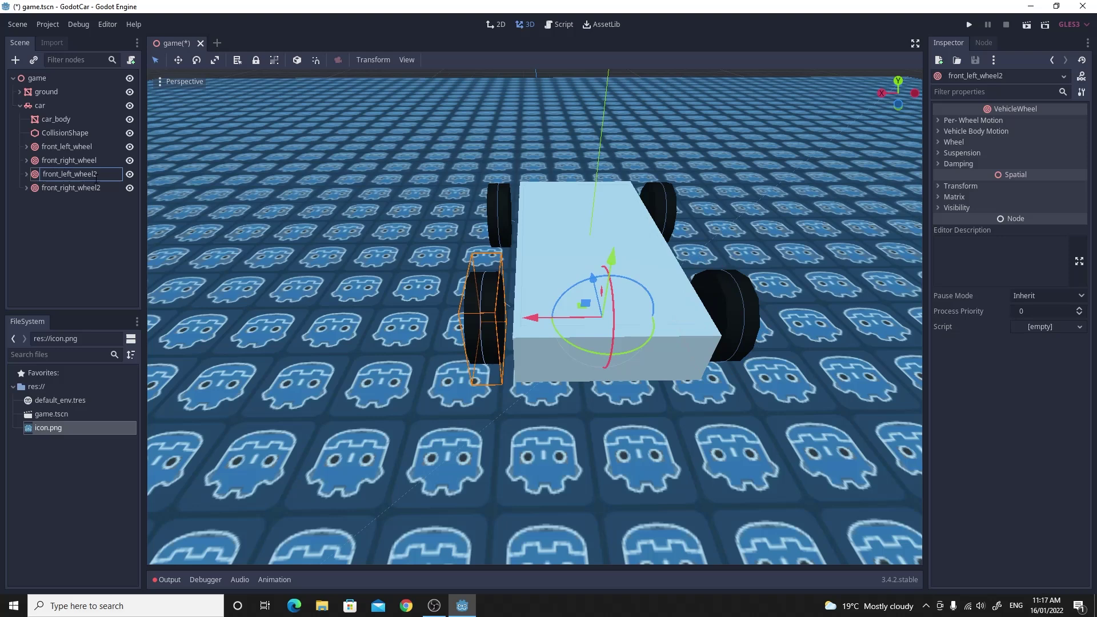
{"action": "key", "text": "BackSpace"}
{"action": "key", "text": "BackSpace"}
{"action": "key", "text": "BackSpace"}
{"action": "key", "text": "BackSpace"}
{"action": "key", "text": "BackSpace"}
{"action": "key", "text": "BackSpace"}
{"action": "type", "text": "back"}
{"action": "key", "text": "BackSpace"}
Rename front_right_wheel2 as back_right_wheel.
{"action": "left_click", "coordinate": [59, 190]}
{"action": "left_click", "coordinate": [60, 190]}
{"action": "left_click", "coordinate": [59, 189]}
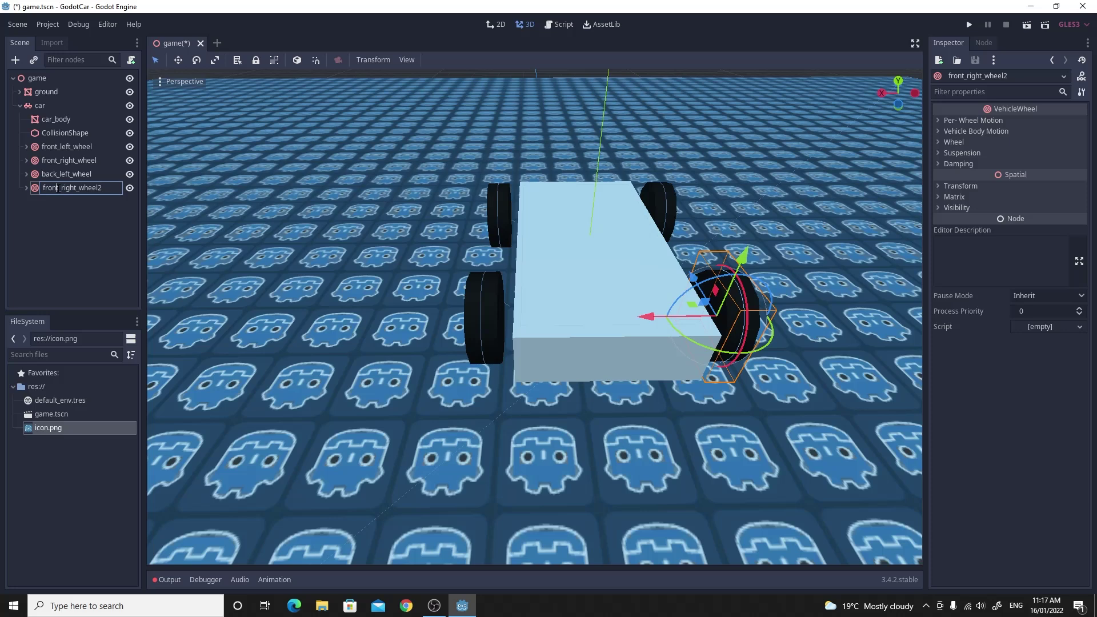
{"action": "key", "text": "BackSpace"}
{"action": "key", "text": "BackSpace"}
{"action": "key", "text": "BackSpace"}
{"action": "key", "text": "BackSpace"}
{"action": "key", "text": "BackSpace"}
{"action": "type", "text": "back"}
{"action": "key", "text": "BackSpace"}
{"action": "left_click", "coordinate": [89, 218]}
Enable Use As Steering for front_left_wheel and front_right_wheel together.
{"action": "left_click", "coordinate": [63, 146]}
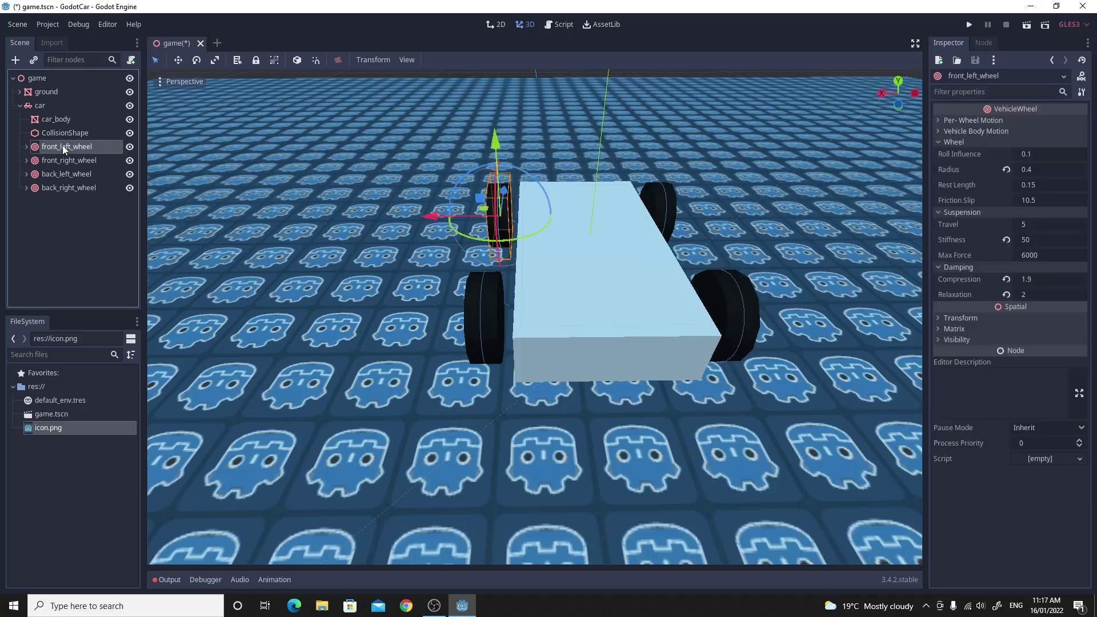
{"action": "left_click", "coordinate": [61, 160], "text": "shift"}
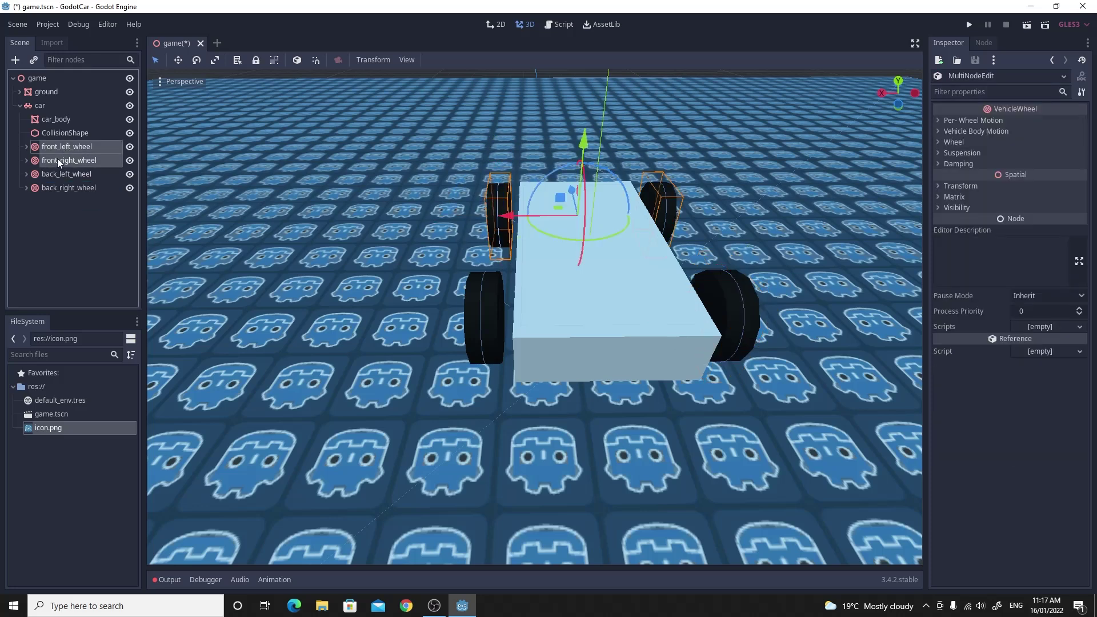
{"action": "left_click", "coordinate": [939, 120]}
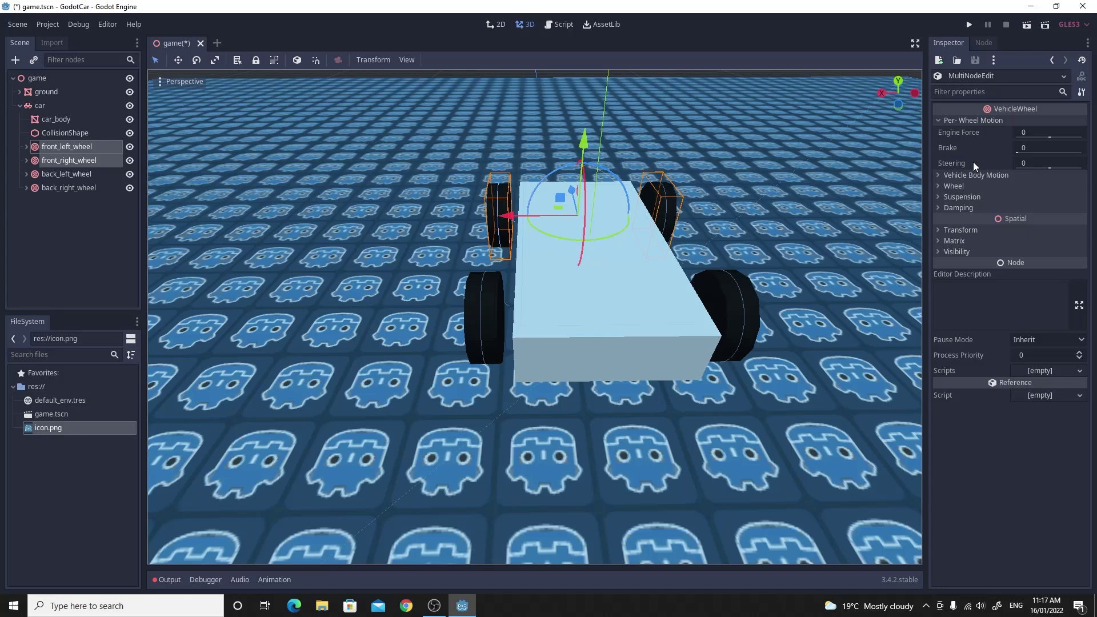
{"action": "left_click", "coordinate": [939, 175]}
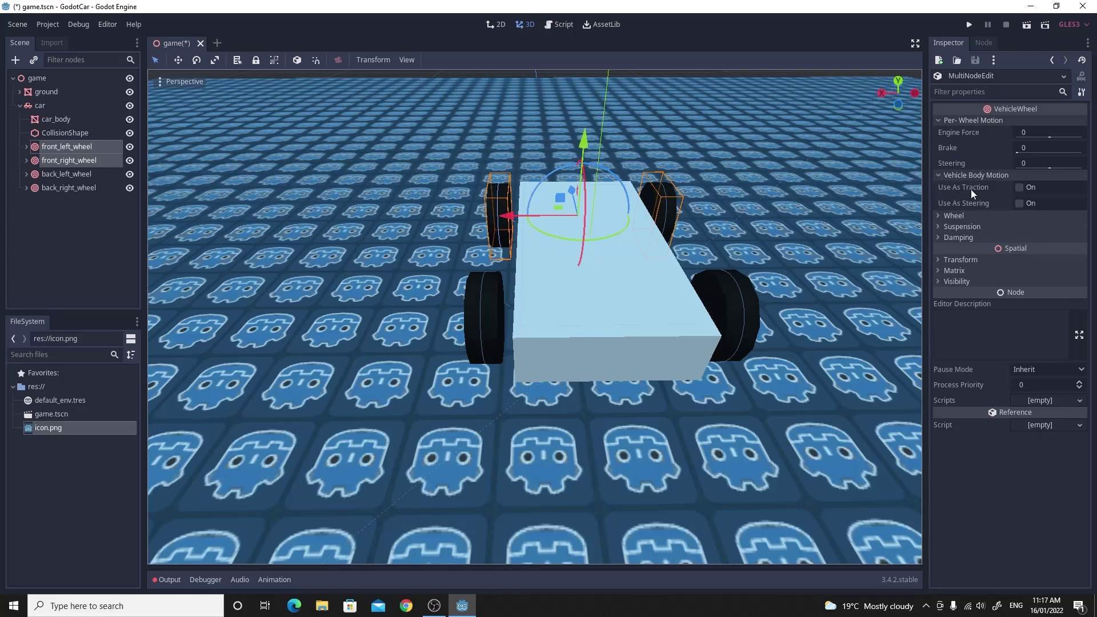
{"action": "left_click", "coordinate": [1020, 203]}
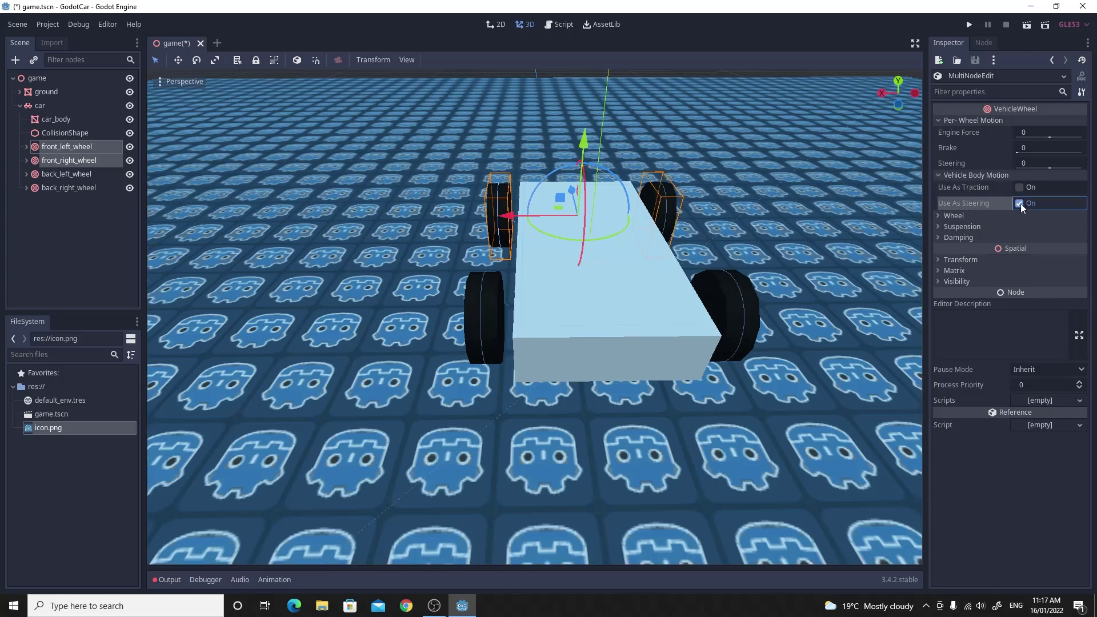
Enable Use As Traction for back_left_wheel and back_right_wheel together.
{"action": "left_click", "coordinate": [62, 174]}
{"action": "left_click", "coordinate": [62, 186], "text": "shift"}
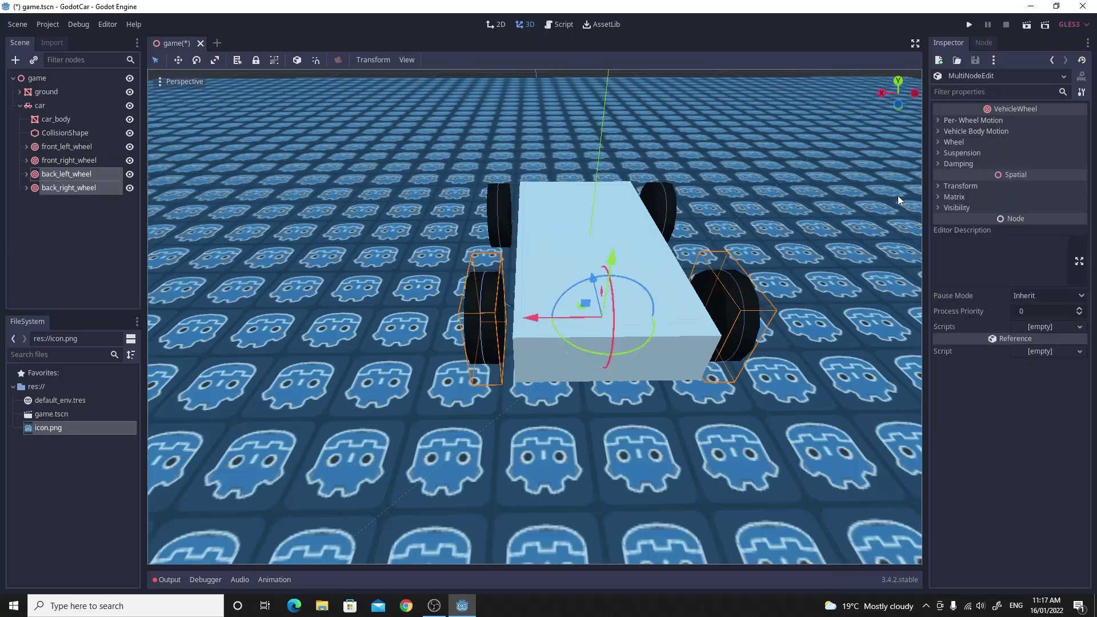
{"action": "left_click", "coordinate": [939, 131]}
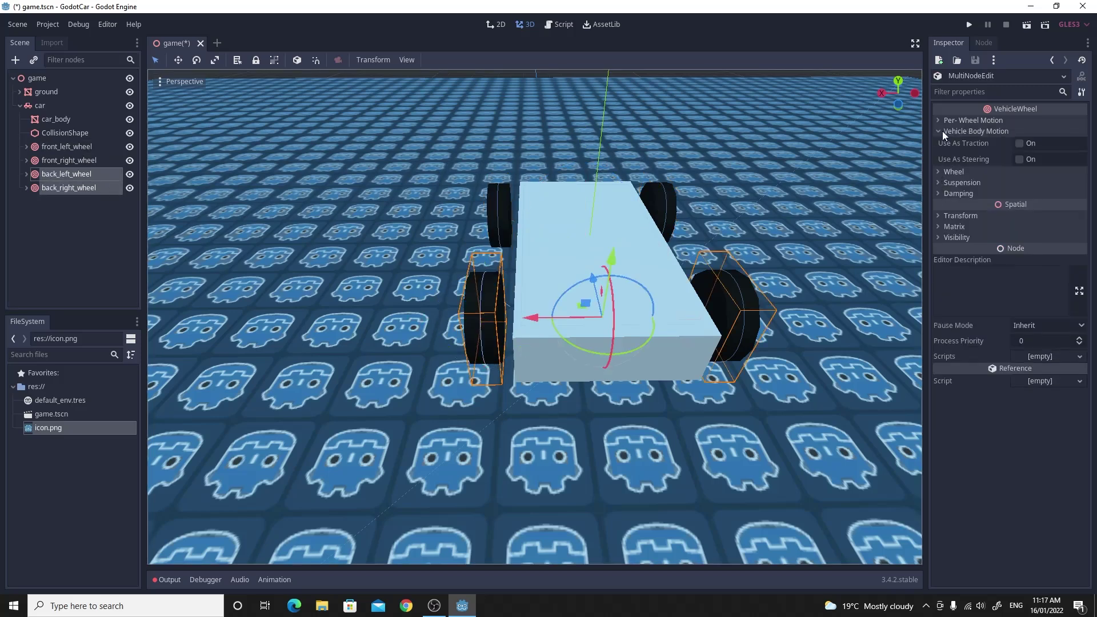
{"action": "left_click", "coordinate": [1019, 143]}
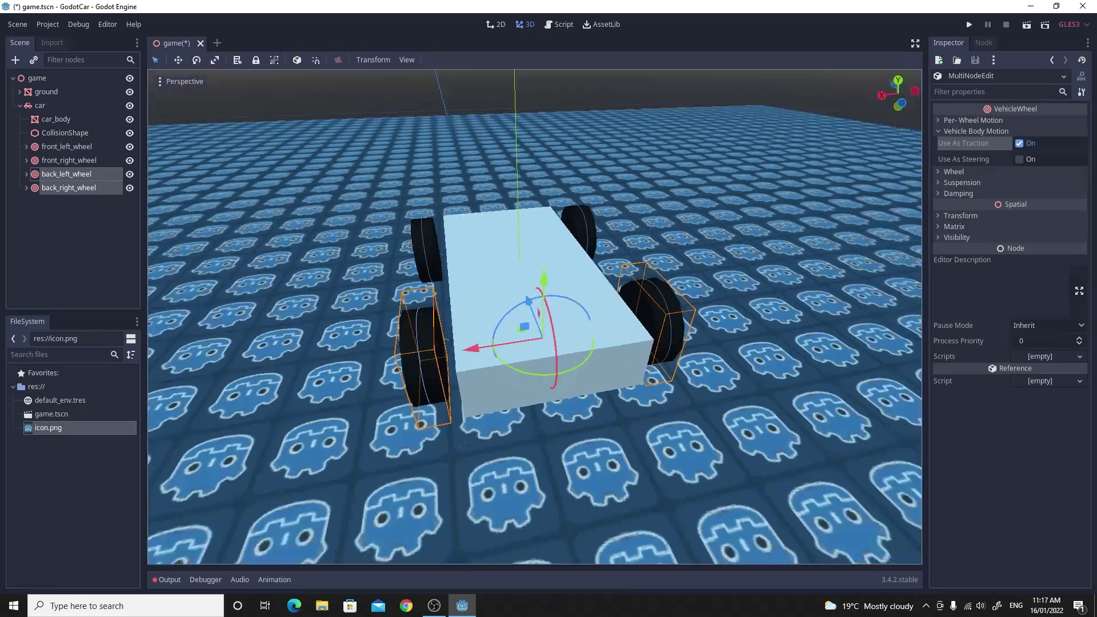
{"action": "key", "text": "a"}
{"action": "right_click_drag", "start_coordinate": [535, 317], "coordinate": [626, 271]}
{"action": "middle_click_drag", "start_coordinate": [426, 314], "coordinate": [399, 191]}
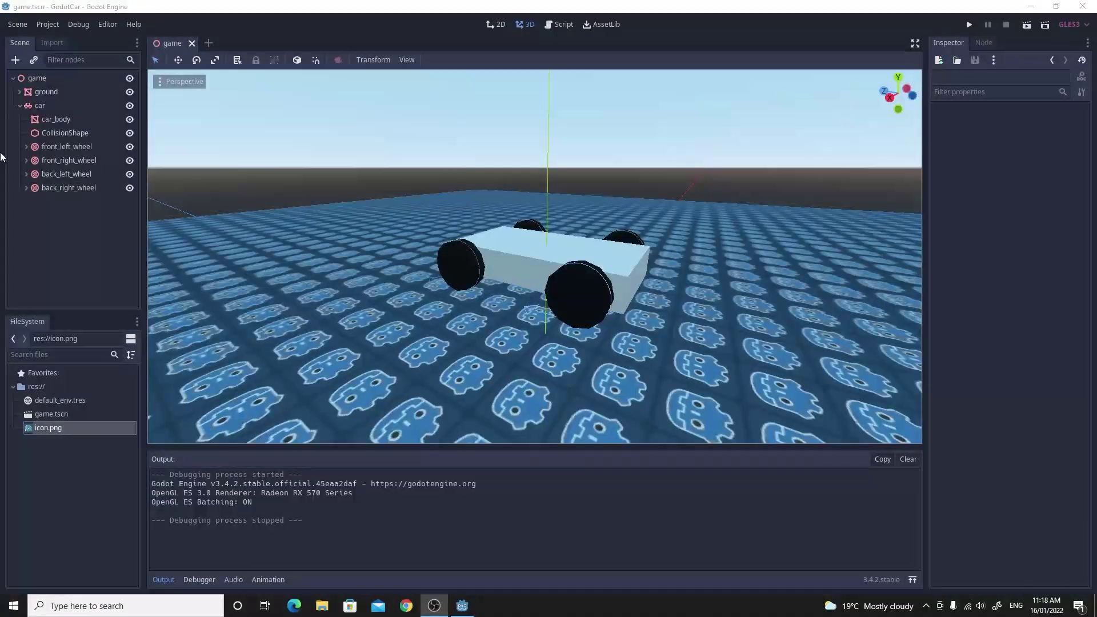
Add a Camera node as a child of the game root node.
{"action": "left_click", "coordinate": [39, 77]}
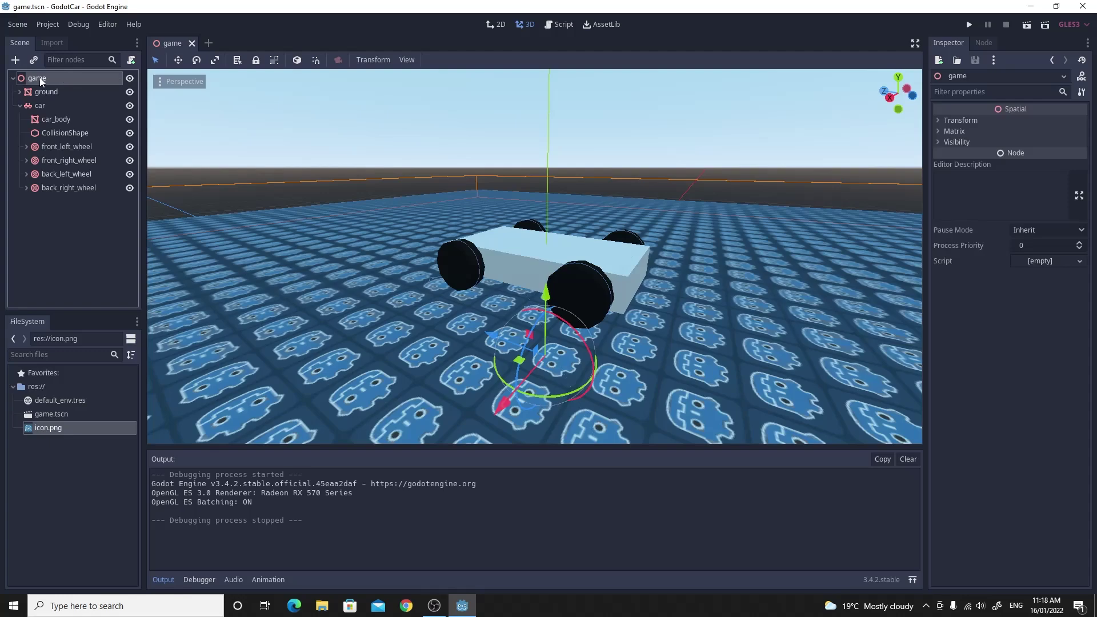
{"action": "right_click", "coordinate": [40, 77]}
{"action": "left_click", "coordinate": [56, 87]}
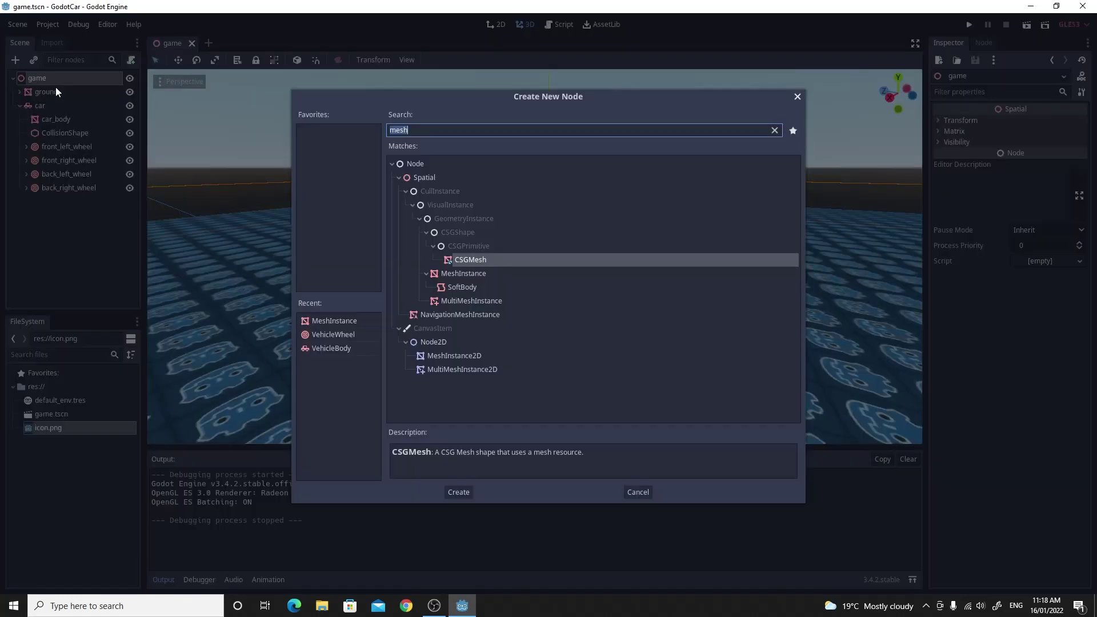
{"action": "type", "text": "camer"}
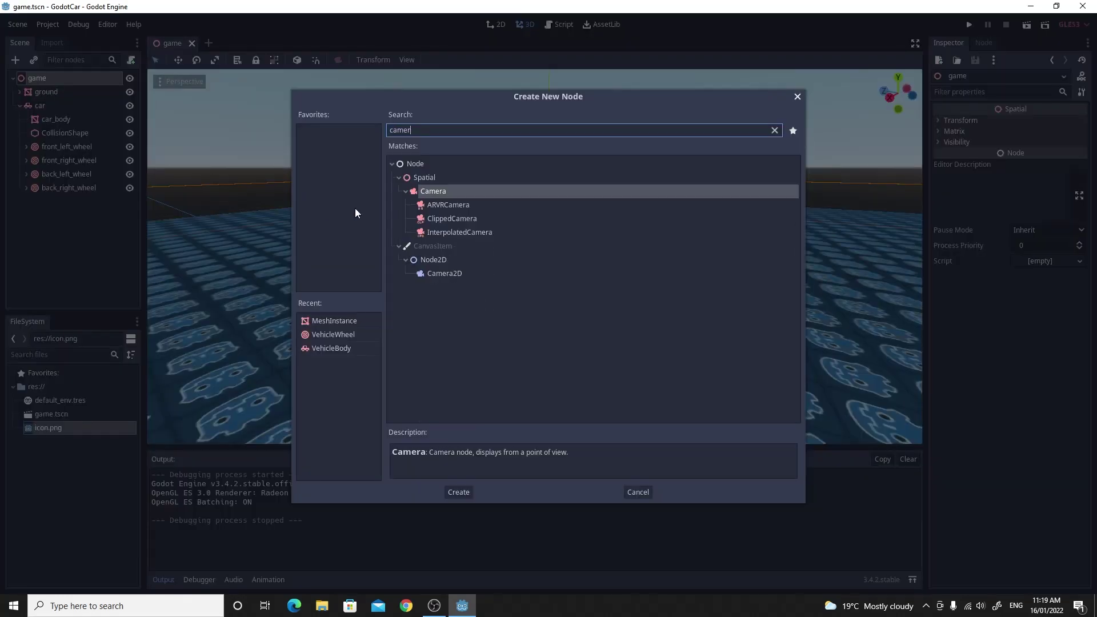
{"action": "double_click", "coordinate": [431, 190]}
{"action": "middle_click_drag", "start_coordinate": [431, 191], "coordinate": [495, 273]}
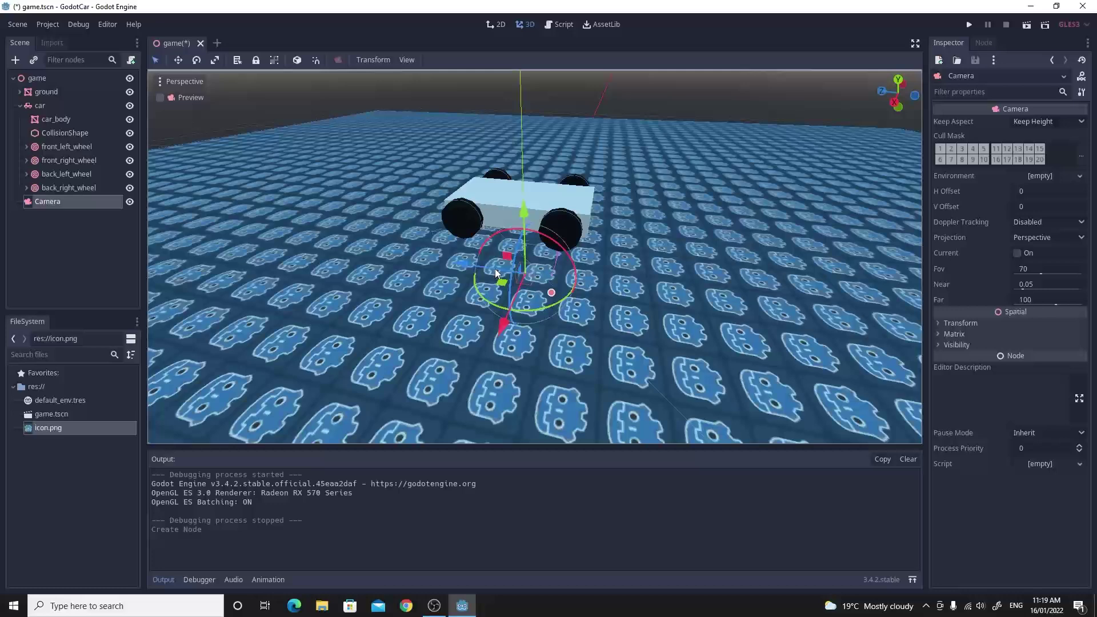
Move the camera behind the car and raise it to about y 4.9 and z -7.8.
{"action": "left_click_drag", "start_coordinate": [463, 264], "coordinate": [789, 295]}
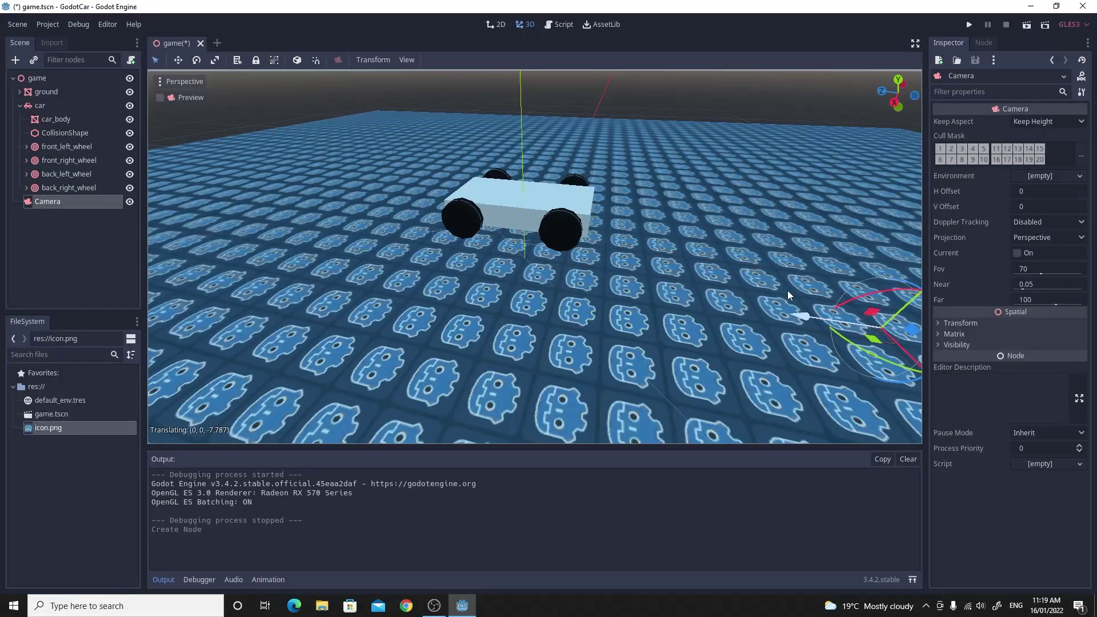
{"action": "middle_click_drag", "start_coordinate": [789, 294], "coordinate": [812, 290]}
{"action": "middle_click_drag", "start_coordinate": [813, 290], "coordinate": [623, 274], "text": "shift"}
{"action": "left_click_drag", "start_coordinate": [657, 199], "coordinate": [694, 57]}
{"action": "key", "text": "f"}
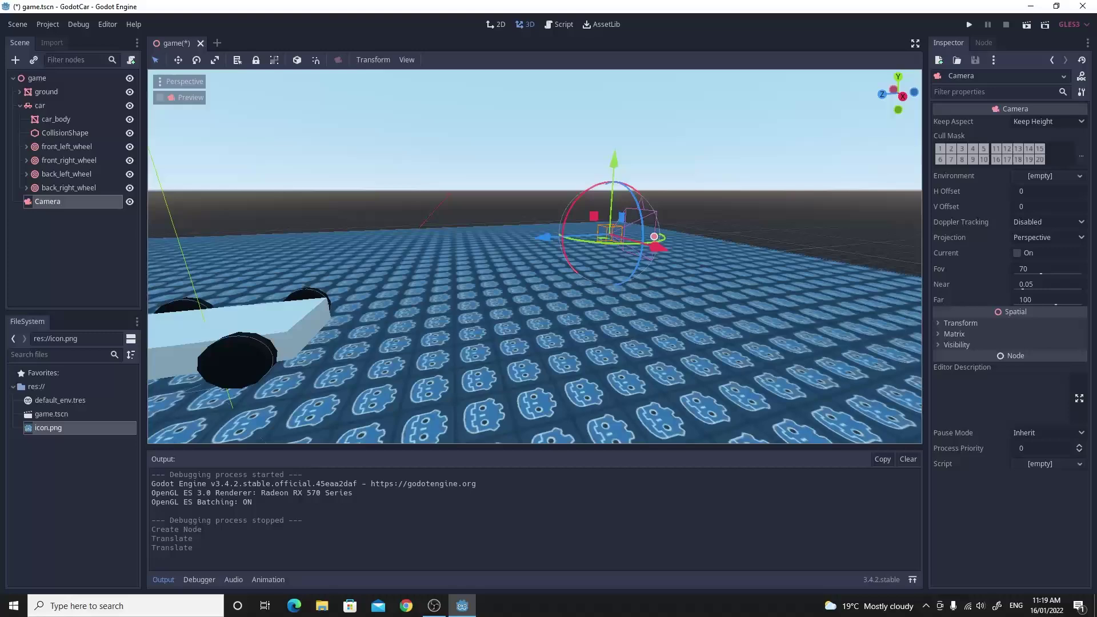
{"action": "right_click_drag", "start_coordinate": [631, 255], "coordinate": [637, 228]}
{"action": "left_click_drag", "start_coordinate": [597, 243], "coordinate": [594, 182]}
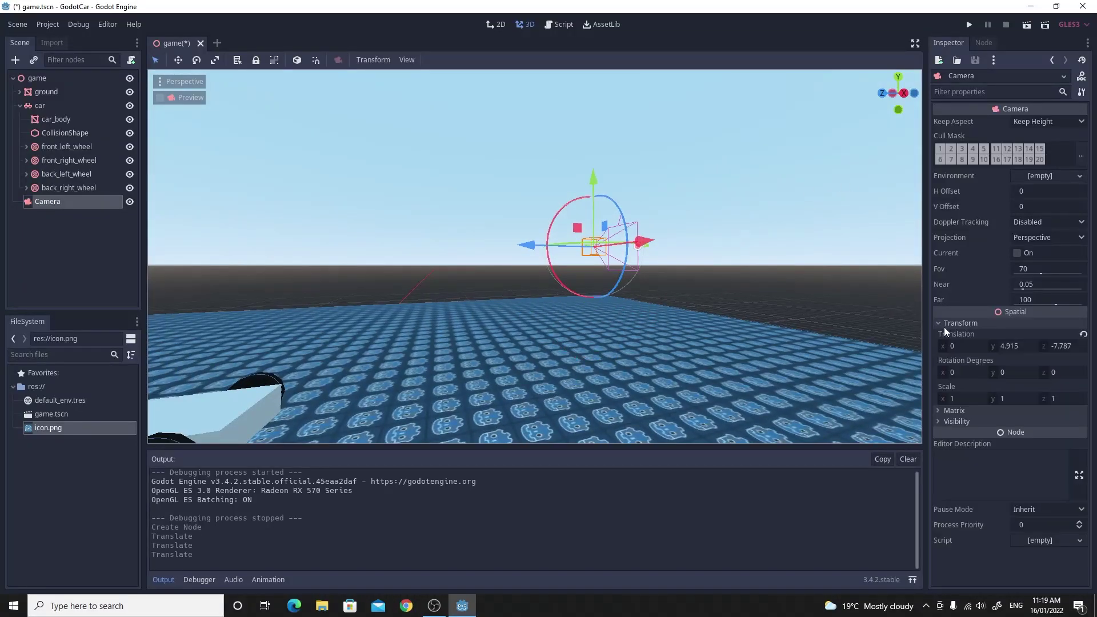
Set the camera's Y rotation to 180 degrees so it faces the car.
{"action": "left_click", "coordinate": [1015, 373]}
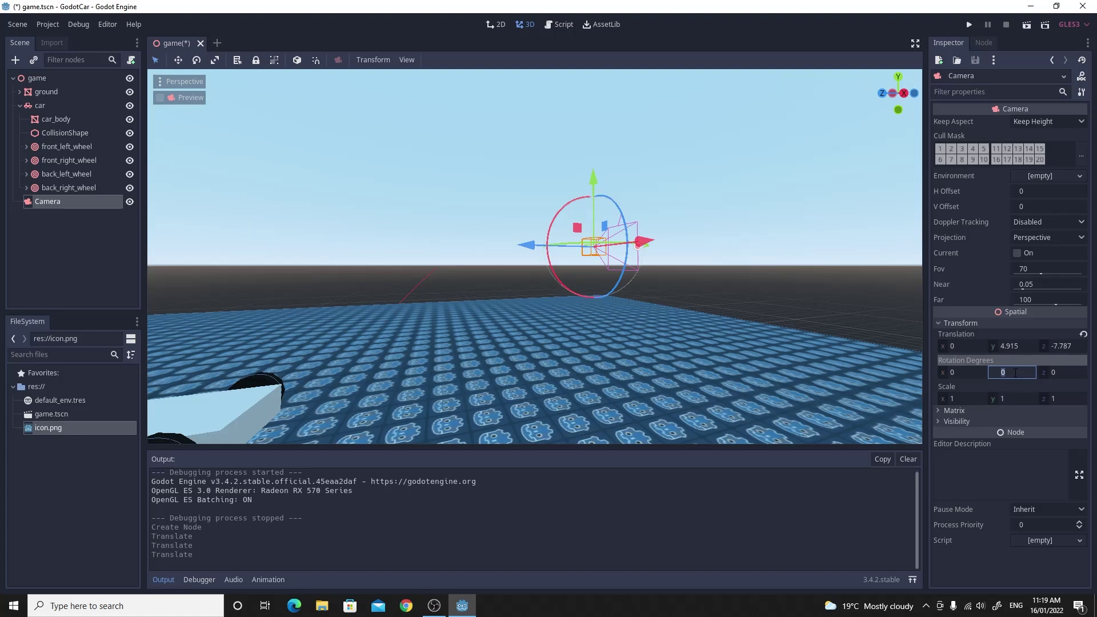
{"action": "type", "text": "180"}
{"action": "key", "text": "Return"}
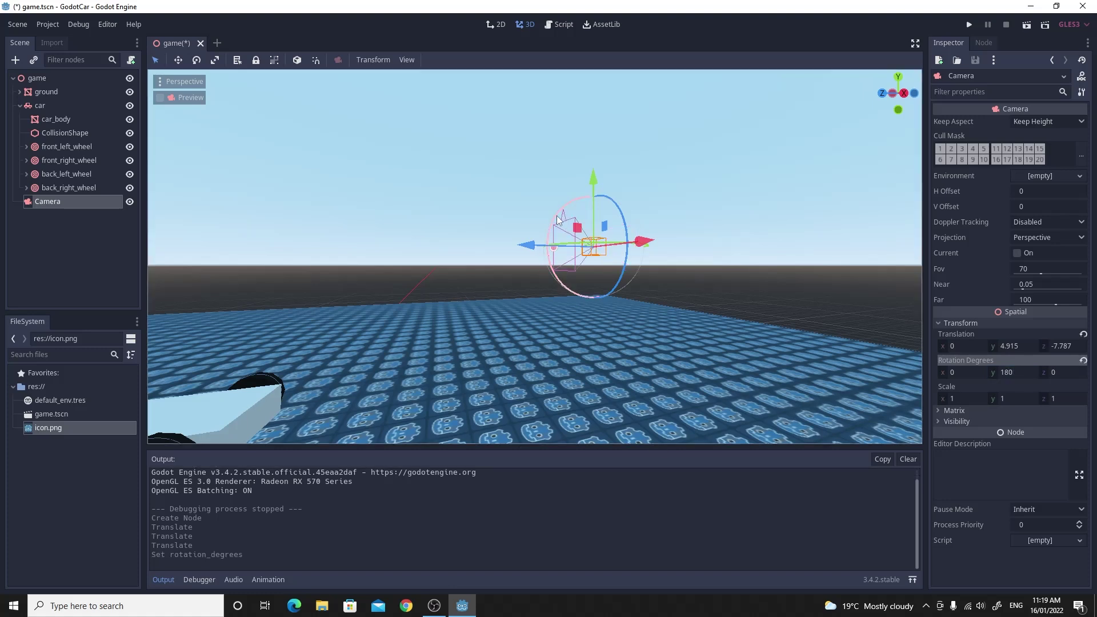
Tilt the camera downward by about 17.6 degrees and test-run the scene to check its view.
{"action": "left_click_drag", "start_coordinate": [561, 219], "coordinate": [548, 237]}
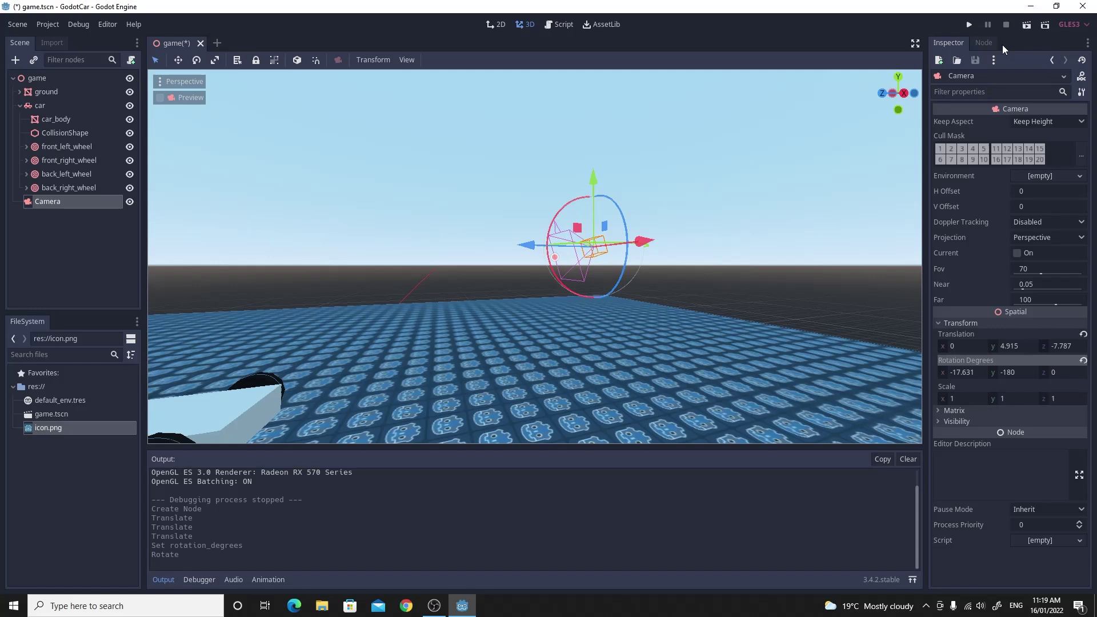
{"action": "left_click", "coordinate": [1026, 25]}
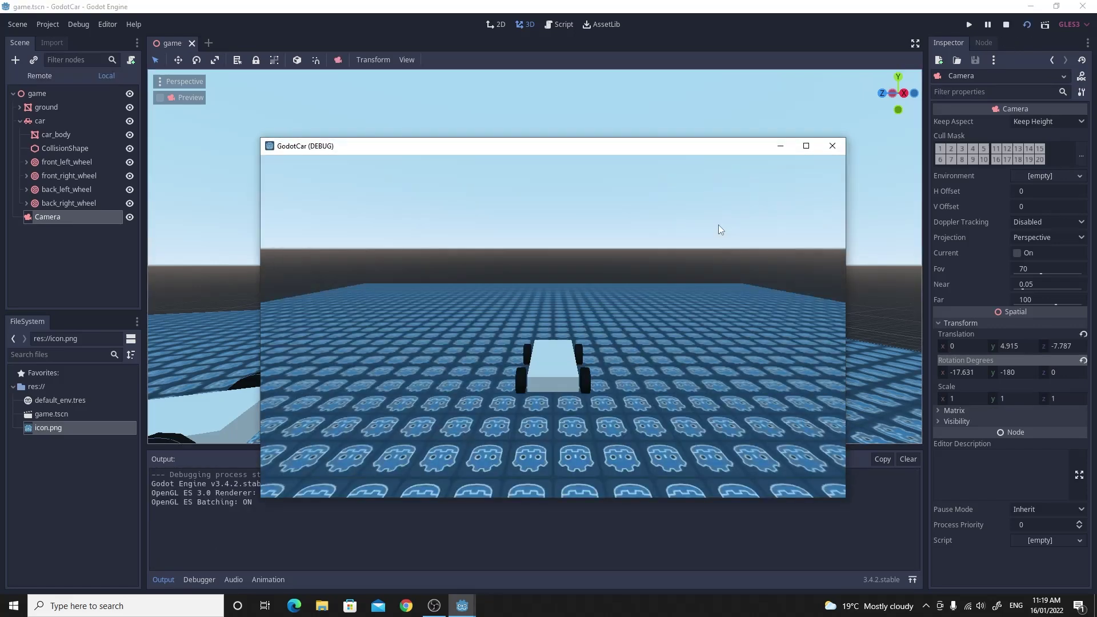
{"action": "left_click", "coordinate": [833, 146]}
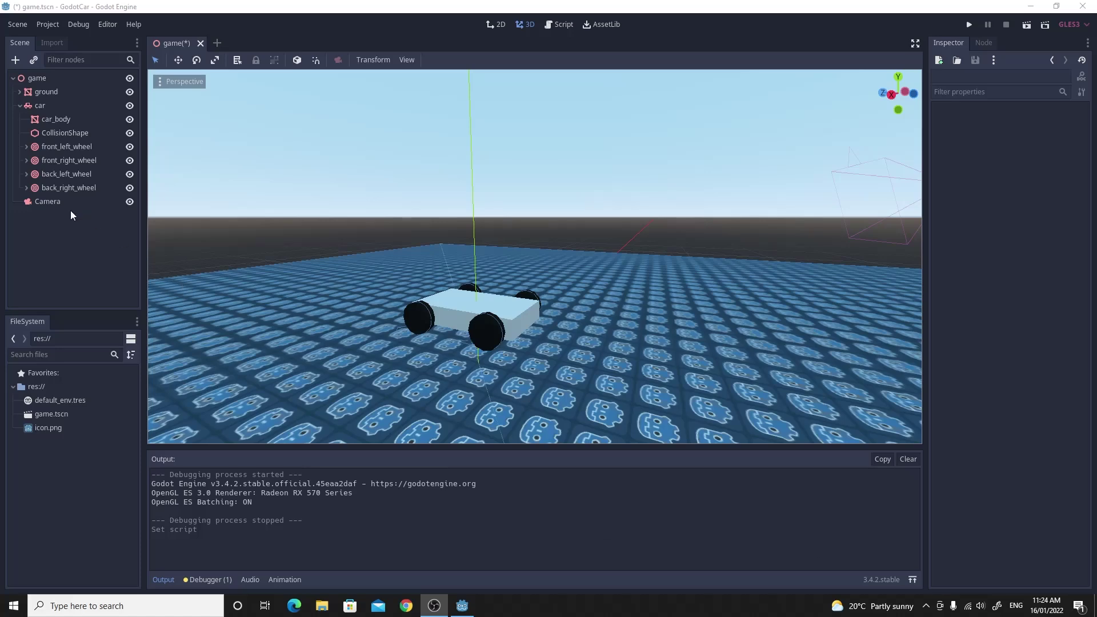
Attach a new GDScript file car.gd to the car node, using the Empty template.
{"action": "left_click", "coordinate": [50, 106]}
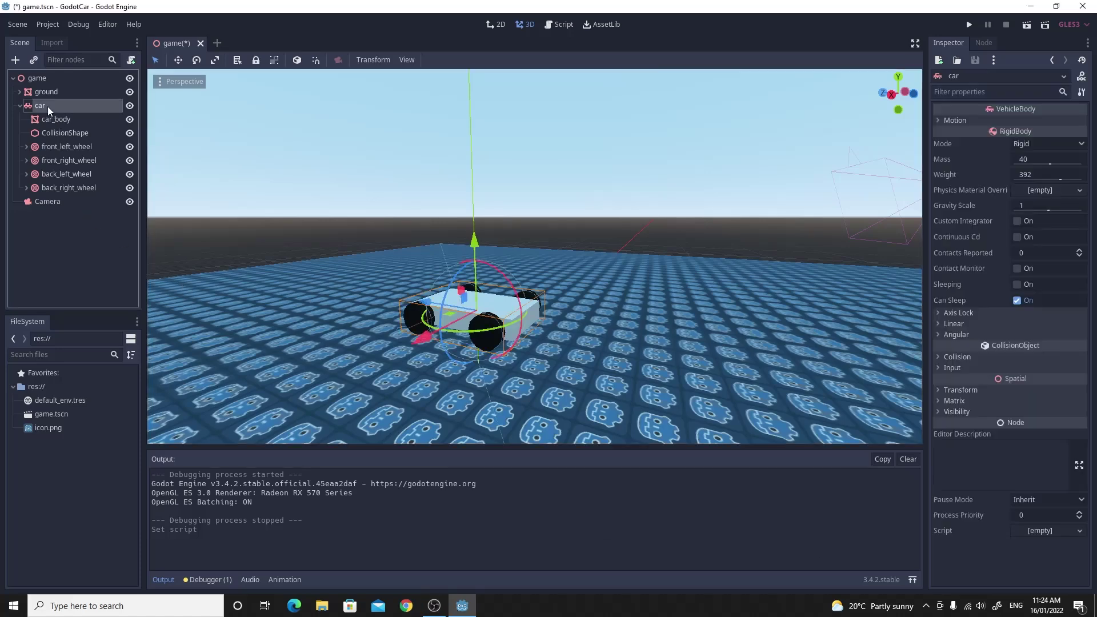
{"action": "left_click", "coordinate": [132, 60]}
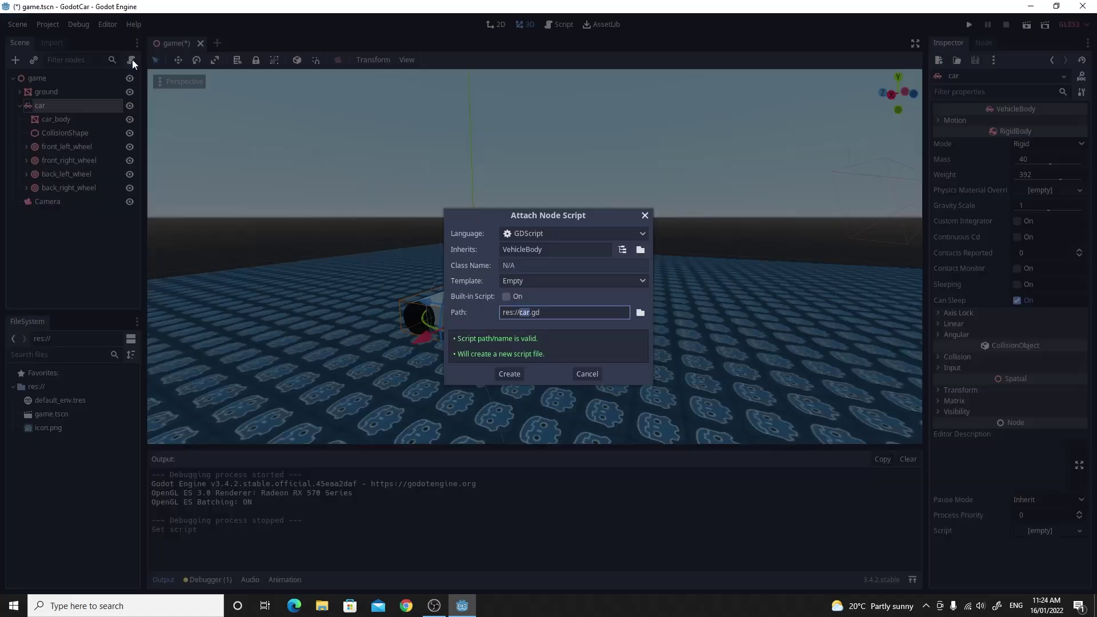
{"action": "left_click", "coordinate": [527, 279]}
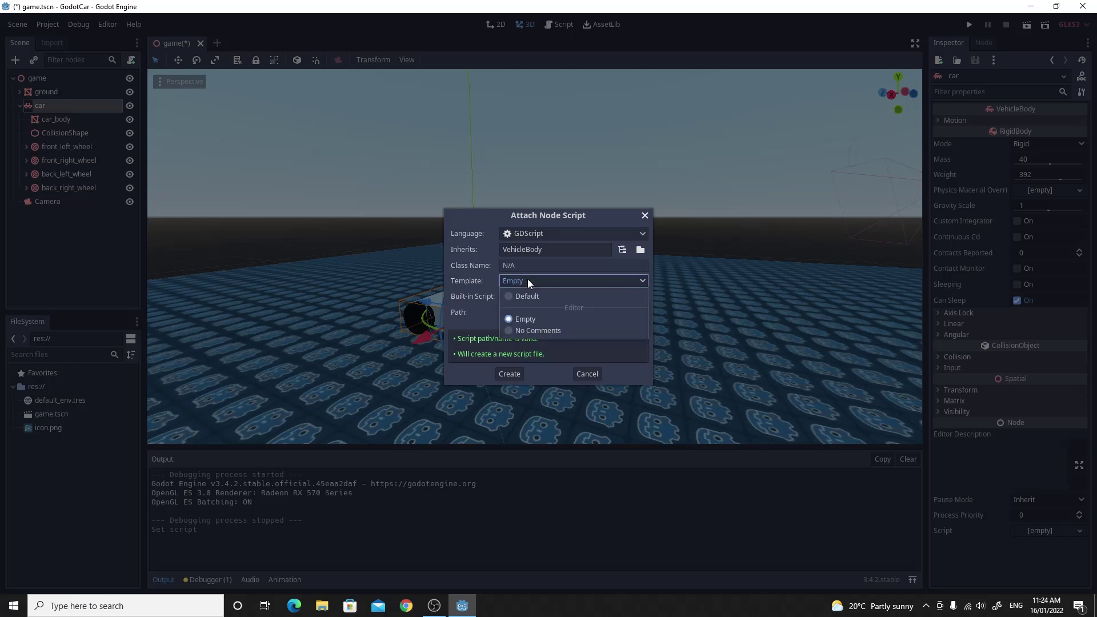
{"action": "left_click", "coordinate": [526, 320]}
{"action": "left_click", "coordinate": [513, 375]}
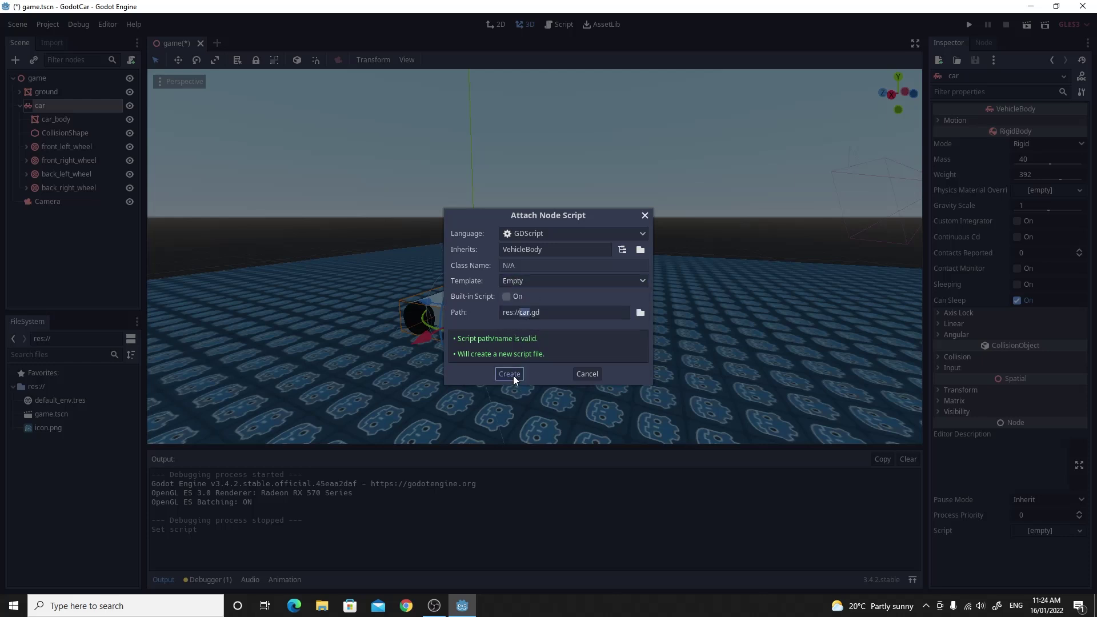
{"action": "left_click", "coordinate": [335, 124]}
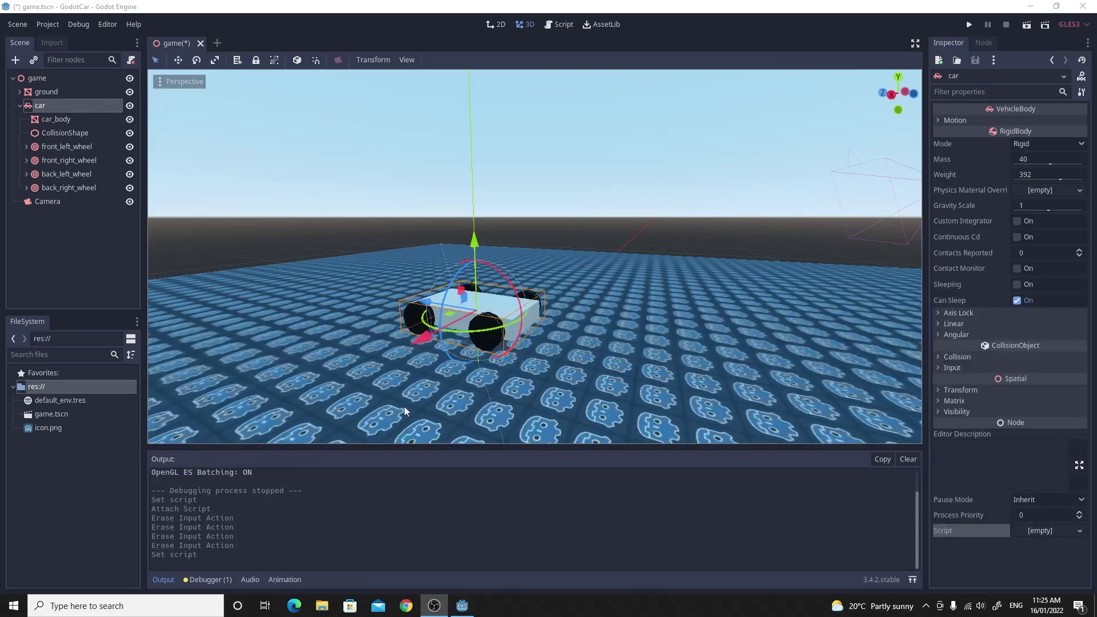
Add the actions forward, back, right and left to the project's input map.
{"action": "left_click", "coordinate": [49, 25]}
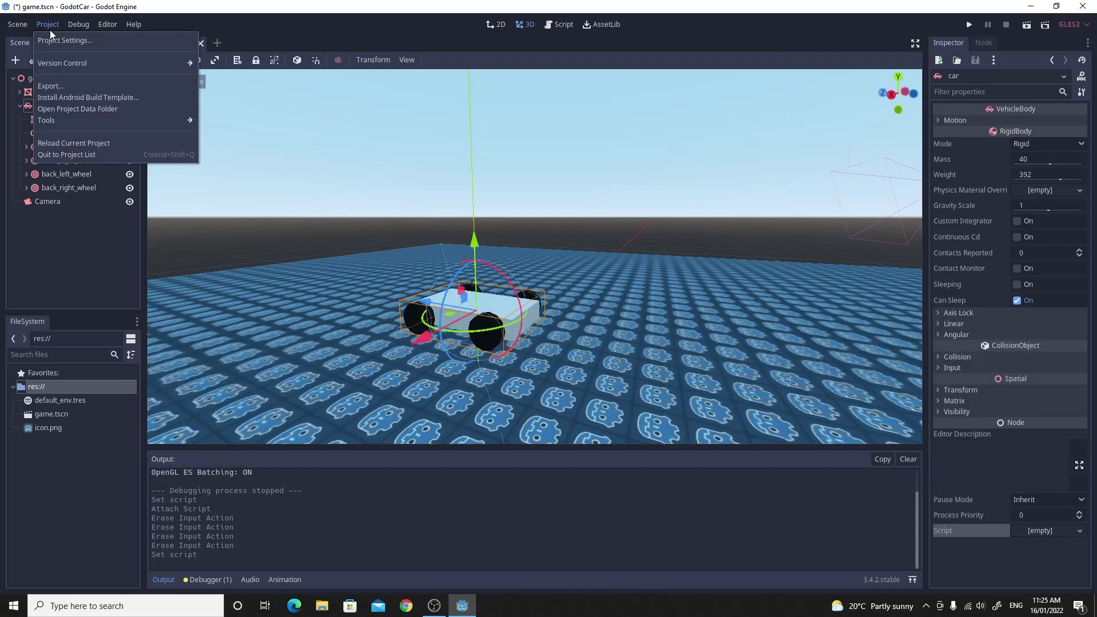
{"action": "left_click", "coordinate": [56, 42]}
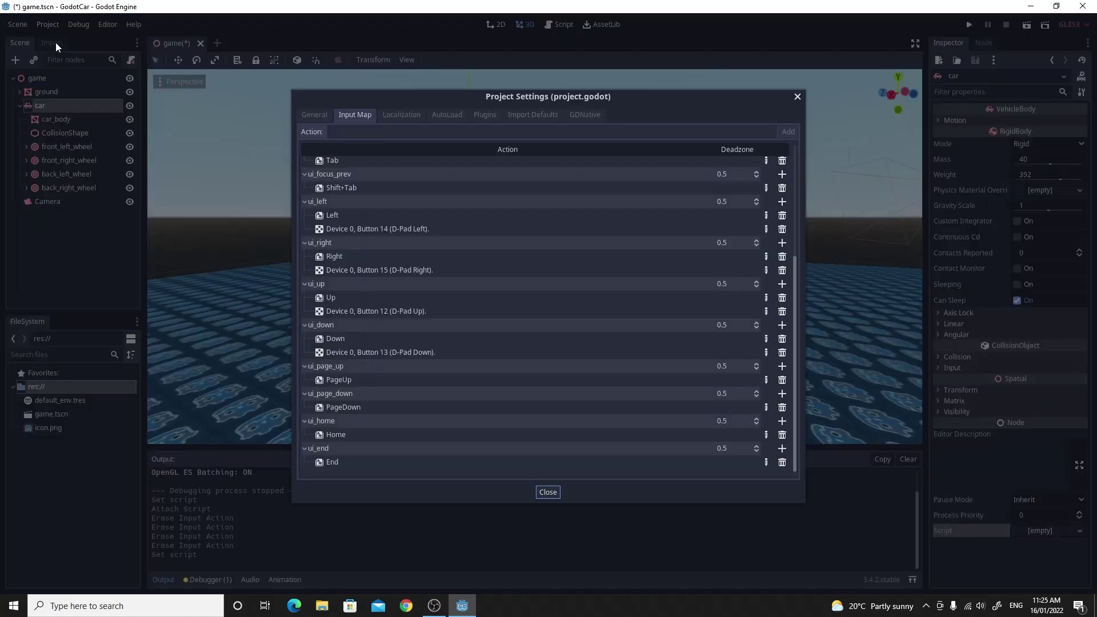
{"action": "left_click", "coordinate": [317, 115]}
{"action": "left_click", "coordinate": [354, 115]}
{"action": "left_click", "coordinate": [371, 131]}
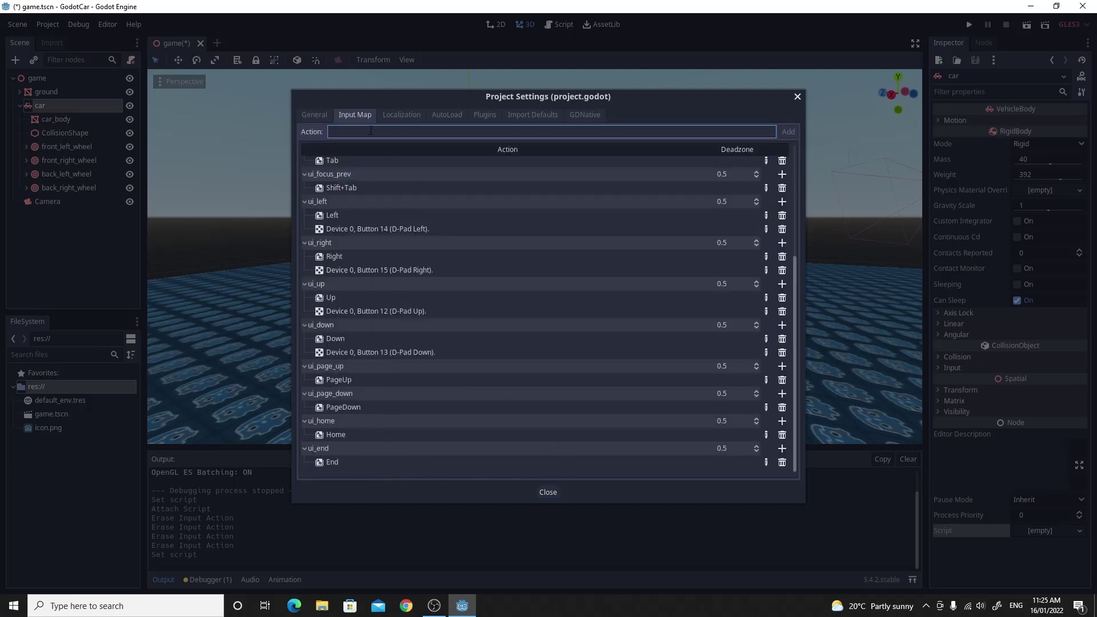
{"action": "type", "text": "forward"}
{"action": "key", "text": "Return"}
{"action": "type", "text": "back"}
{"action": "key", "text": "Return"}
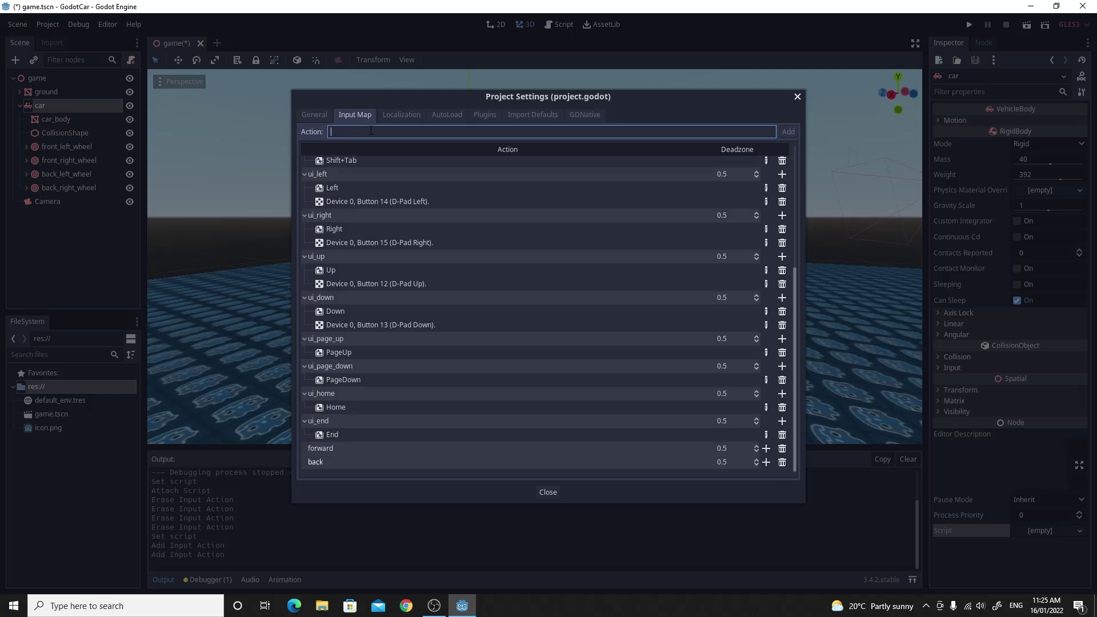
{"action": "type", "text": "right"}
{"action": "key", "text": "Return"}
{"action": "type", "text": "left"}
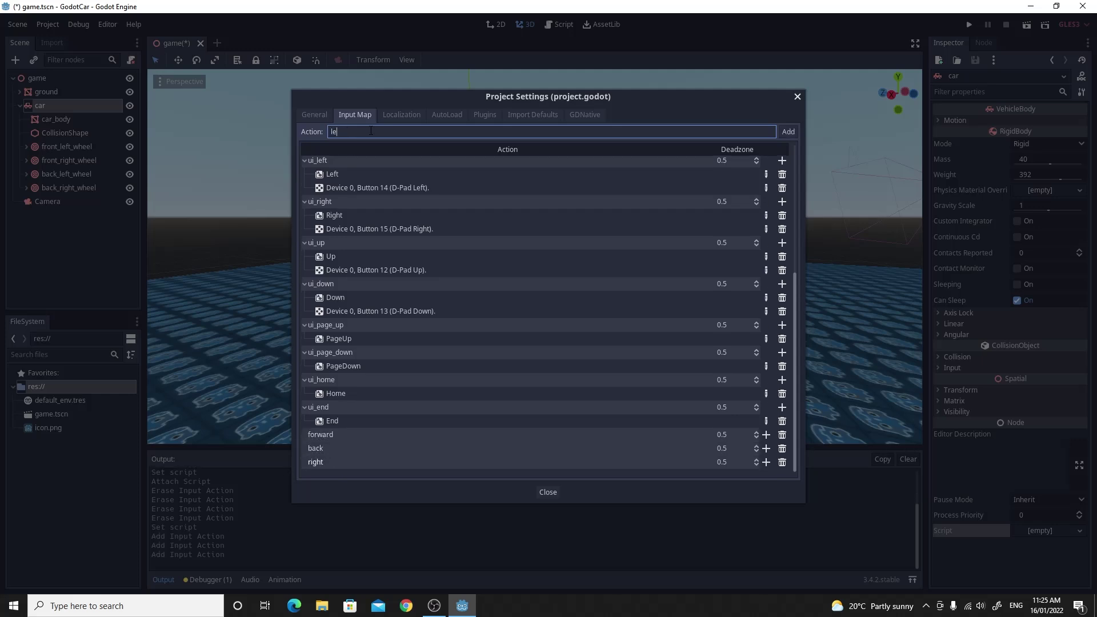
{"action": "key", "text": "Return"}
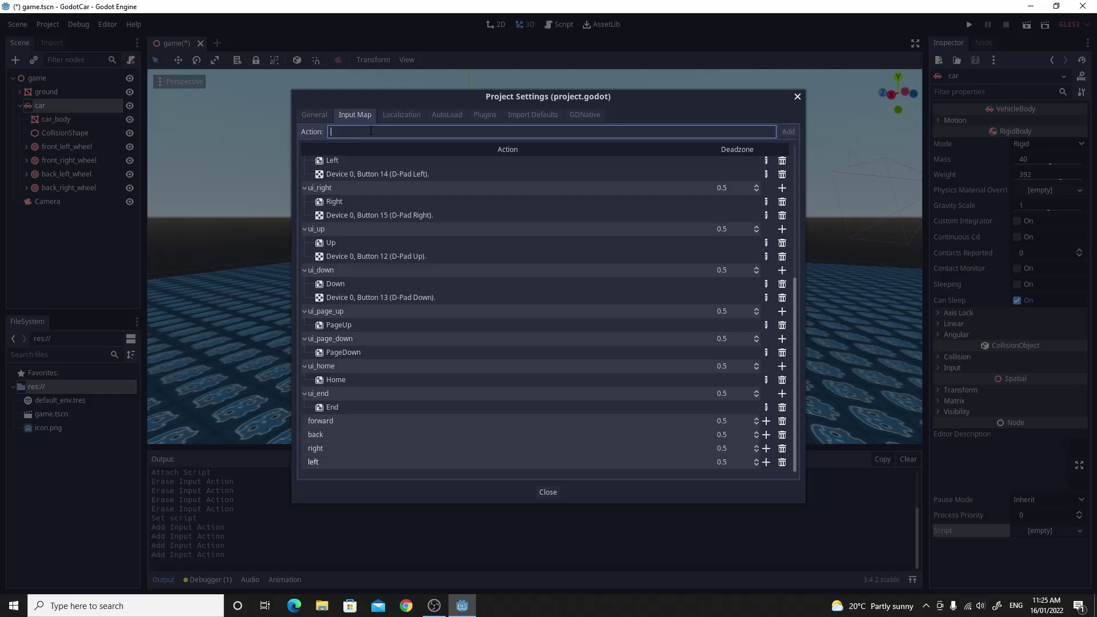
Assign the W key to the forward action and the S key to the back action.
{"action": "left_click", "coordinate": [766, 421]}
{"action": "left_click", "coordinate": [758, 443]}
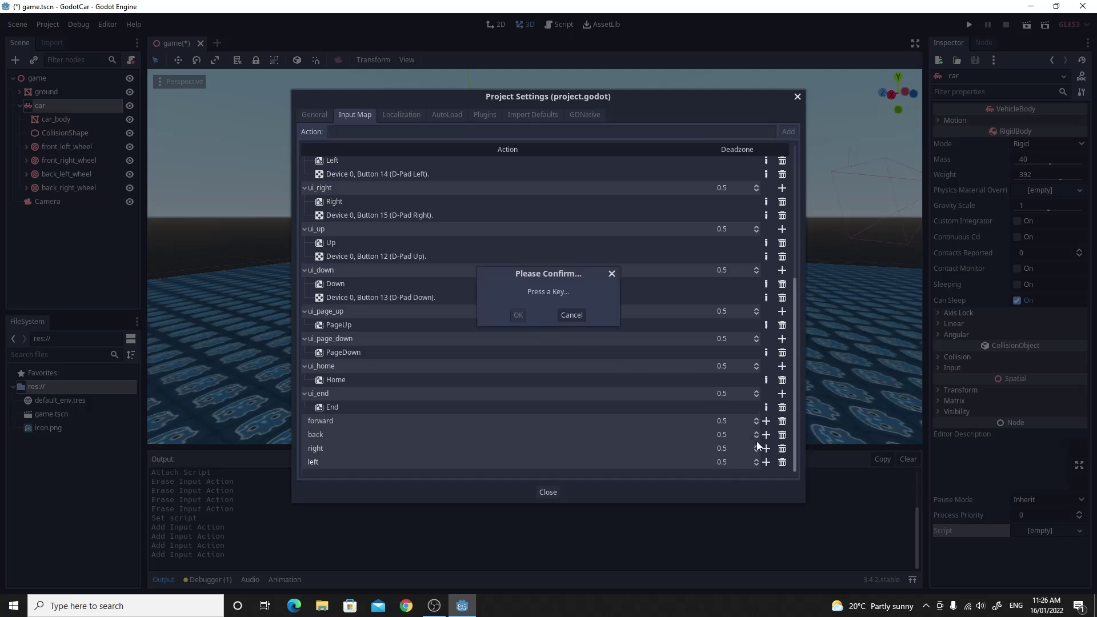
{"action": "key", "text": "w"}
{"action": "left_click", "coordinate": [519, 315]}
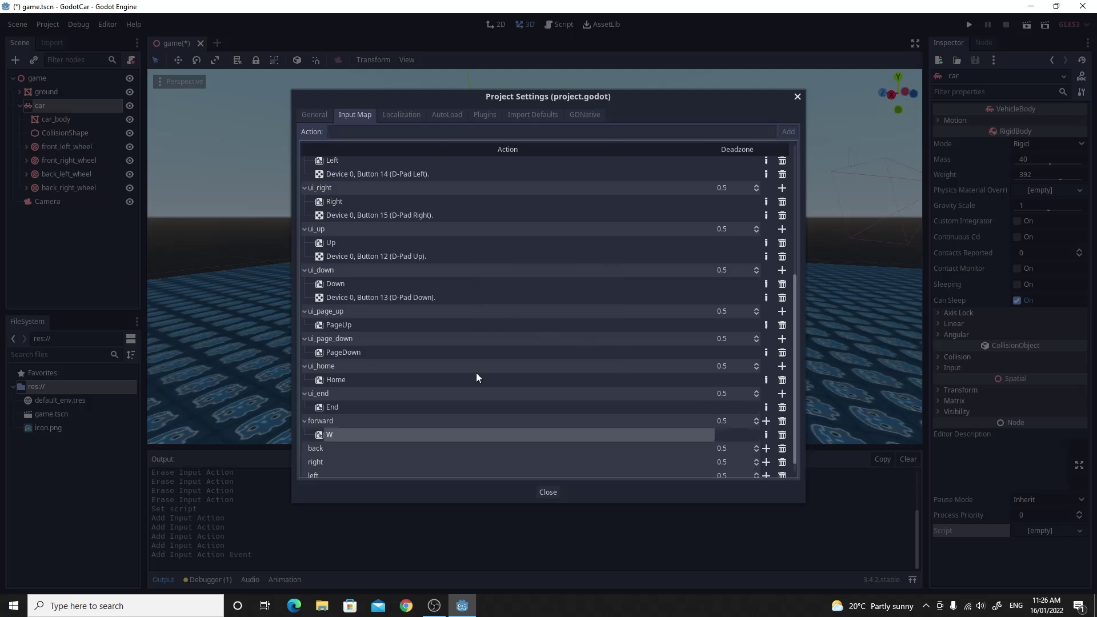
{"action": "left_click", "coordinate": [766, 449]}
{"action": "left_click", "coordinate": [757, 474]}
{"action": "key", "text": "s"}
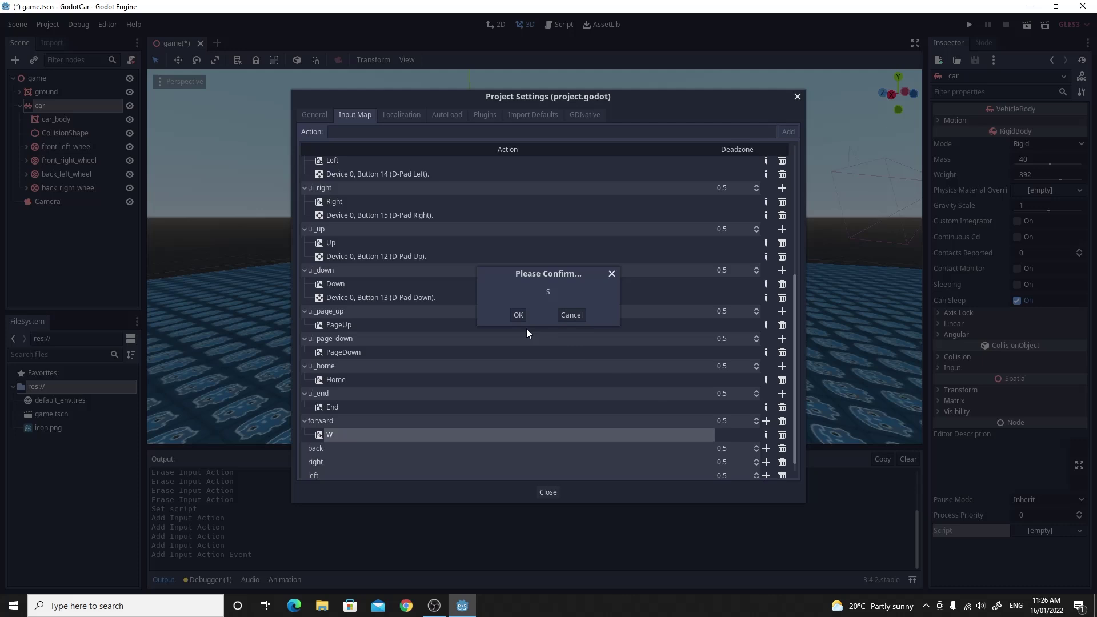
{"action": "left_click", "coordinate": [519, 314]}
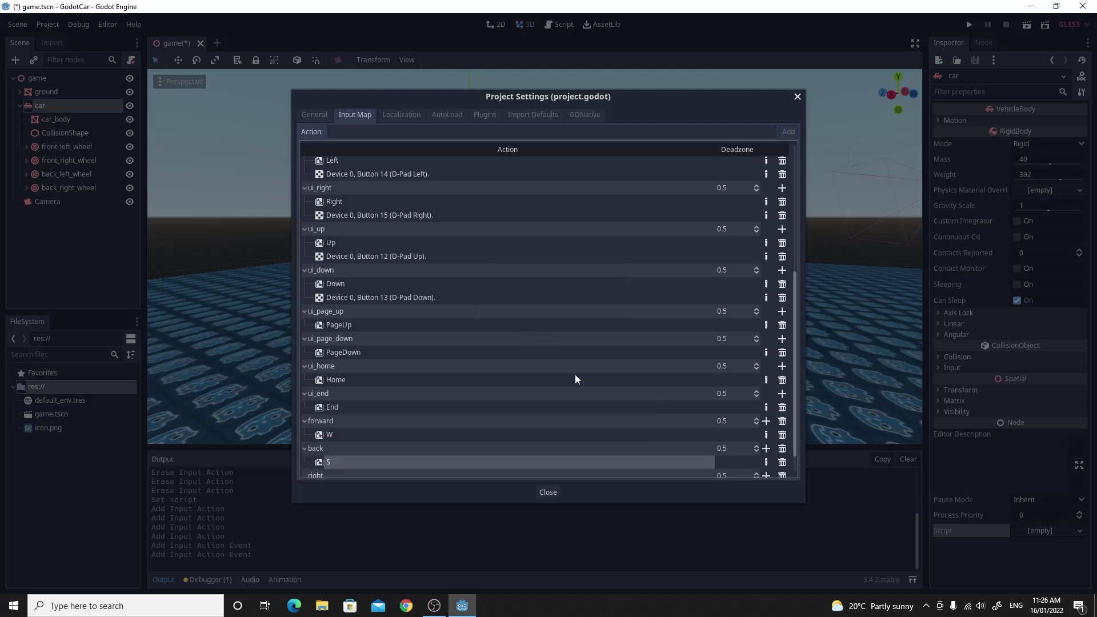
Assign the D key to the right action and the A key to the left action.
{"action": "left_click", "coordinate": [770, 448]}
{"action": "left_click", "coordinate": [764, 472]}
{"action": "key", "text": "d"}
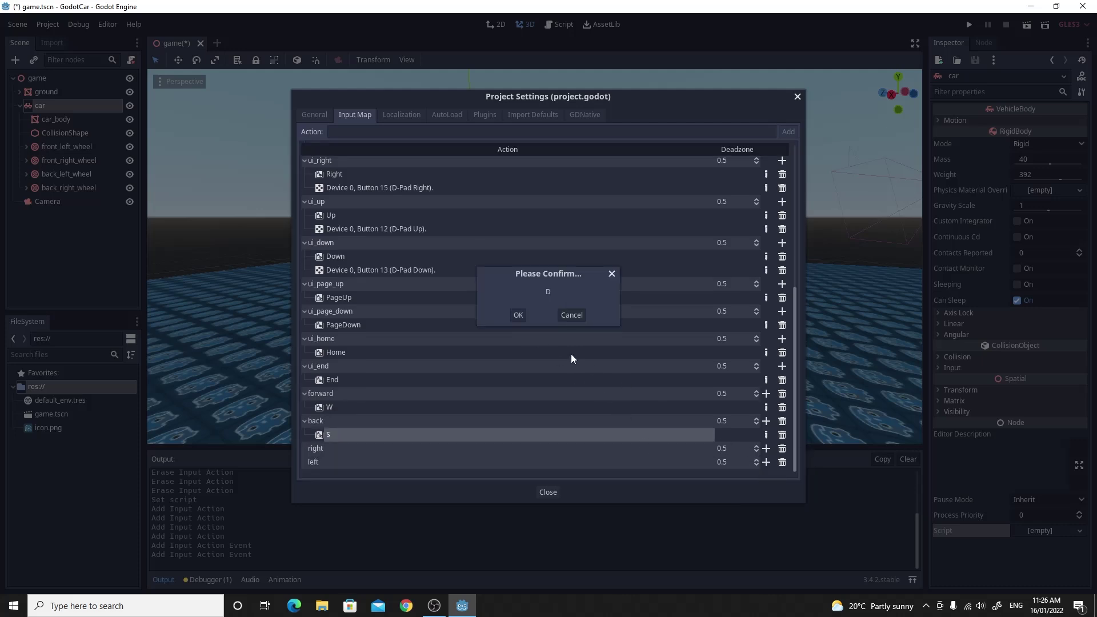
{"action": "left_click", "coordinate": [519, 315]}
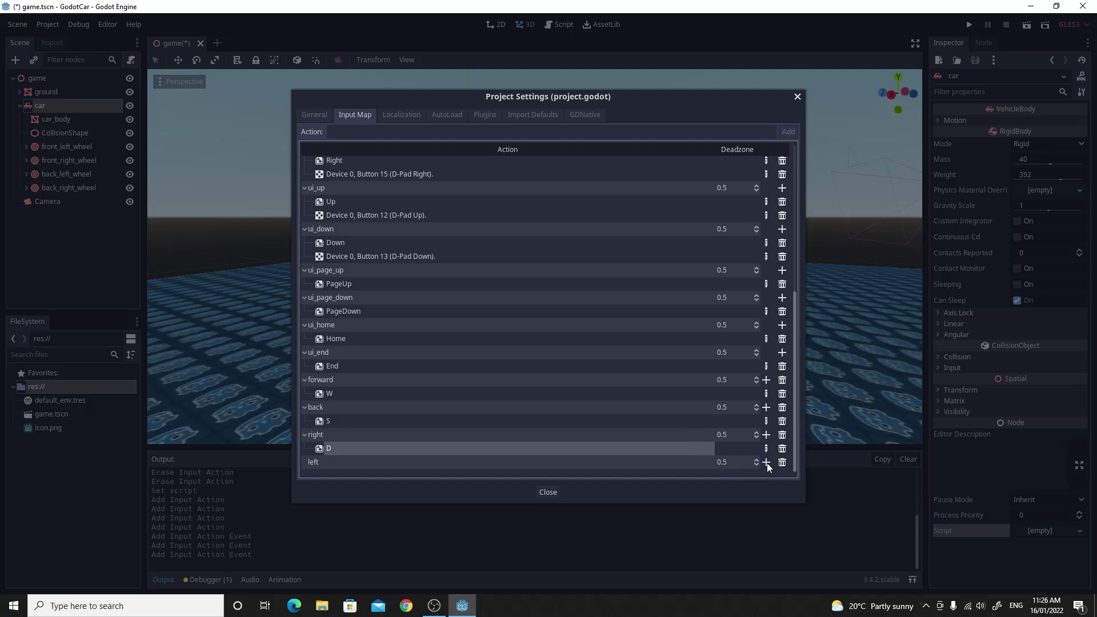
{"action": "left_click", "coordinate": [767, 463]}
{"action": "left_click", "coordinate": [767, 484]}
{"action": "key", "text": "a"}
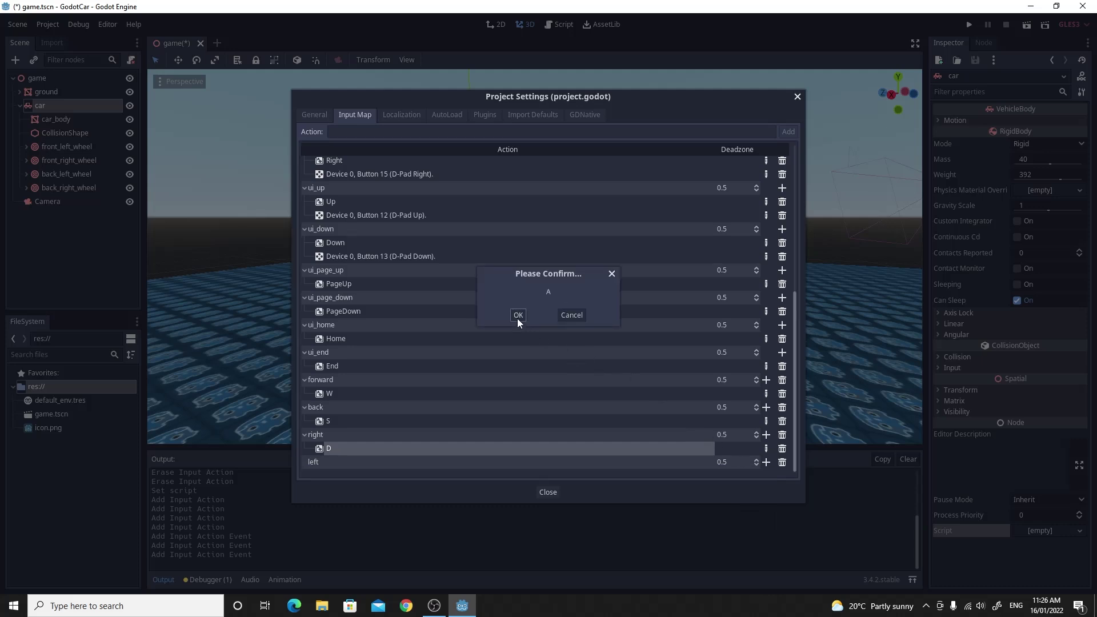
{"action": "left_click", "coordinate": [516, 316]}
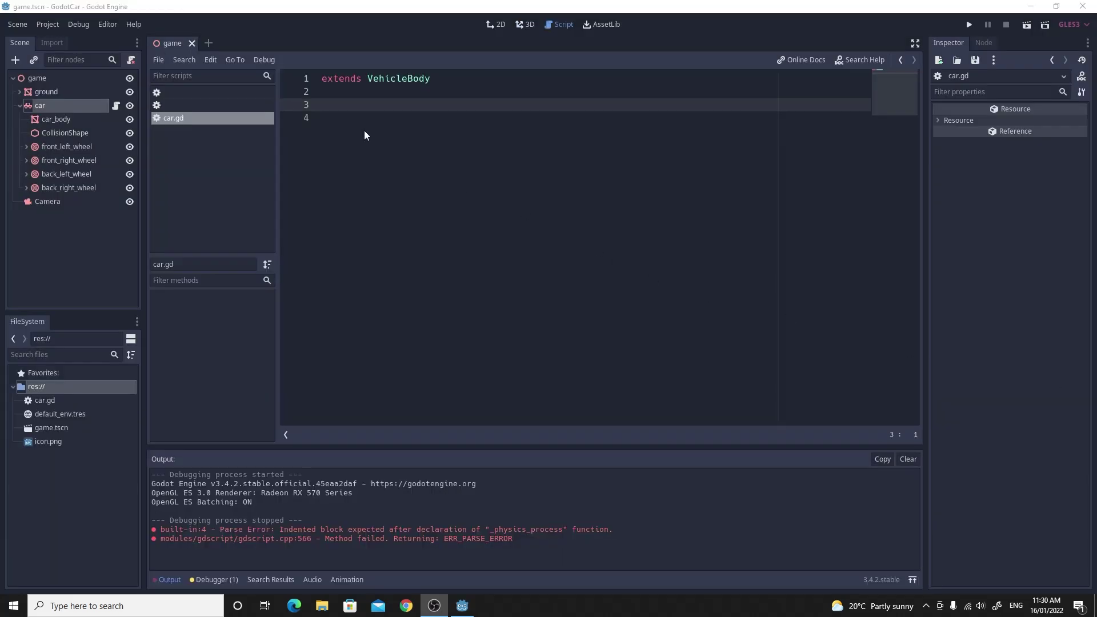
Add the function _physics_process(delta) on line 3 of car.gd.
{"action": "left_click", "coordinate": [332, 104]}
{"action": "type", "text": "func "}
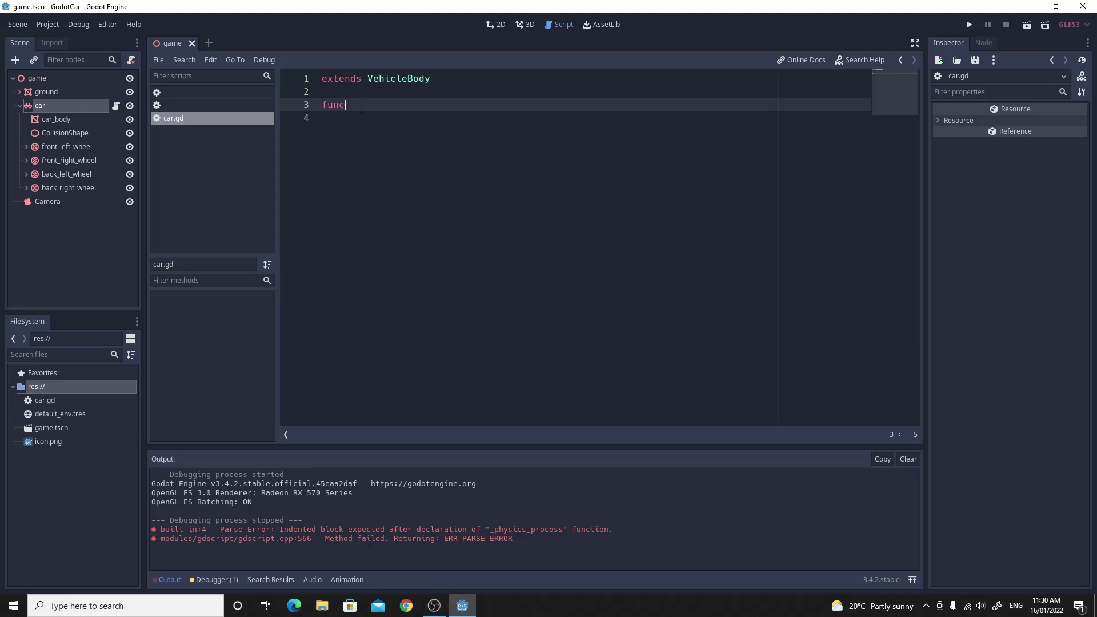
{"action": "type", "text": "_pht"}
{"action": "key", "text": "Return"}
{"action": "key", "text": "Return"}
Inside _physics_process, add the line steering = Input.get_axis("right","left") * 0.4.
{"action": "type", "text": "steering"}
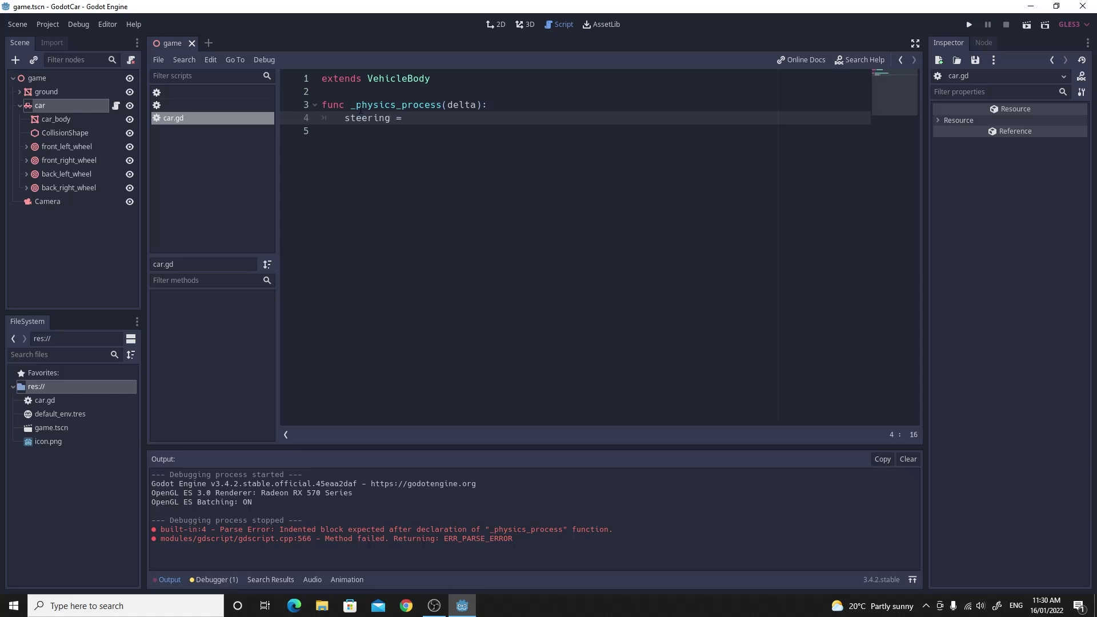
{"action": "type", "text": " = "}
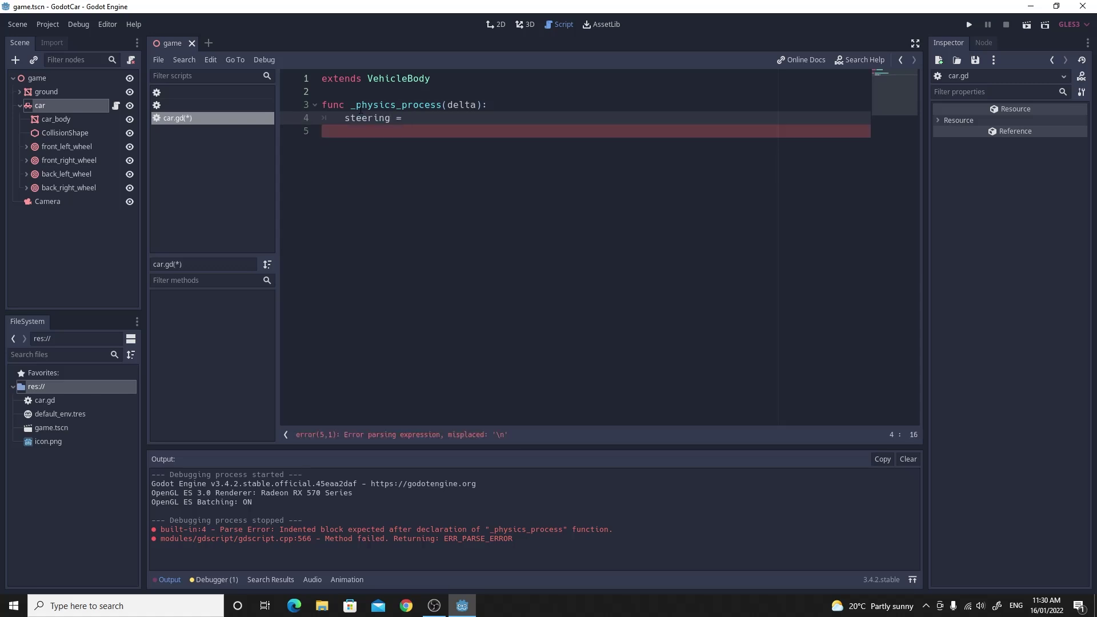
{"action": "type", "text": "Input.get"}
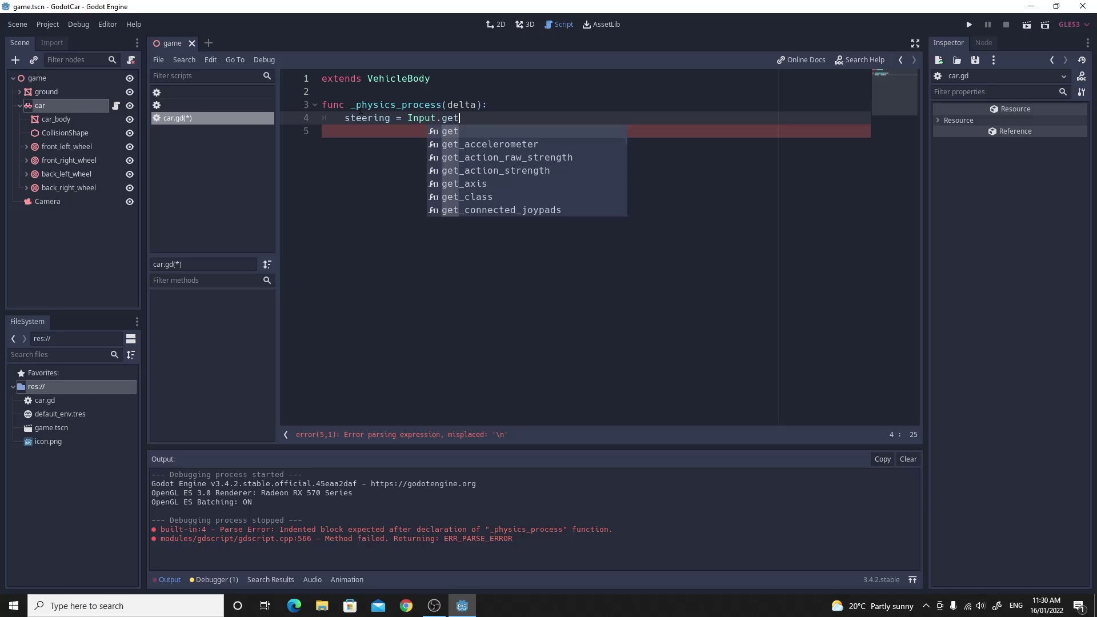
{"action": "key", "text": "Down"}
{"action": "key", "text": "Down"}
{"action": "key", "text": "Down"}
{"action": "key", "text": "Down"}
{"action": "key", "text": "Return"}
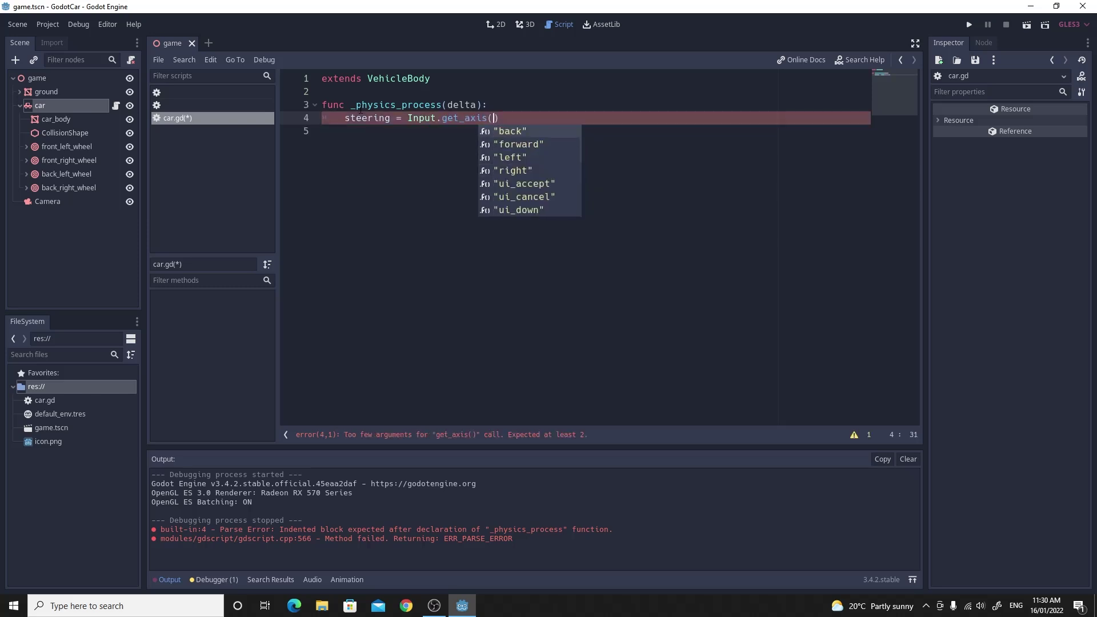
{"action": "type", "text": "\"right"}
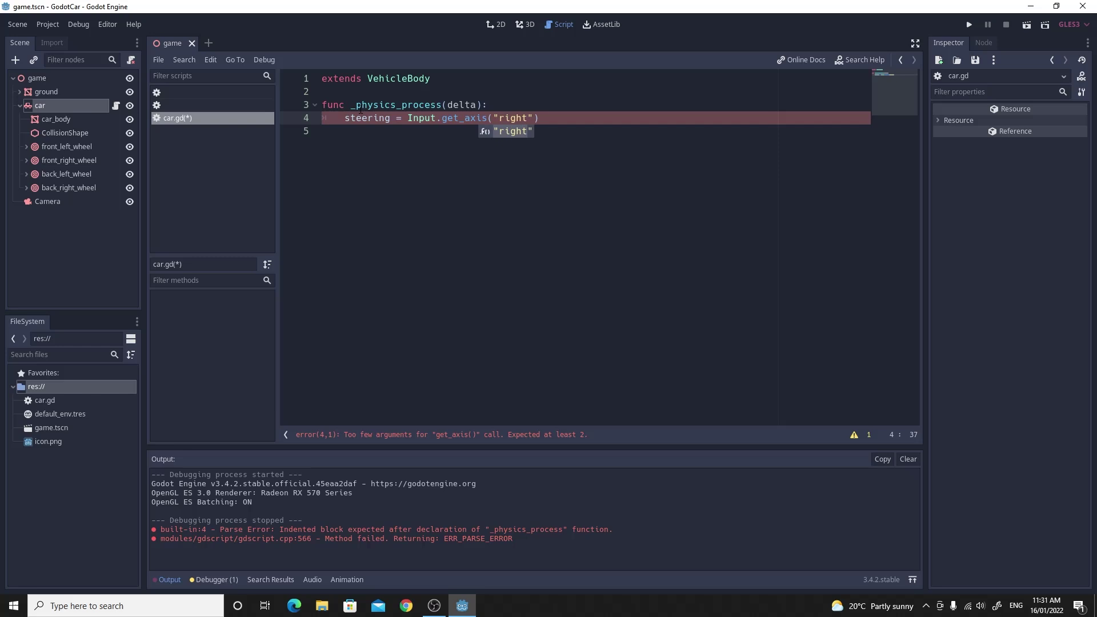
{"action": "type", "text": "\",\"le"}
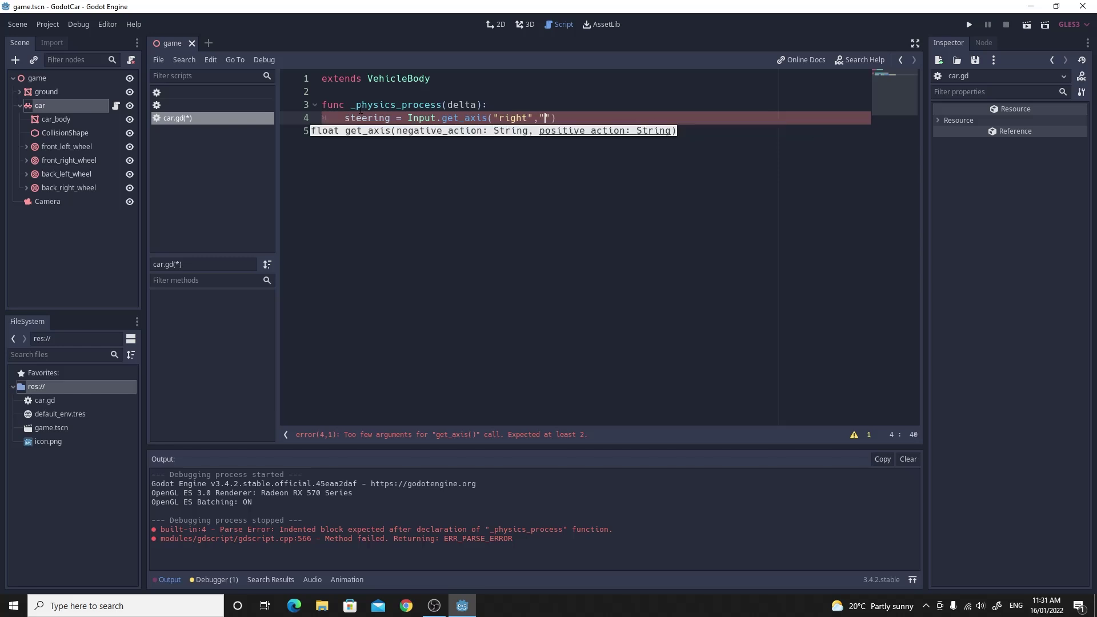
{"action": "type", "text": "ft\") "}
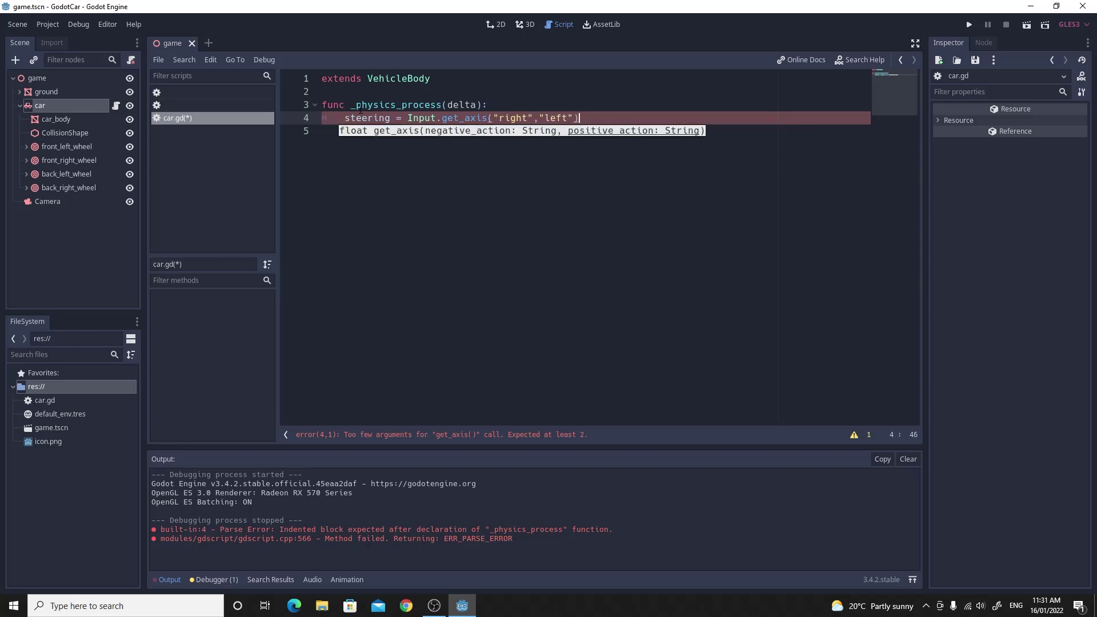
{"action": "type", "text": "* 0.4"}
{"action": "key", "text": "Return"}
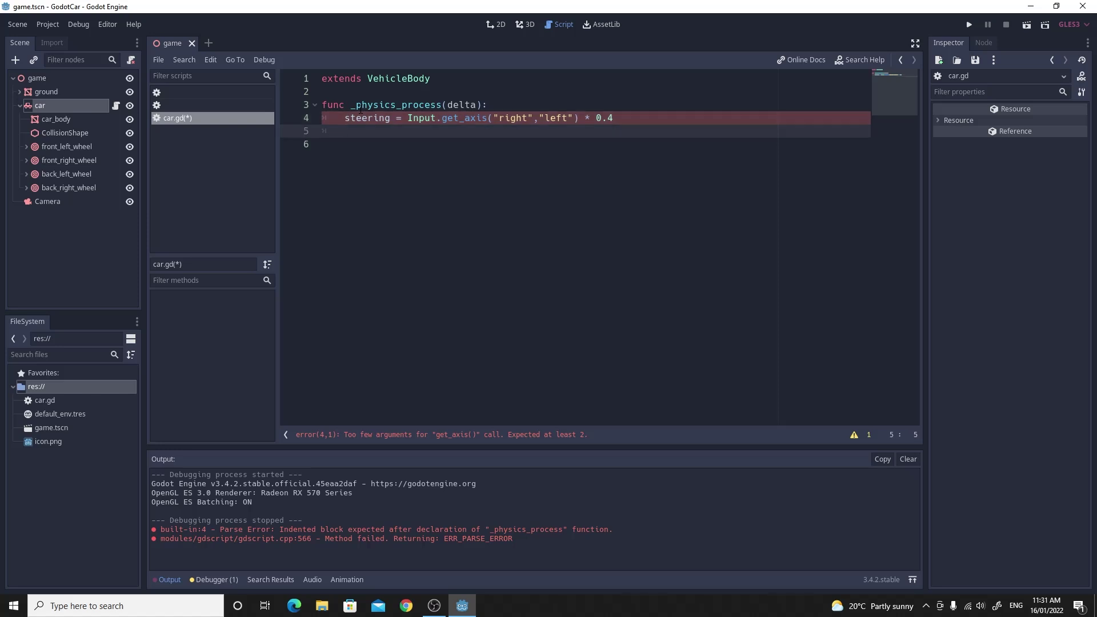
Add the line engine_force = Input.get_axis("back","forward") * 100 below the steering line and save the script.
{"action": "type", "text": "engin"}
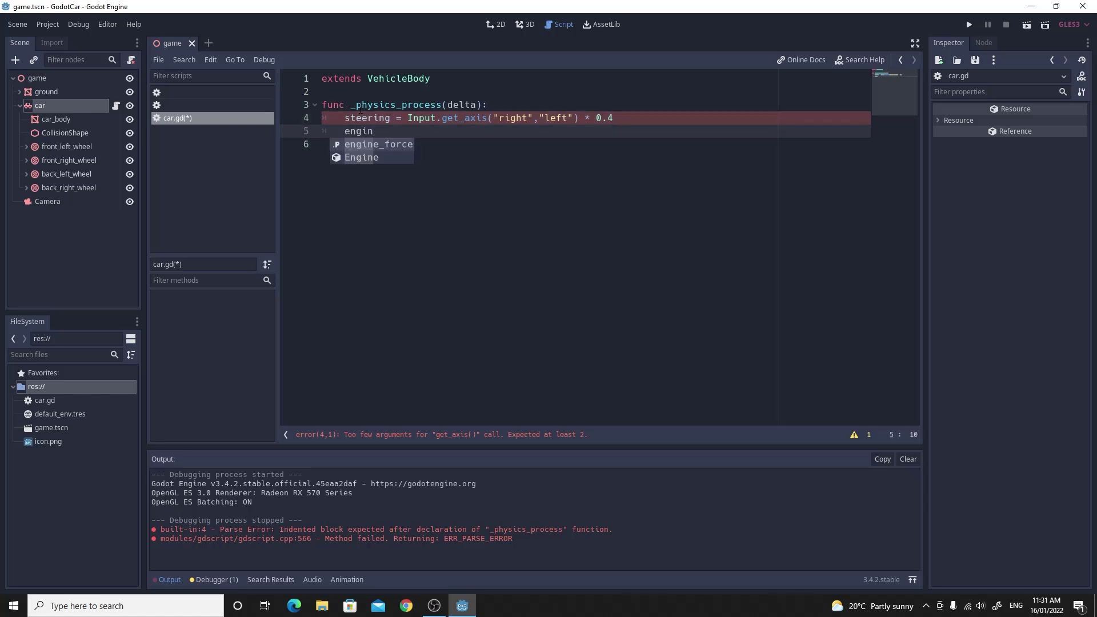
{"action": "type", "text": "e_force = Inpuit"}
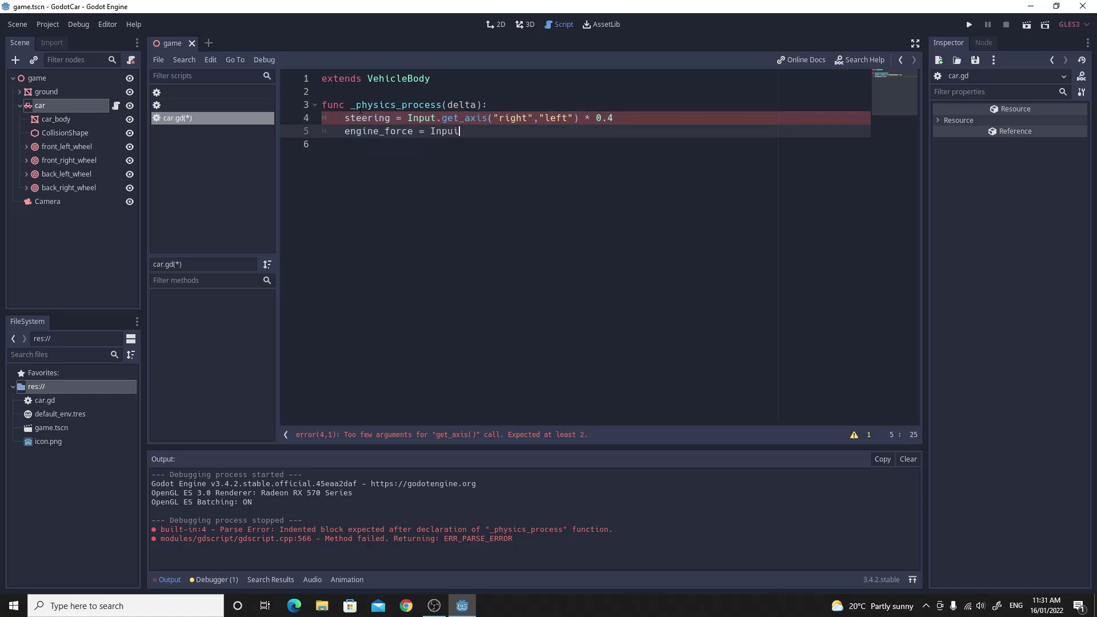
{"action": "key", "text": "BackSpace"}
{"action": "key", "text": "BackSpace"}
{"action": "type", "text": "t."}
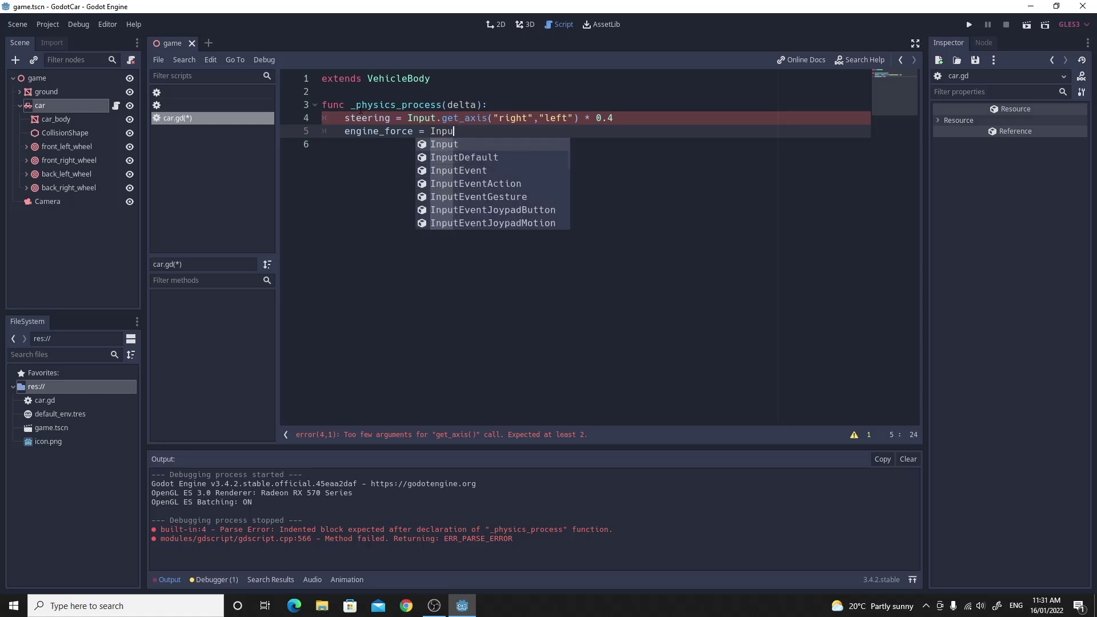
{"action": "type", "text": "get"}
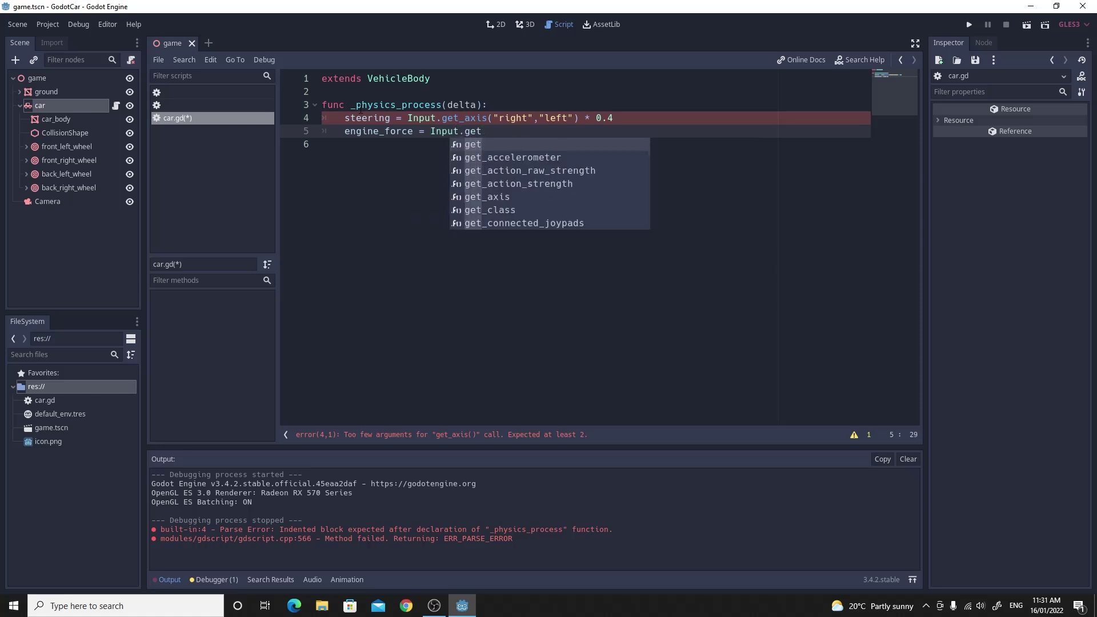
{"action": "type", "text": "_ax"}
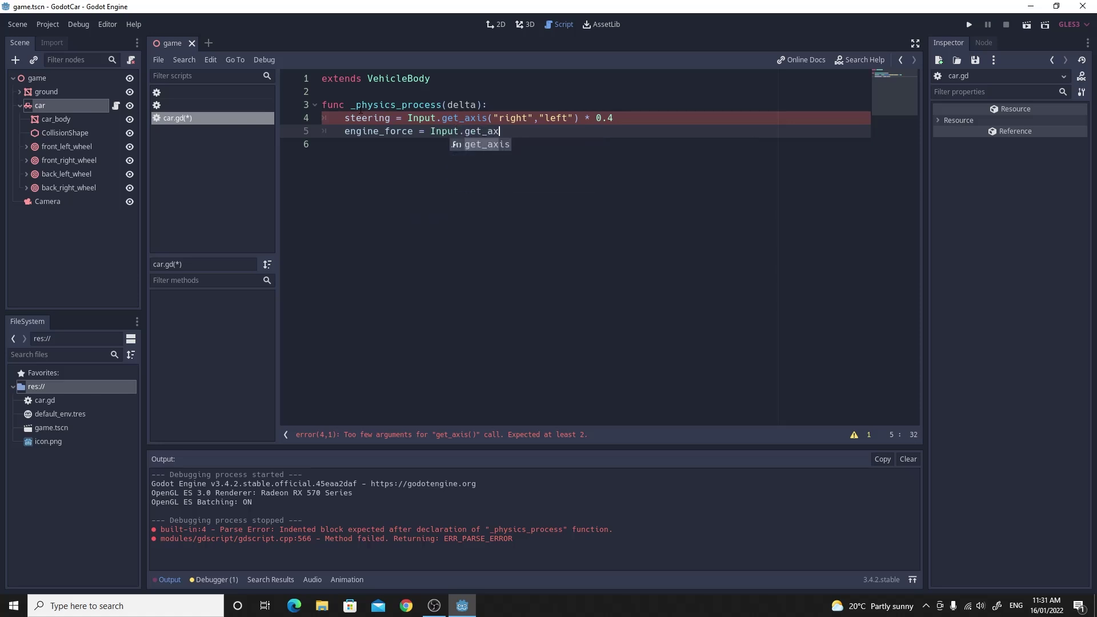
{"action": "key", "text": "Return"}
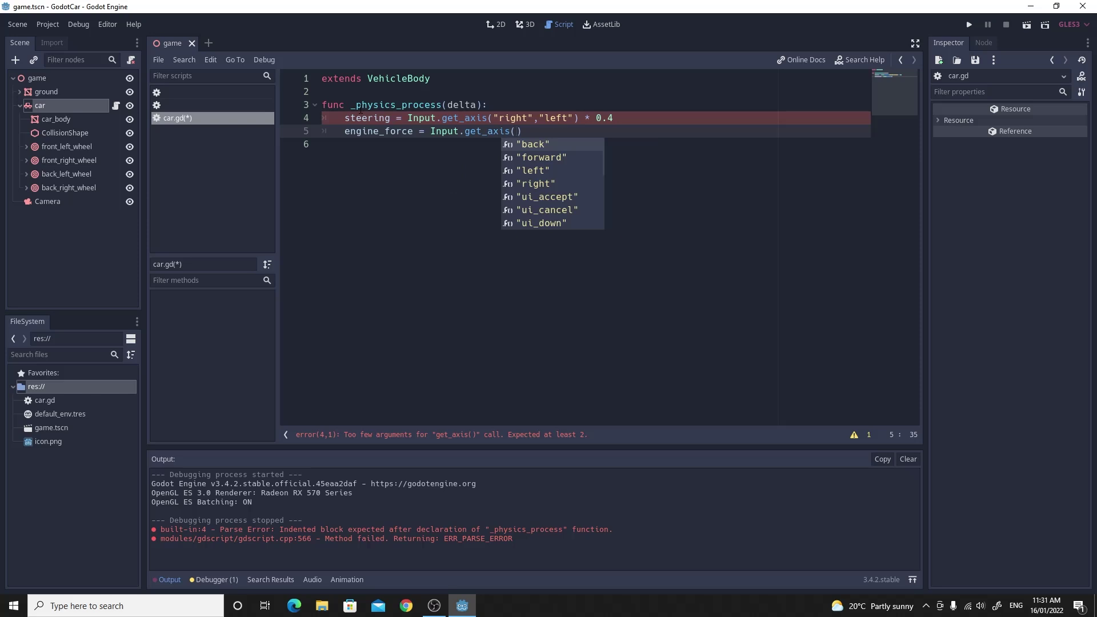
{"action": "key", "text": "Return"}
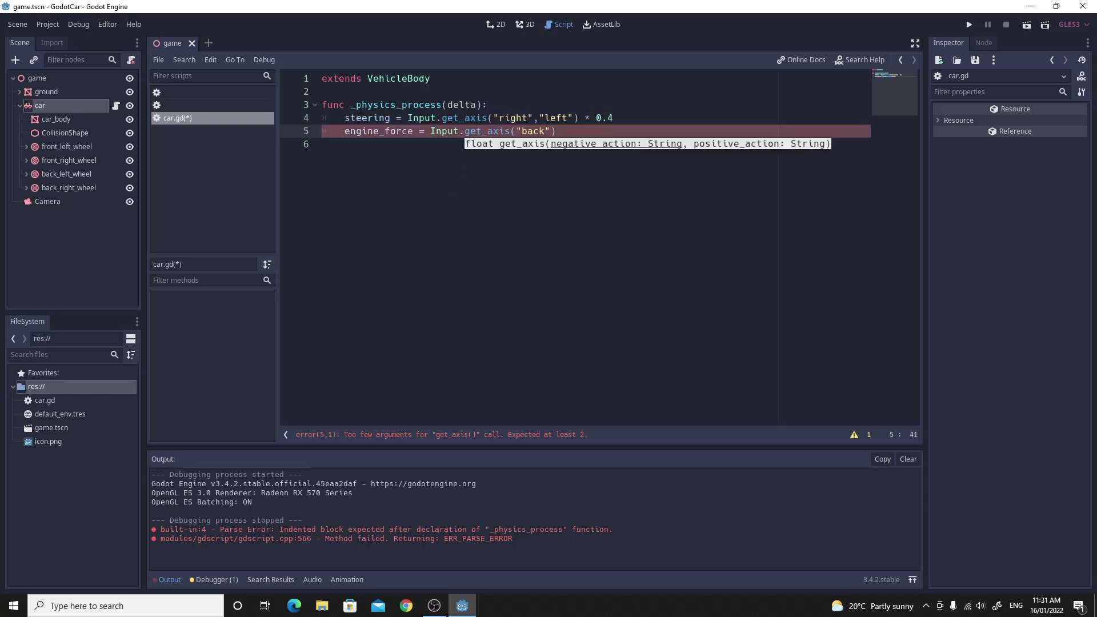
{"action": "type", "text": ","}
{"action": "type", "text": "\"forward"}
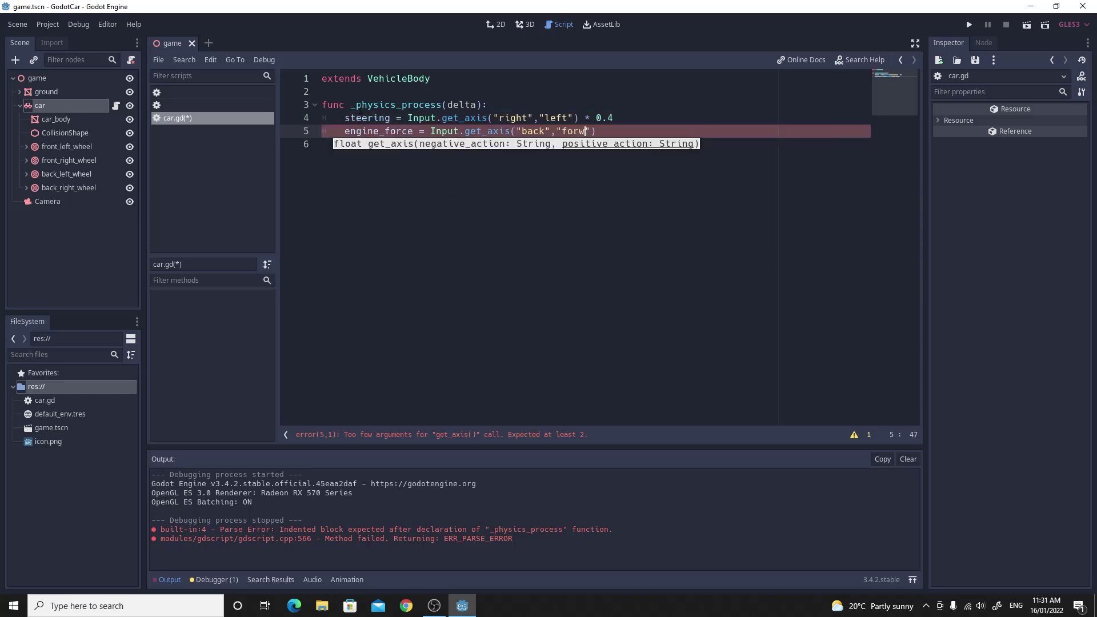
{"action": "type", "text": "\") * 1"}
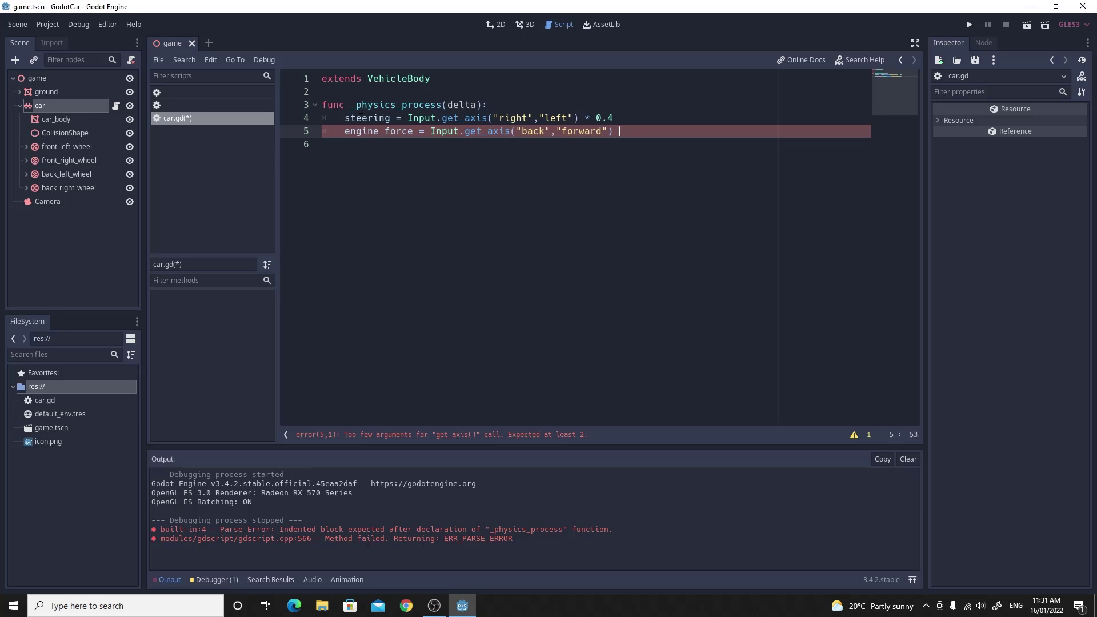
{"action": "type", "text": "00"}
{"action": "key", "text": "ctrl+s"}
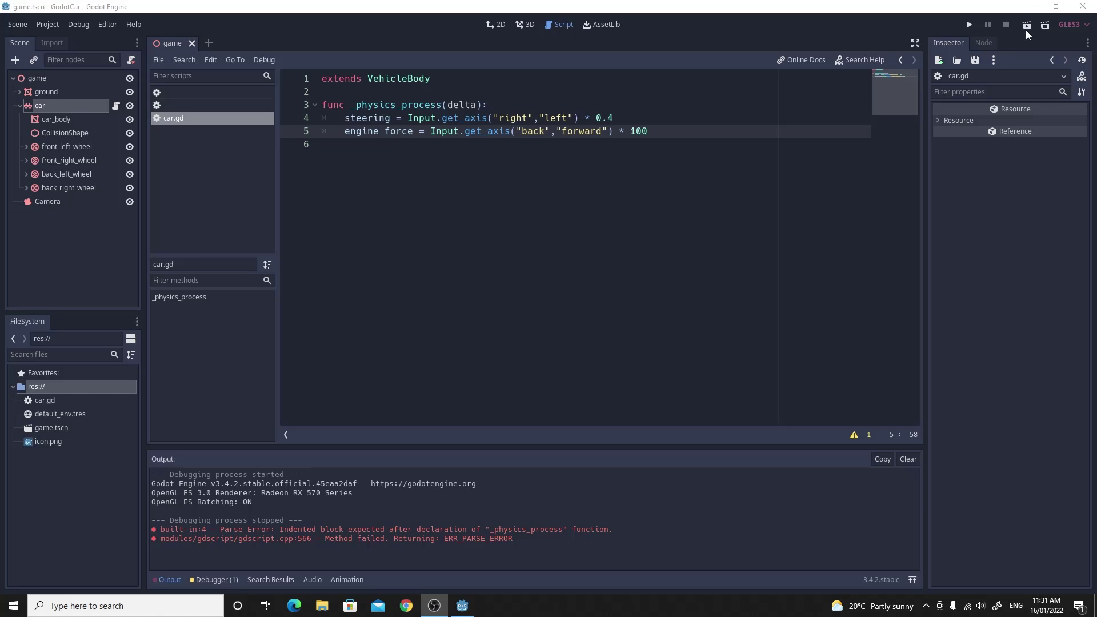
Run the current scene and test-drive the car forward, backward, left and right.
{"action": "left_click", "coordinate": [1027, 26]}
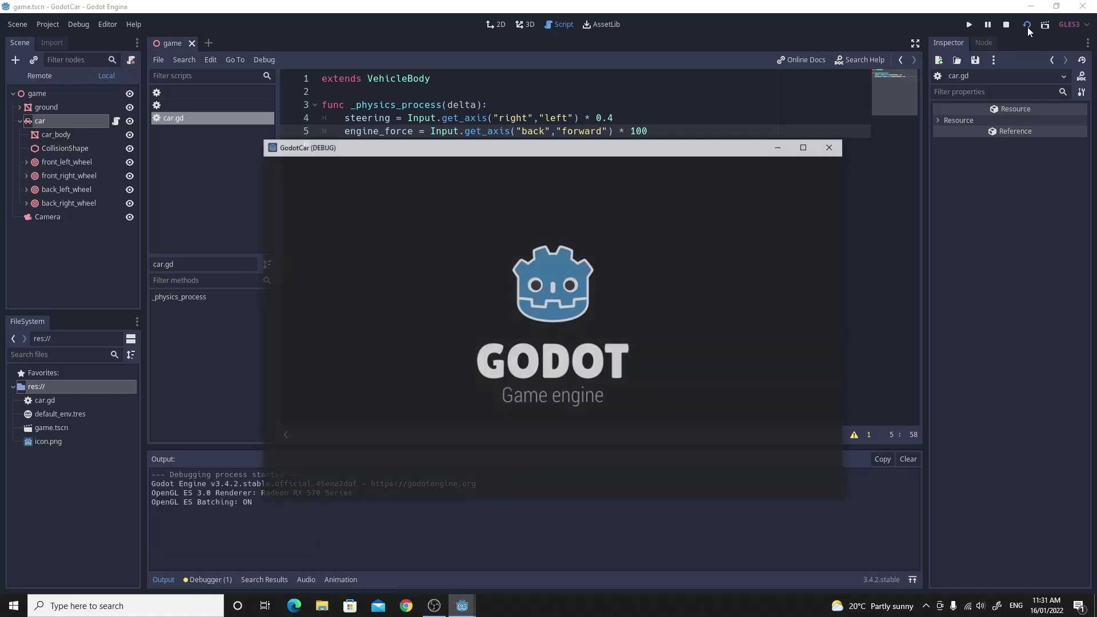
{"action": "key", "text": "w"}
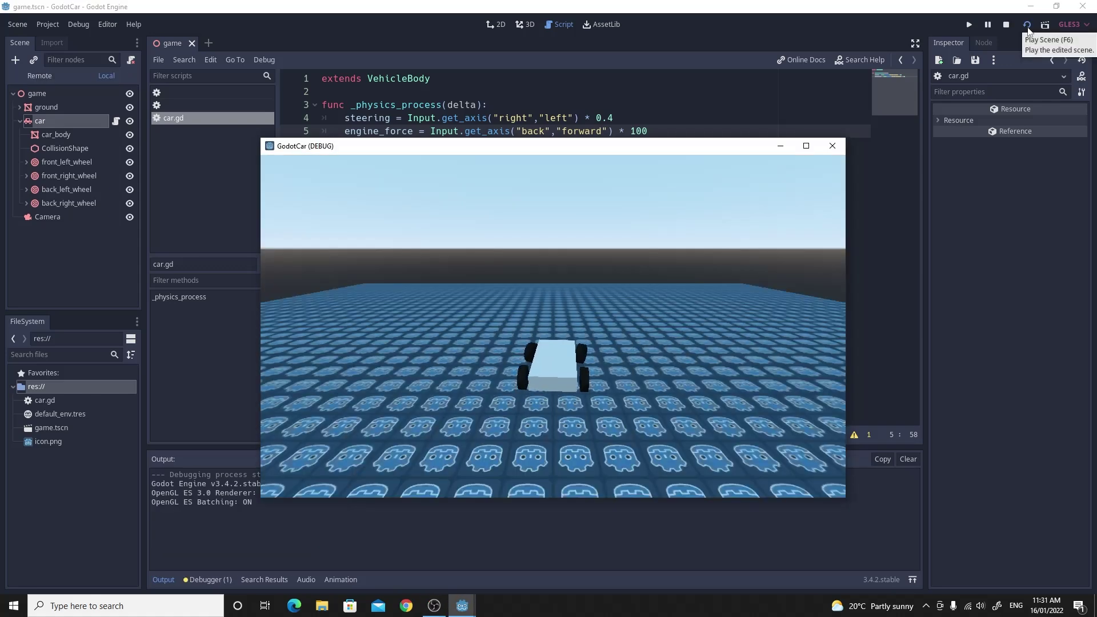
{"action": "key", "text": "d"}
{"action": "key", "text": "a"}
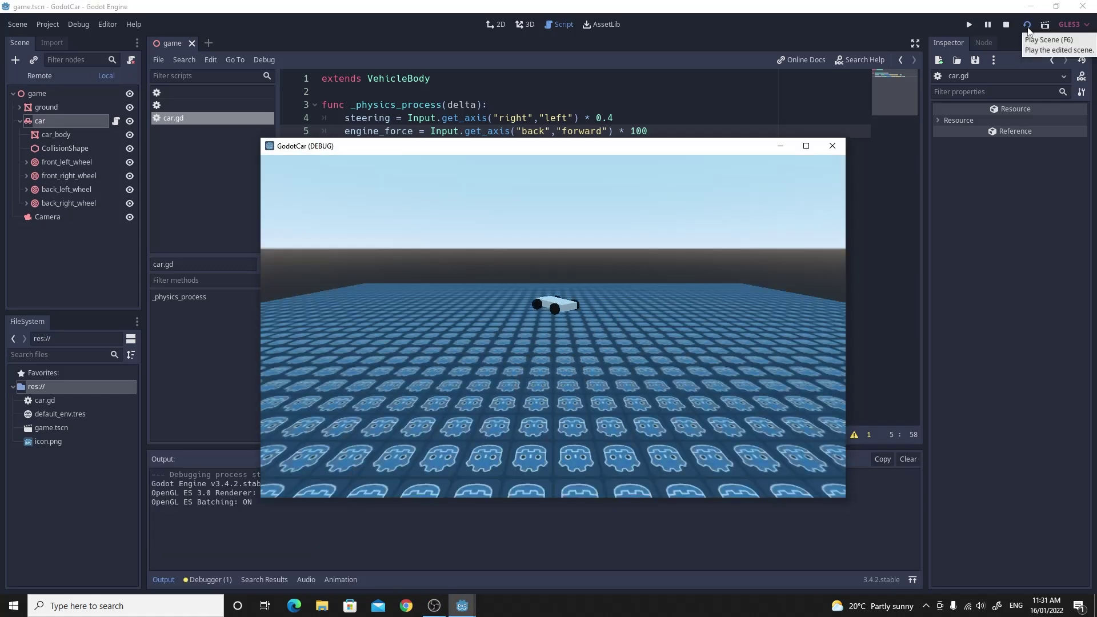
{"action": "key", "text": "Left"}
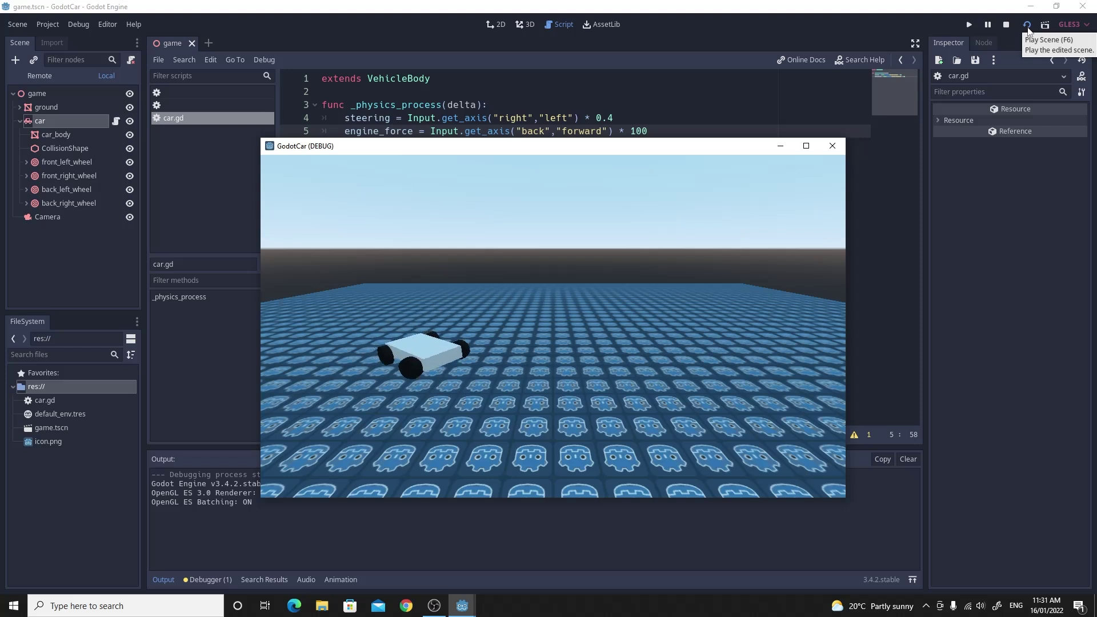
{"action": "key", "text": "d"}
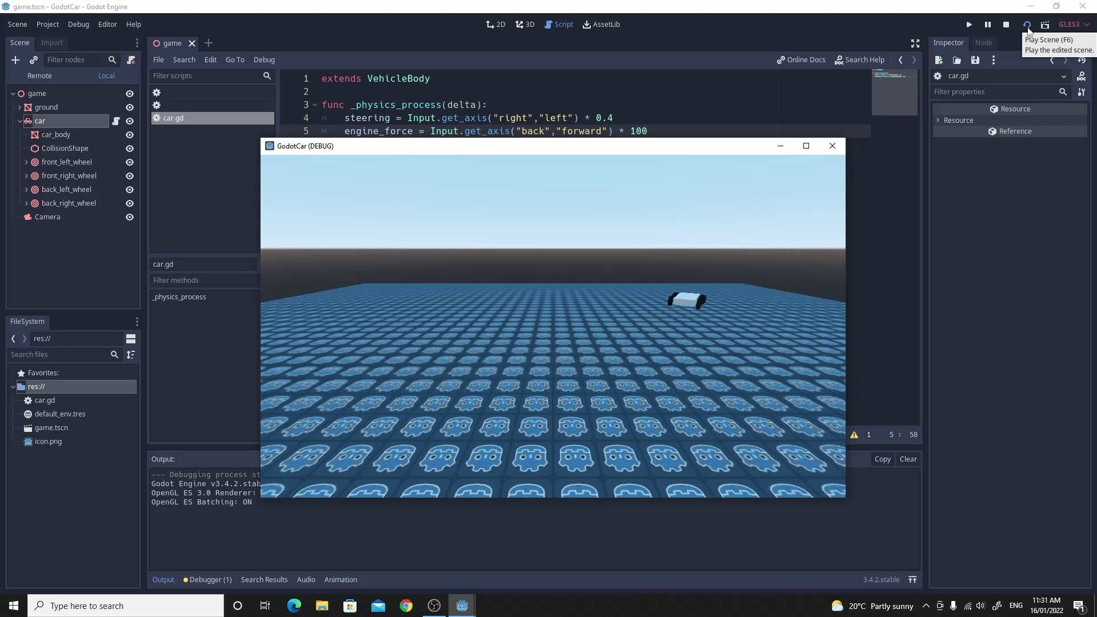
{"action": "key", "text": "a"}
{"action": "key", "text": "d"}
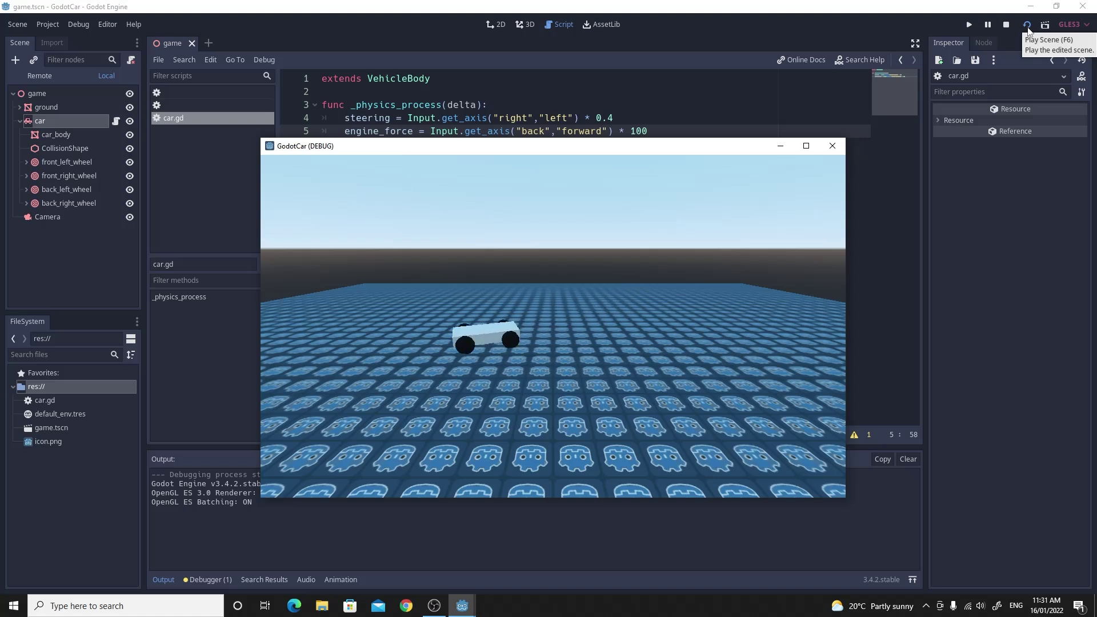
{"action": "key", "text": "a"}
{"action": "key", "text": "s"}
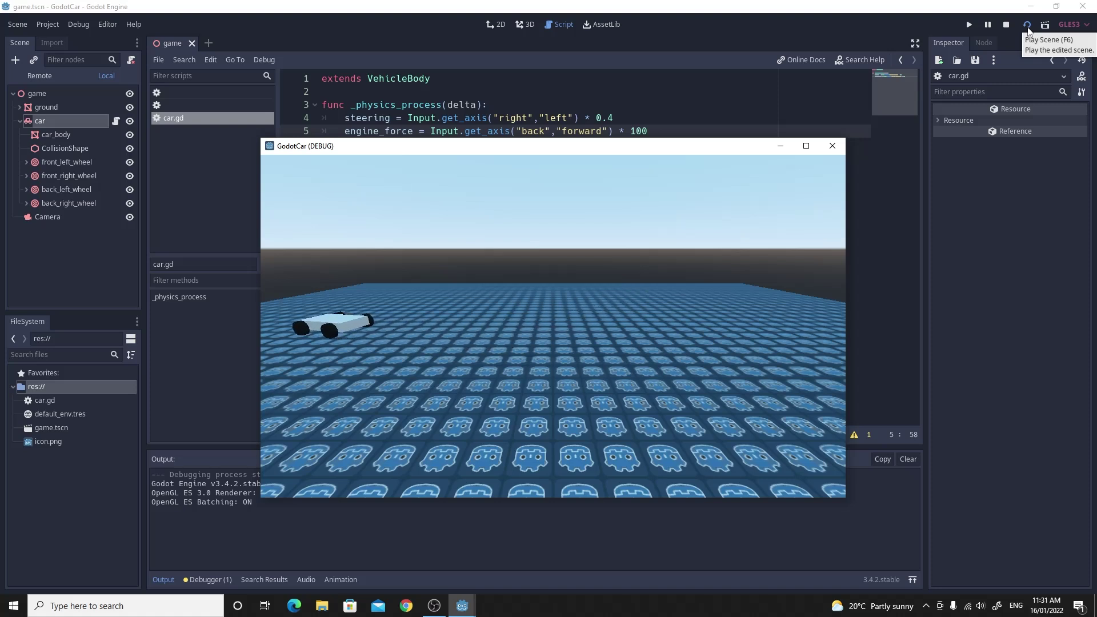
{"action": "key", "text": "a"}
{"action": "key", "text": "d"}
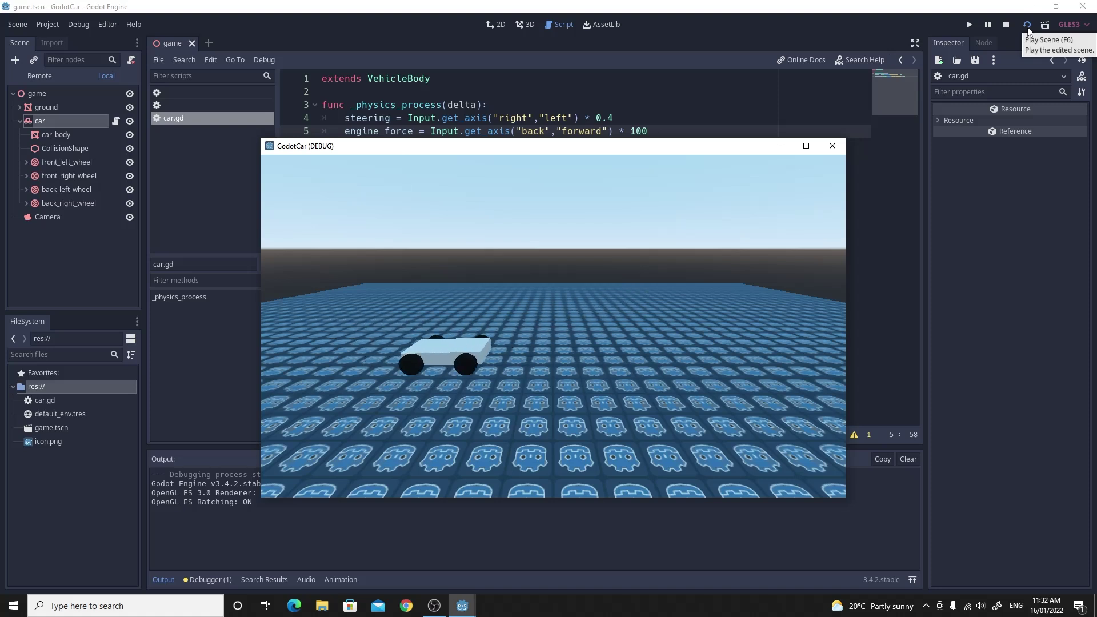
{"action": "key", "text": "Left"}
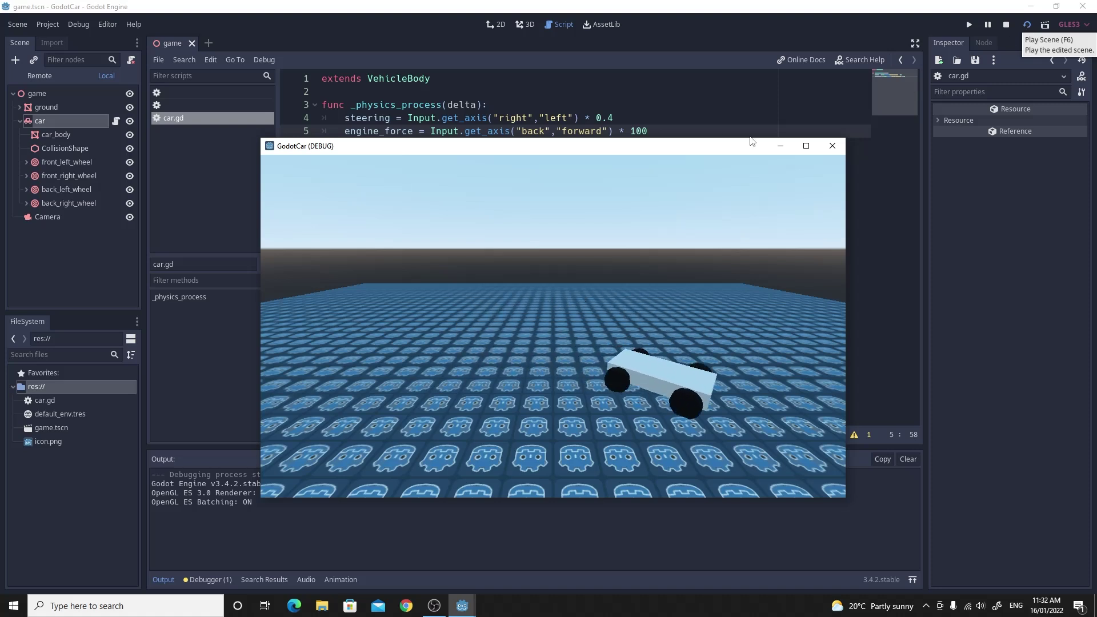
{"action": "key", "text": "s"}
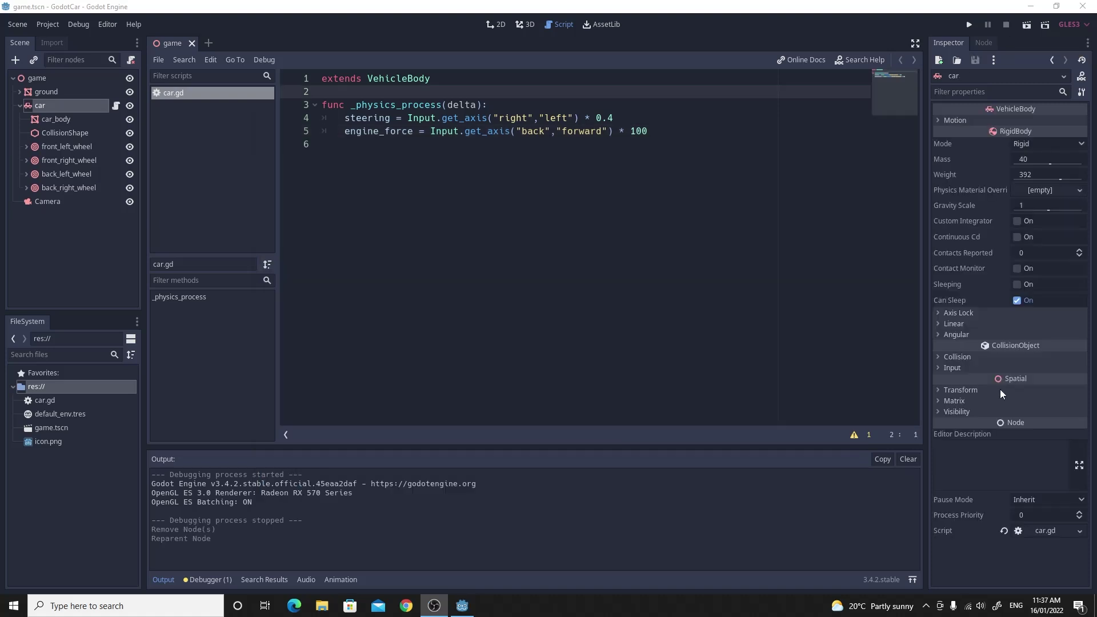
Open a lerp( call around the steering line's Input.get_axis expression, with steering as its first argument.
{"action": "left_click", "coordinate": [418, 118]}
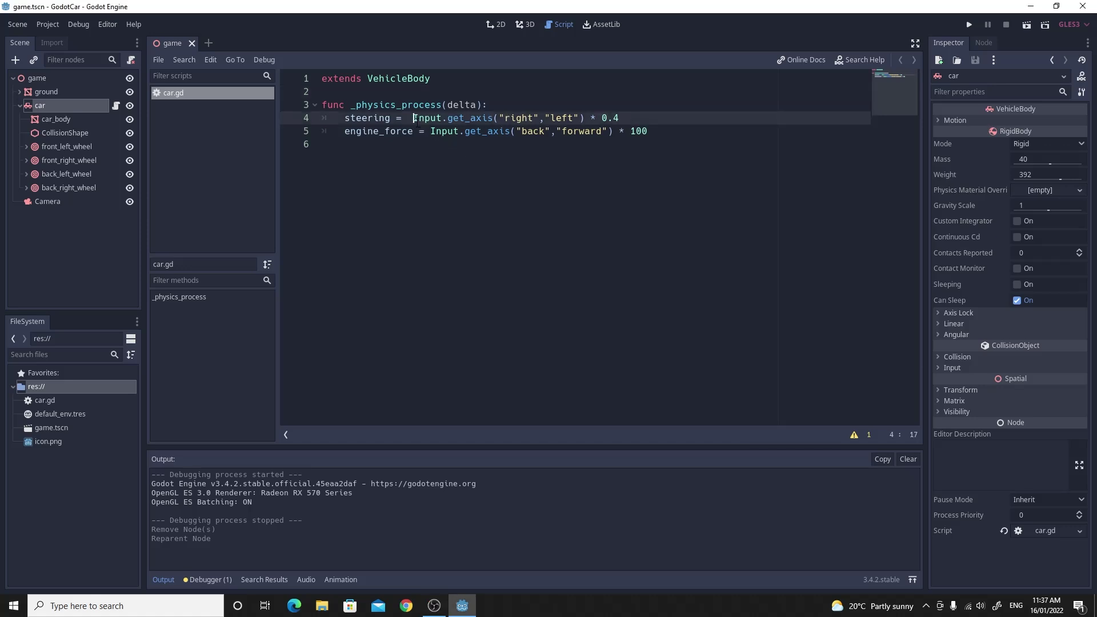
{"action": "type", "text": "lerp"}
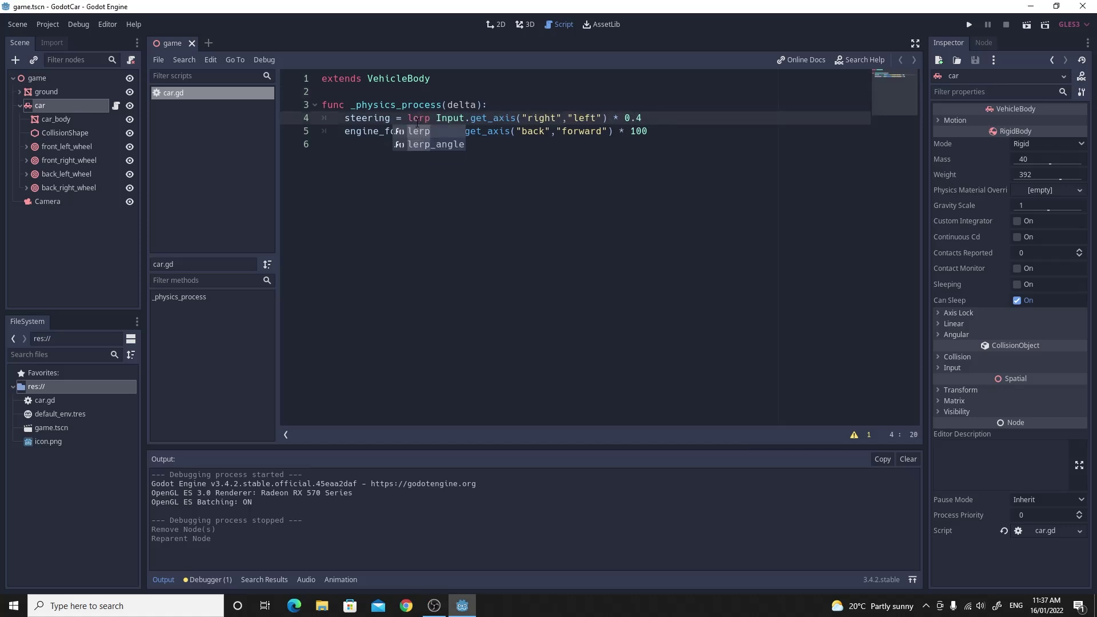
{"action": "type", "text": "(ste"}
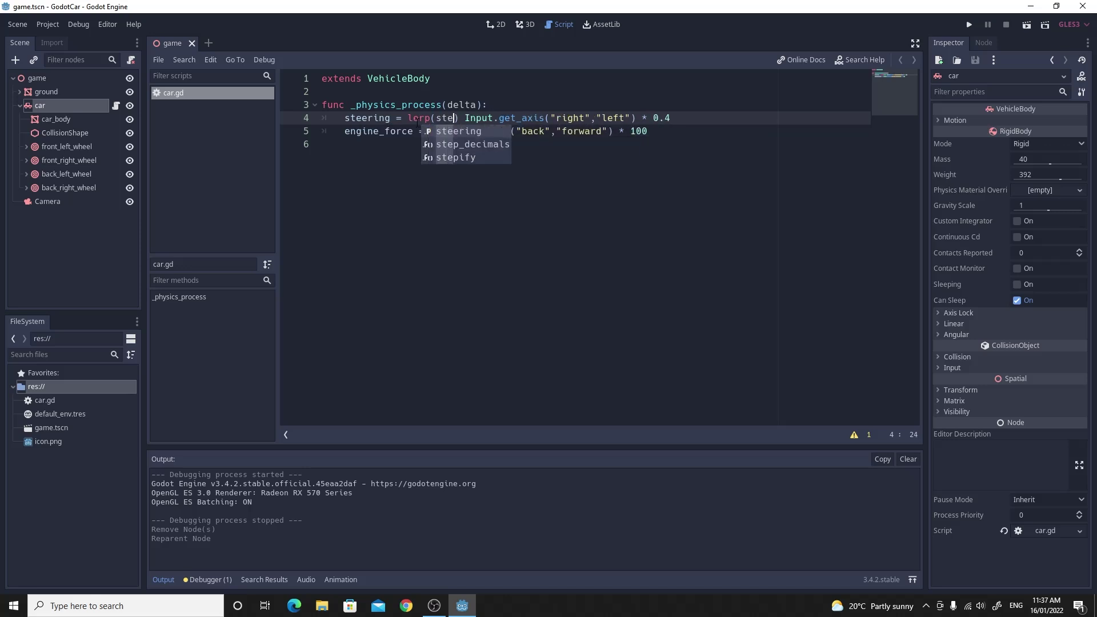
{"action": "type", "text": "ering"}
{"action": "key", "text": "Delete"}
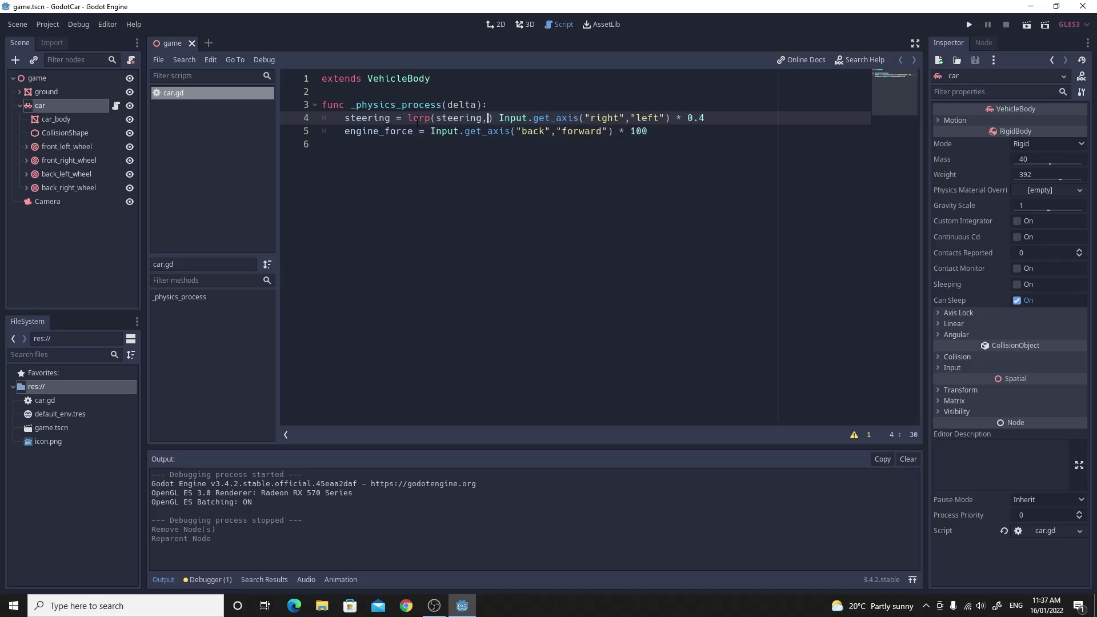
{"action": "type", "text": ","}
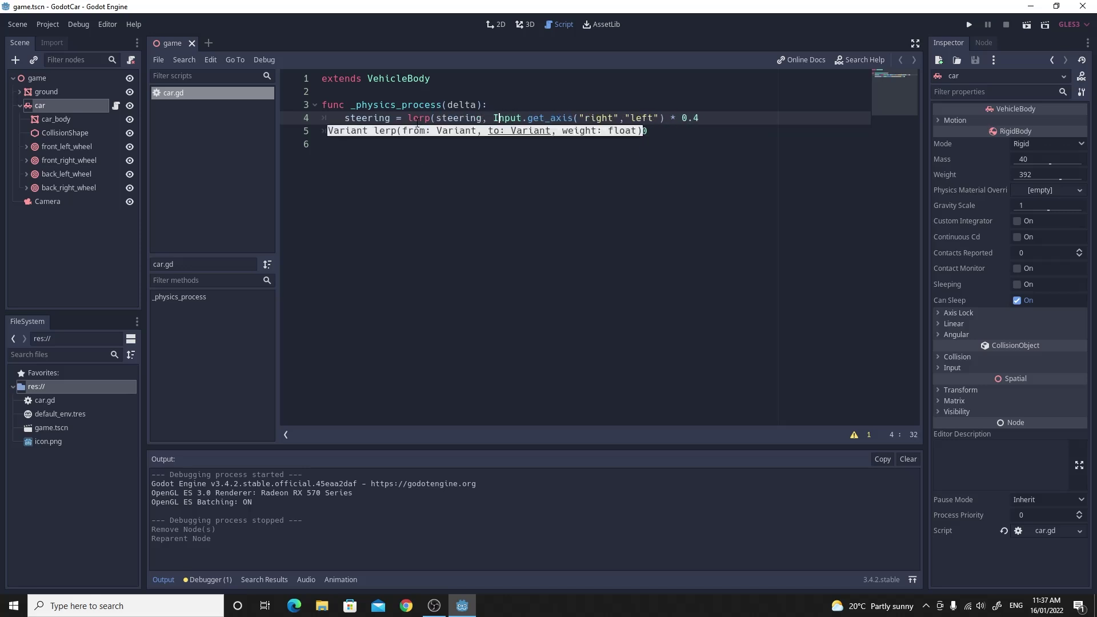
{"action": "key", "text": "Right"}
{"action": "key", "text": "Right"}
{"action": "key", "text": "Right"}
{"action": "key", "text": "Right"}
{"action": "key", "text": "Right"}
{"action": "key", "text": "Right"}
{"action": "key", "text": "Right"}
{"action": "key", "text": "Right"}
{"action": "key", "text": "Right"}
{"action": "key", "text": "Right"}
{"action": "key", "text": "Right"}
{"action": "key", "text": "Right"}
{"action": "key", "text": "Right"}
{"action": "key", "text": "Right"}
{"action": "key", "text": "Right"}
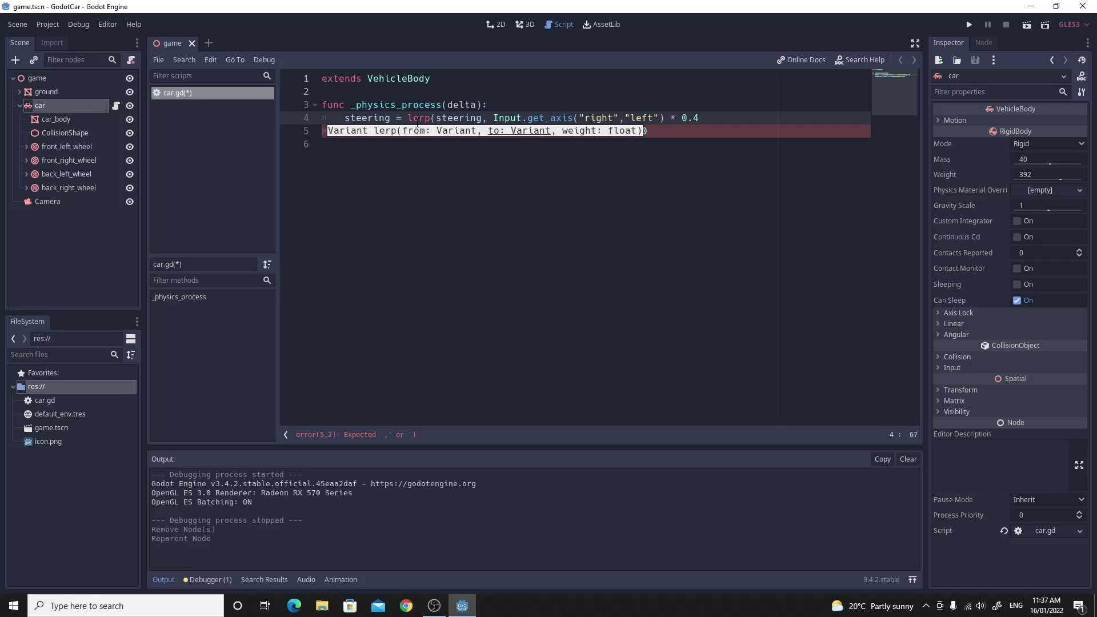
Close the steering line's lerp call with the weight argument 5 * delta and save the script.
{"action": "type", "text": ","}
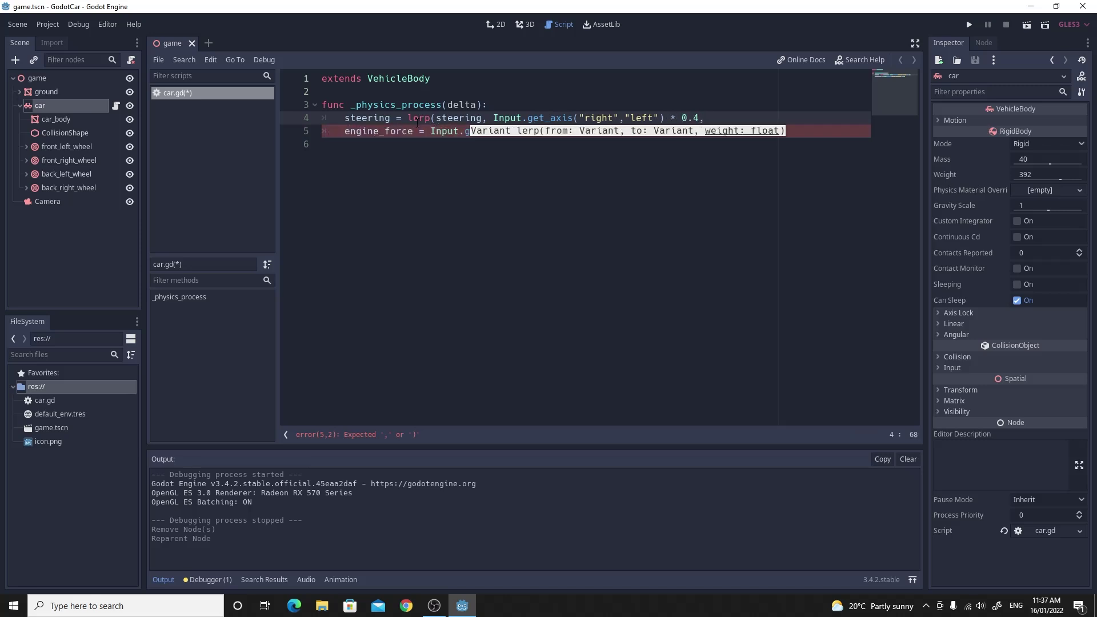
{"action": "type", "text": " 5"}
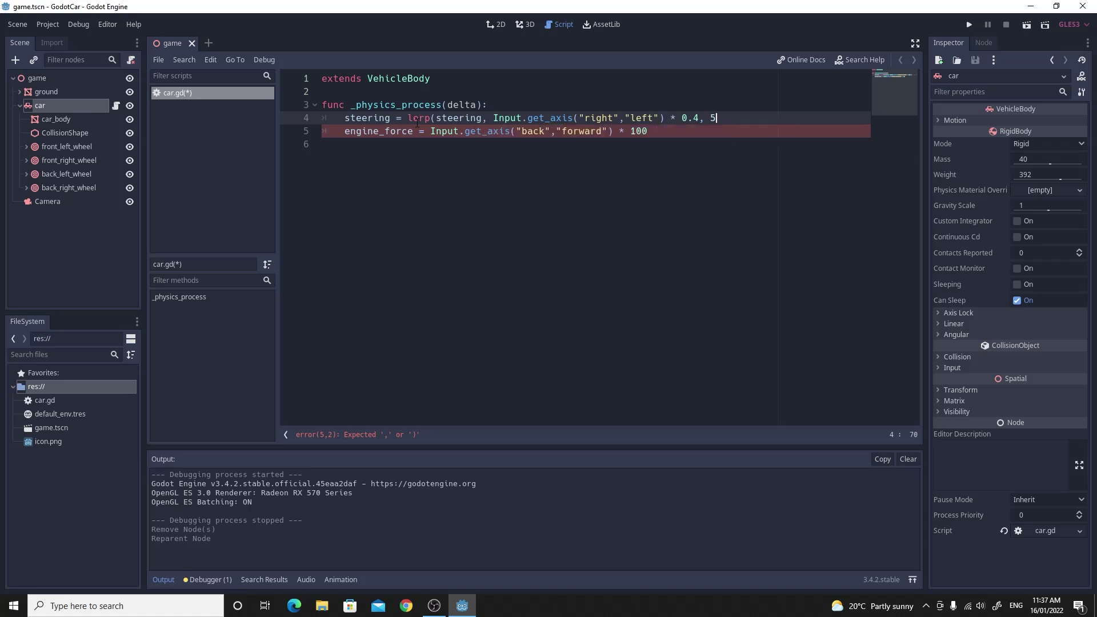
{"action": "type", "text": " * d"}
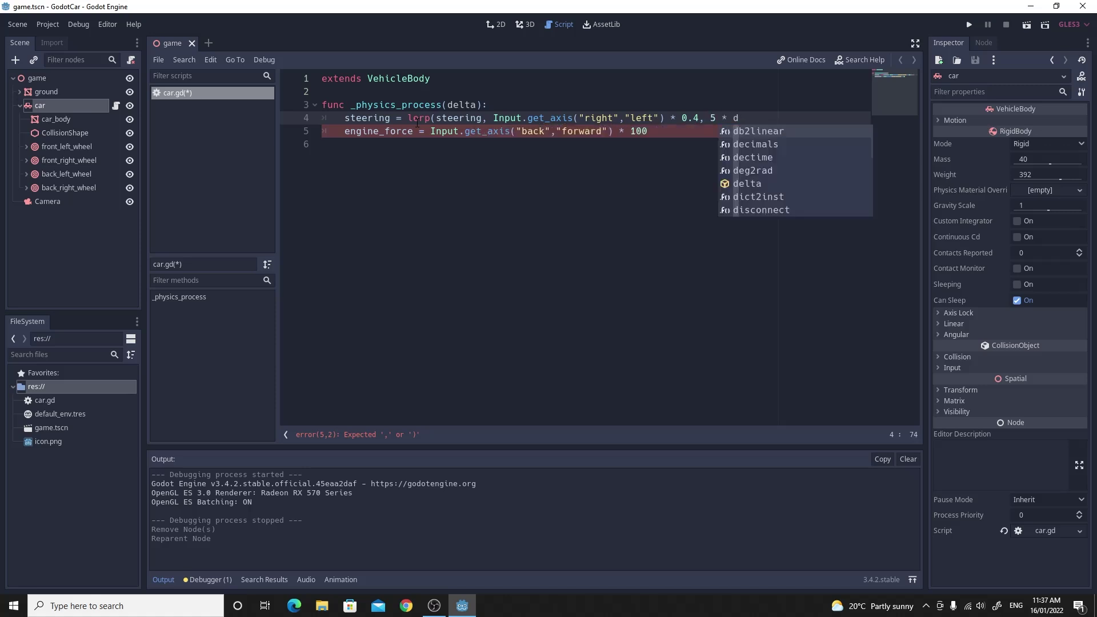
{"action": "type", "text": "elta"}
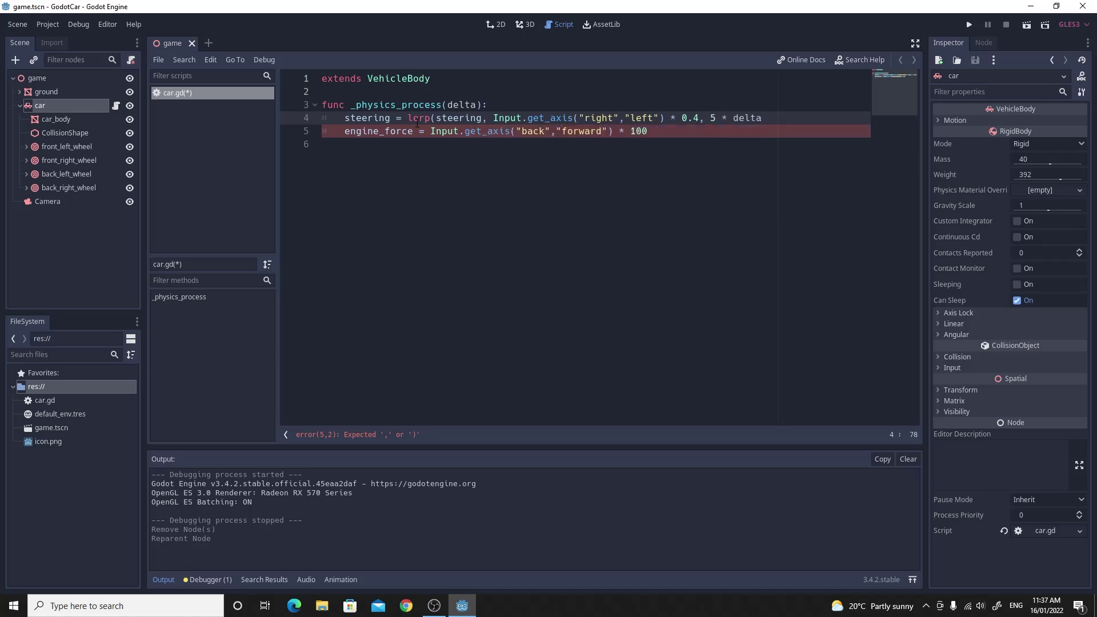
{"action": "type", "text": ")"}
{"action": "key", "text": "ctrl+s"}
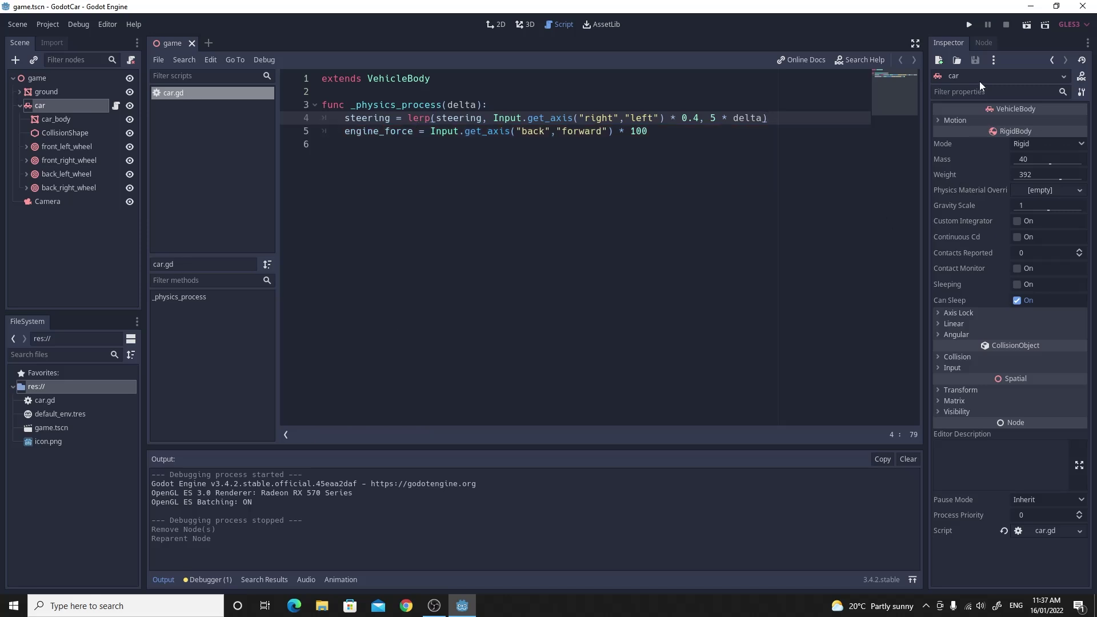
Run the current scene and test-drive the car forward while steering left and right.
{"action": "left_click", "coordinate": [1028, 25]}
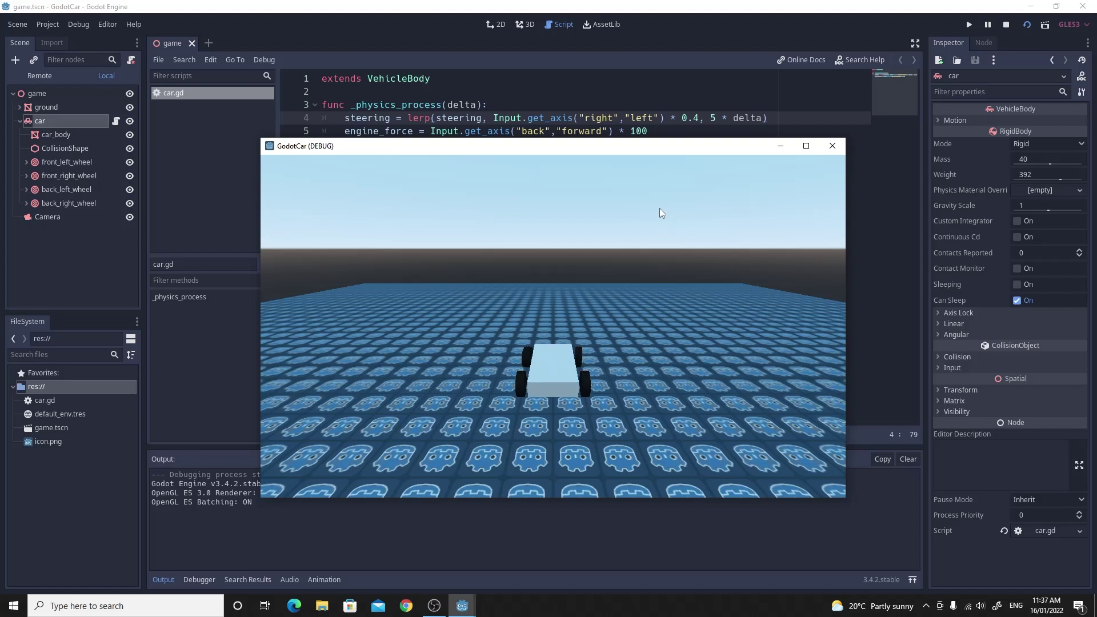
{"action": "key", "text": "a"}
{"action": "key", "text": "w"}
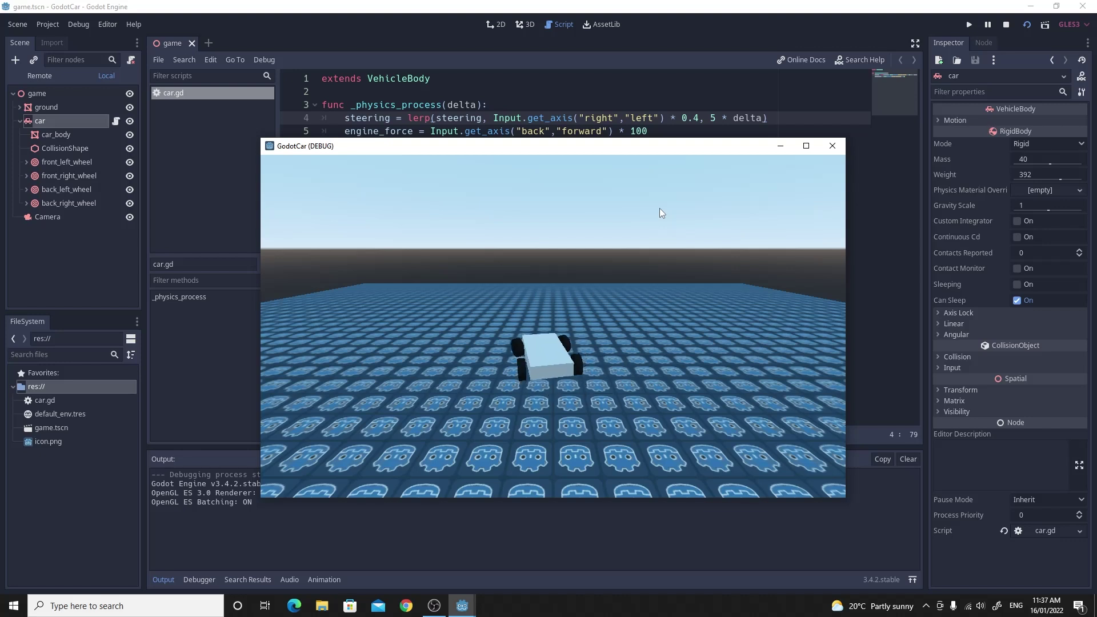
{"action": "key", "text": "d"}
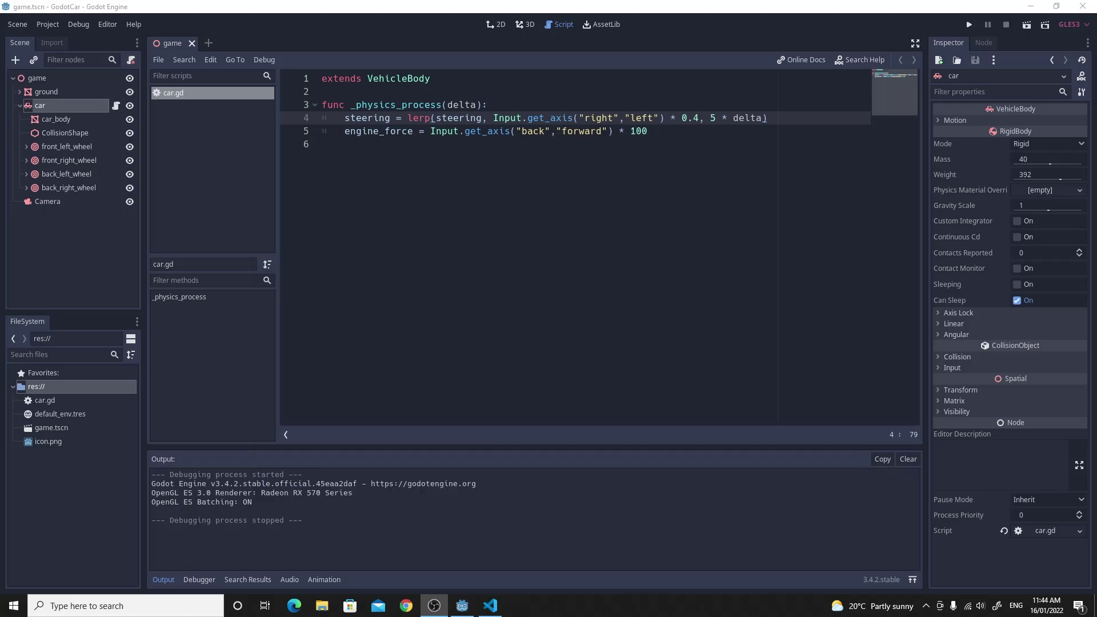
Declare the variable max_rpm = 500 above the _physics_process function in car.gd.
{"action": "left_click", "coordinate": [362, 90]}
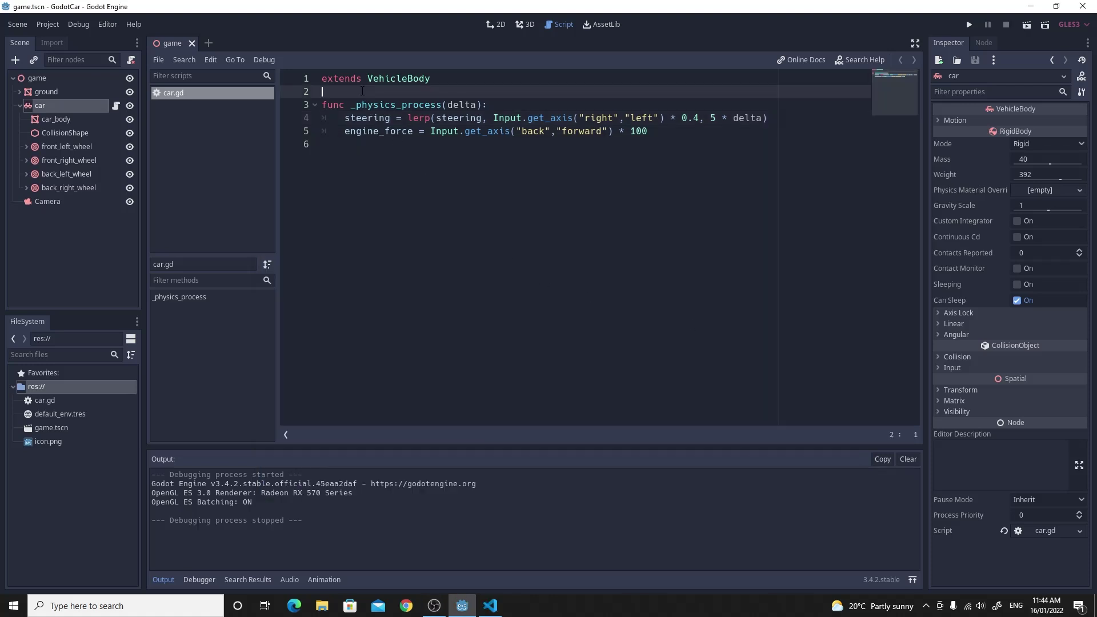
{"action": "key", "text": "Return"}
{"action": "key", "text": "Return"}
{"action": "key", "text": "Up"}
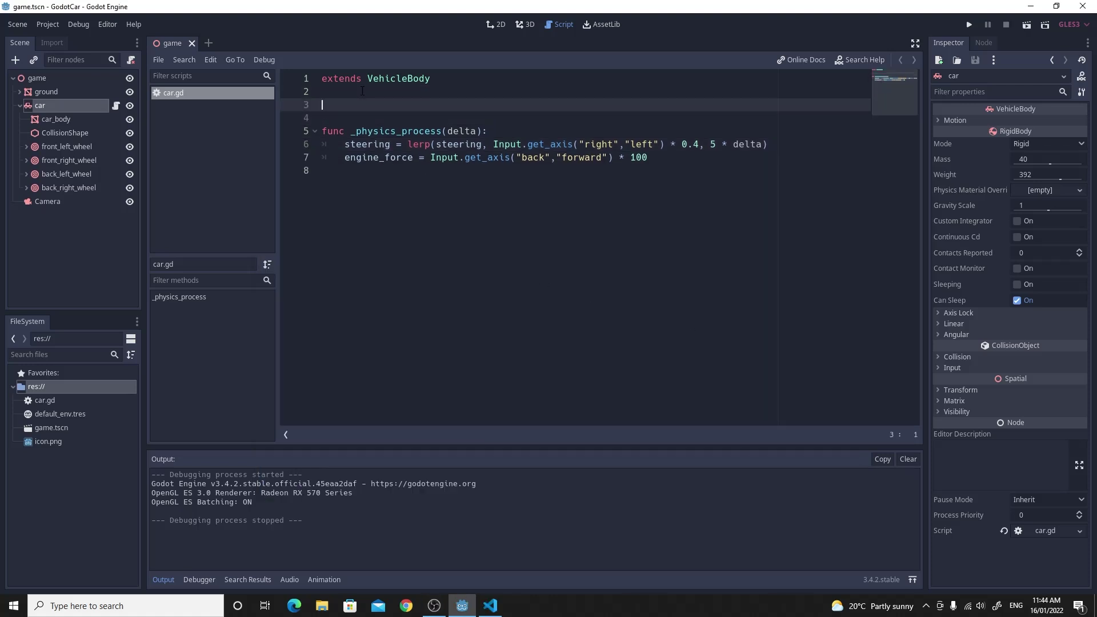
{"action": "type", "text": "var max_rpm = 500"}
{"action": "key", "text": "Return"}
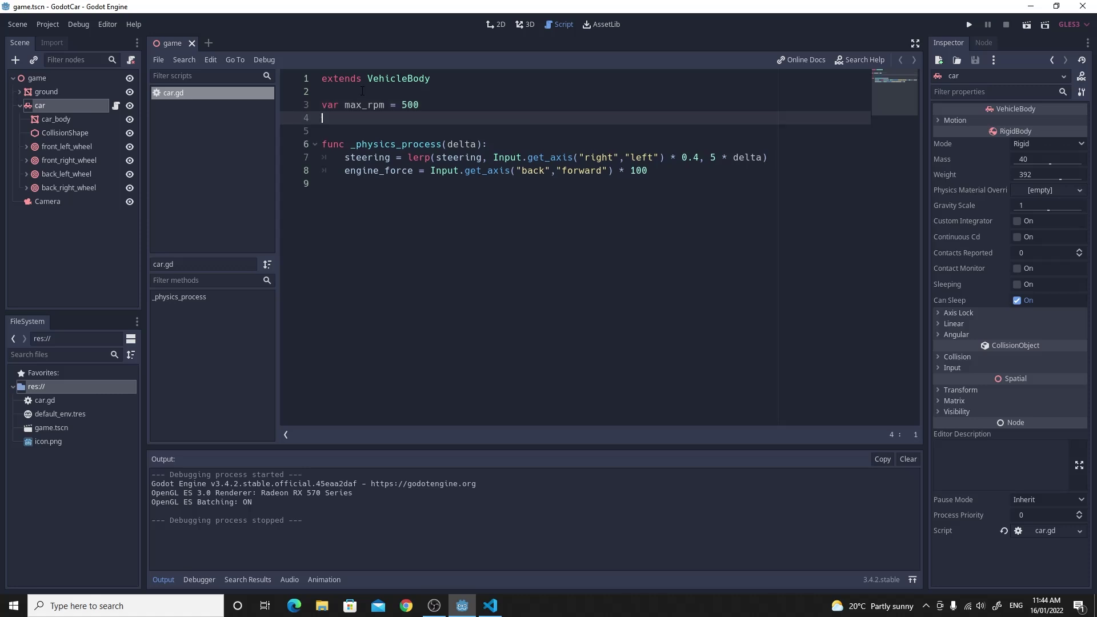
Declare the variable max_torque = 200 directly below max_rpm.
{"action": "type", "text": "var max_torque = 200"}
Replace engine_force with var acceleration as the assignment target of the back/forward input line.
{"action": "left_click", "coordinate": [654, 174]}
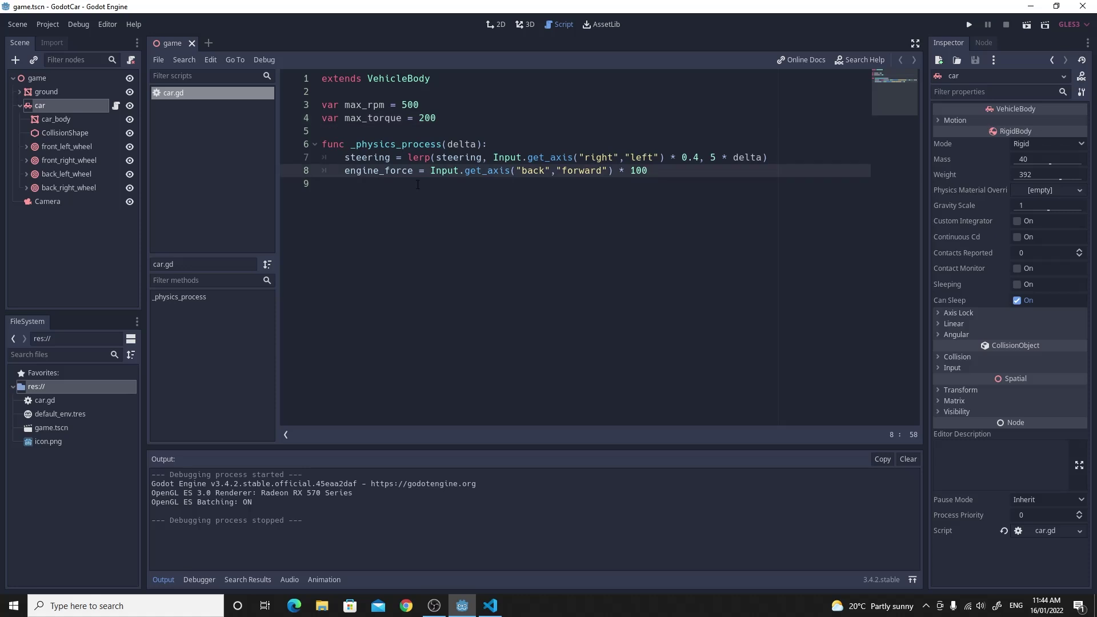
{"action": "left_click_drag", "start_coordinate": [413, 171], "coordinate": [345, 175]}
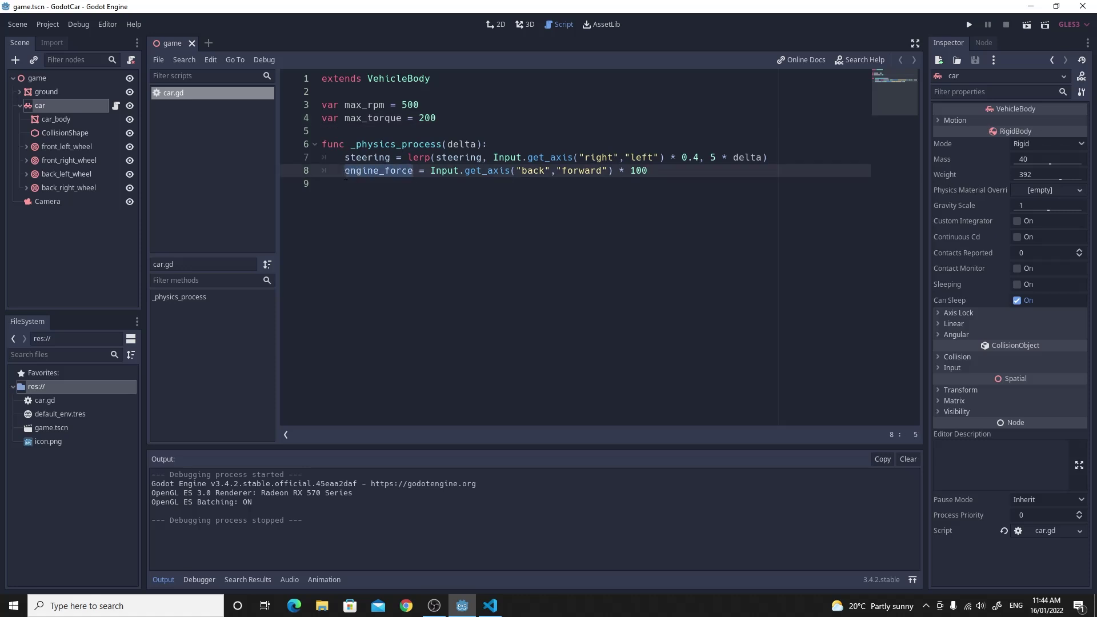
{"action": "type", "text": "var accel"}
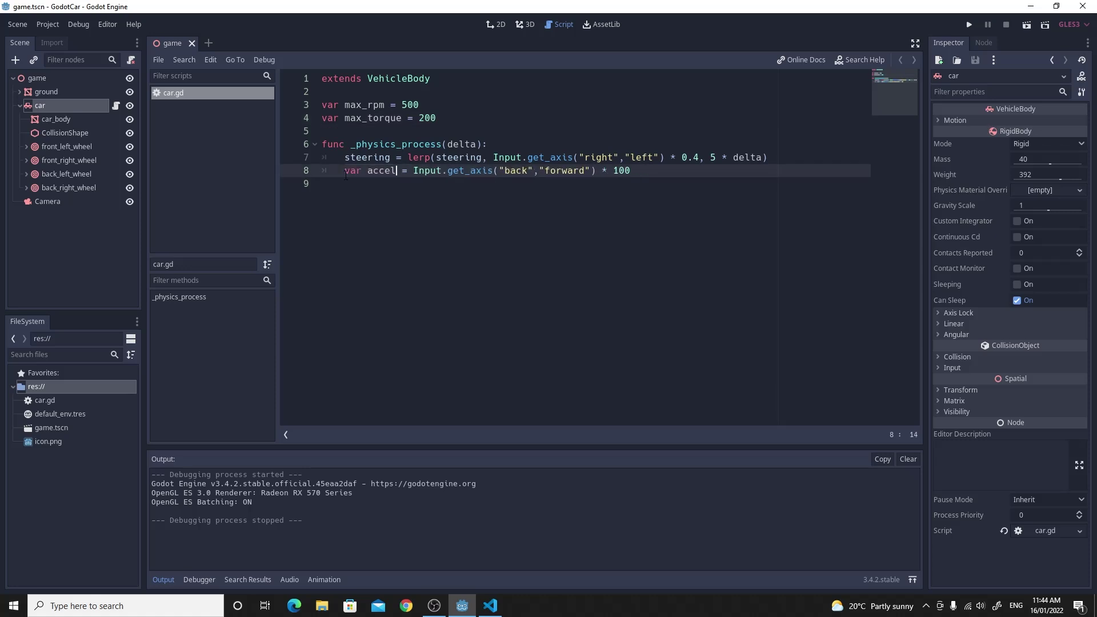
{"action": "type", "text": "eratio"}
{"action": "type", "text": "n"}
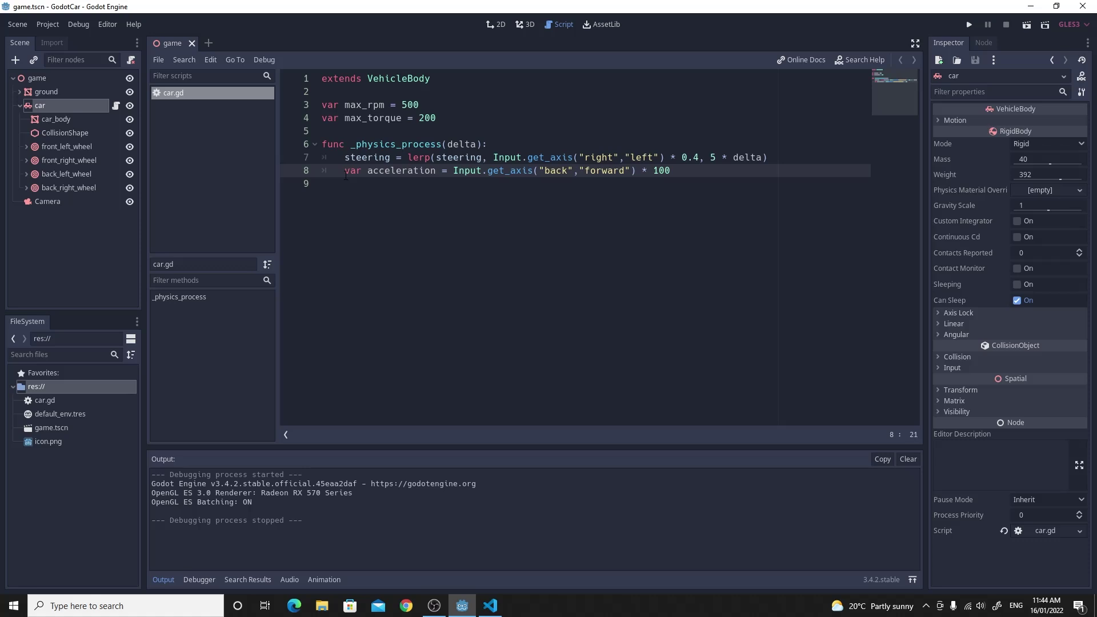
Add the line var rpm = $back_left_wheel.get_rpm() below the acceleration line.
{"action": "left_click", "coordinate": [686, 171]}
{"action": "key", "text": "Return"}
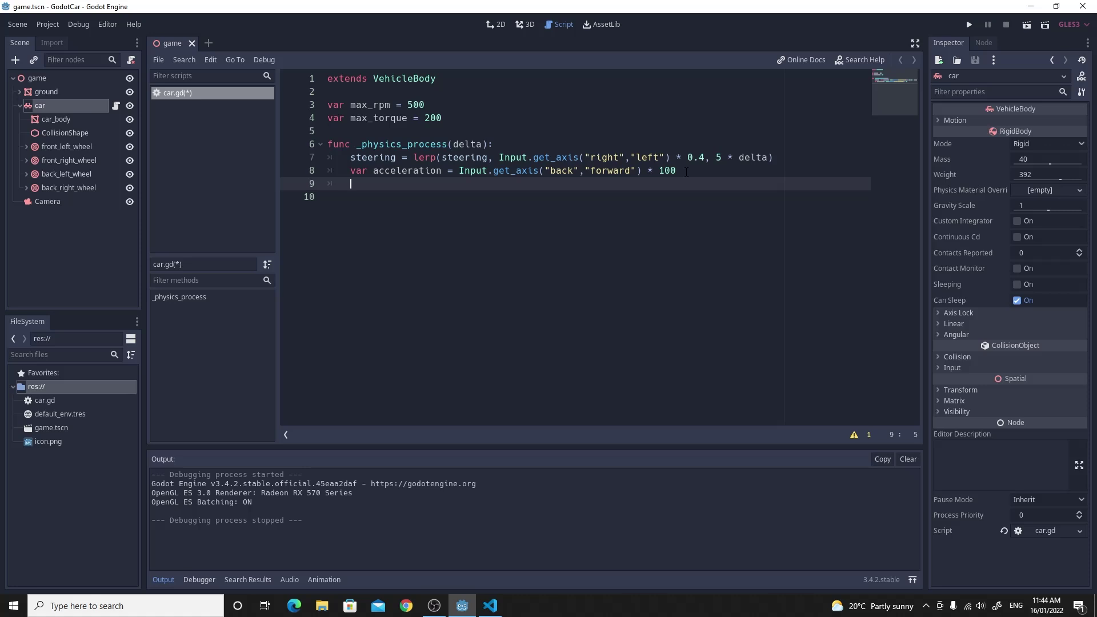
{"action": "type", "text": "var rpm = $"}
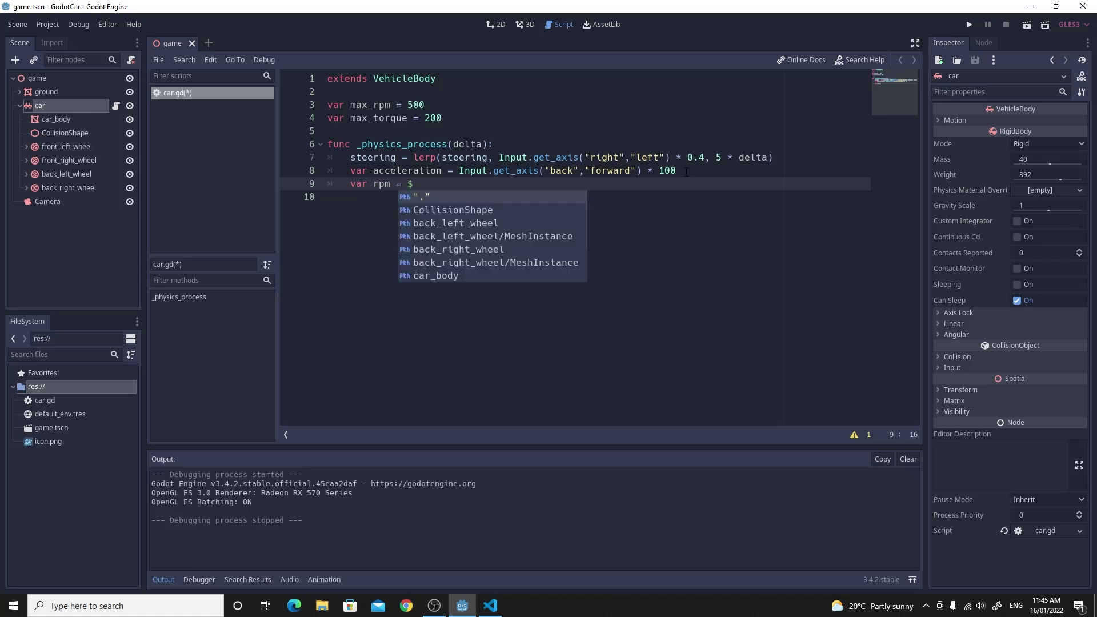
{"action": "type", "text": "back"}
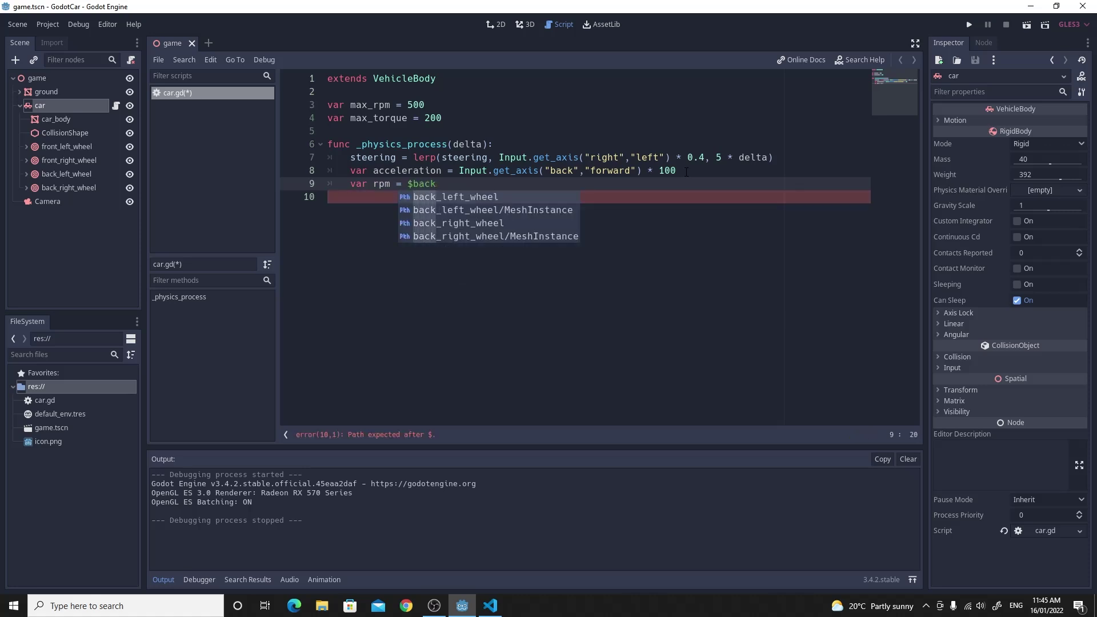
{"action": "key", "text": "Return"}
{"action": "type", "text": ".rp"}
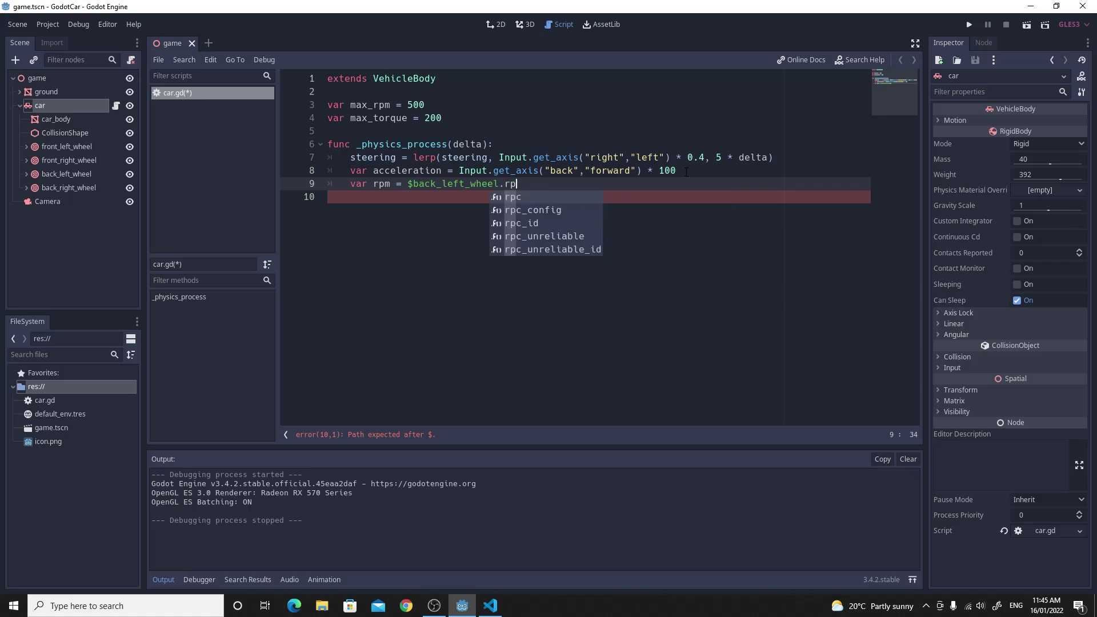
{"action": "type", "text": "m"}
{"action": "key", "text": "Down"}
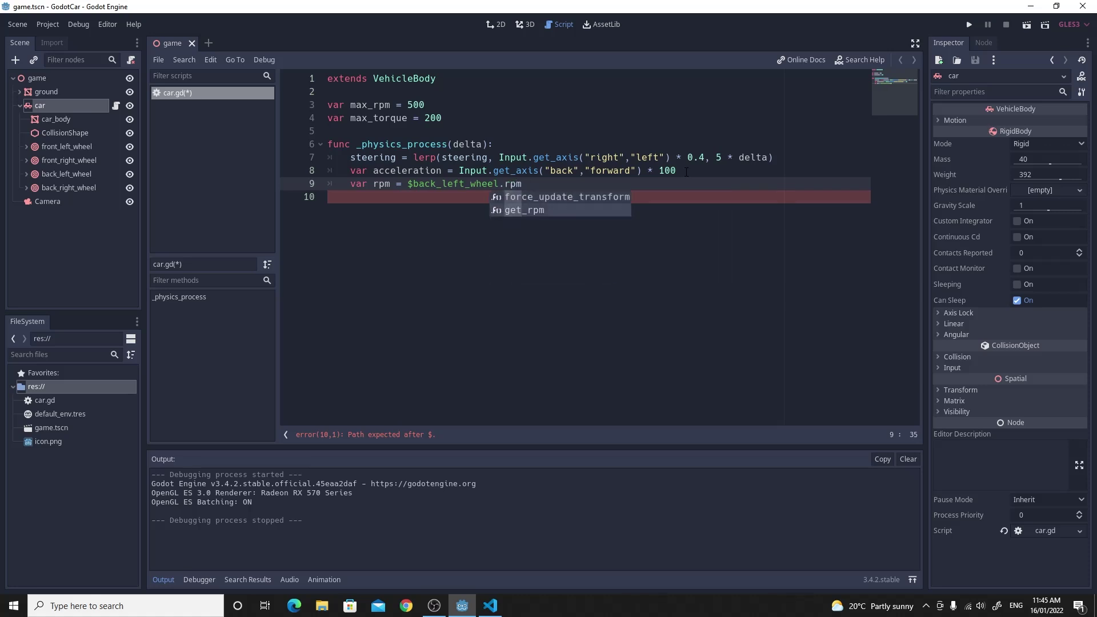
{"action": "key", "text": "Return"}
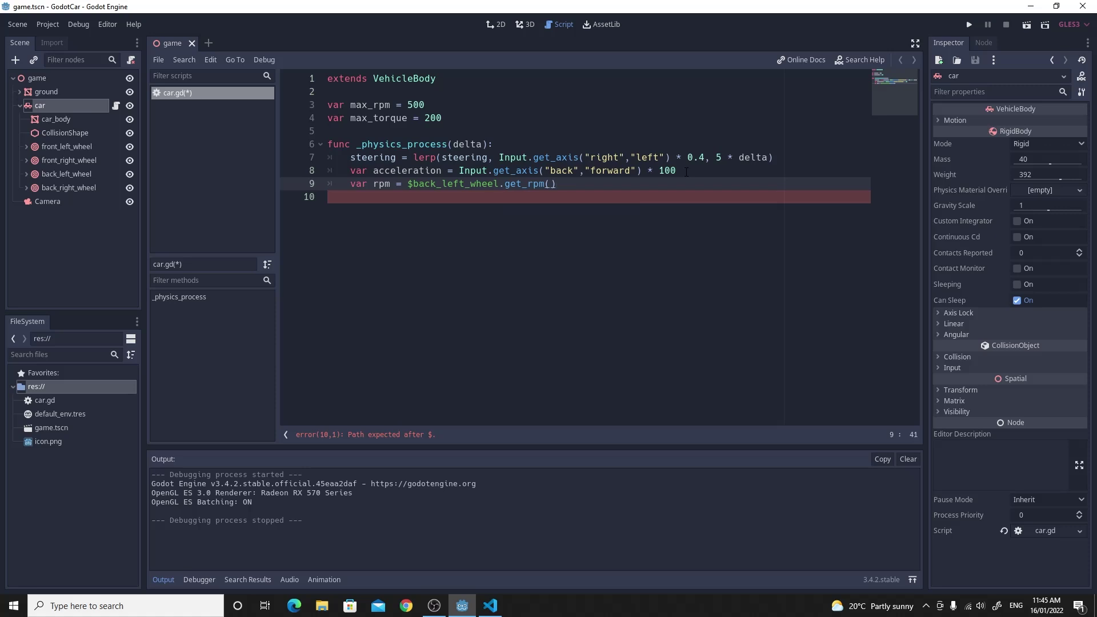
Add the line $back_left_wheel.engine_force = acceleration * max_torque below the rpm line.
{"action": "key", "text": "Return"}
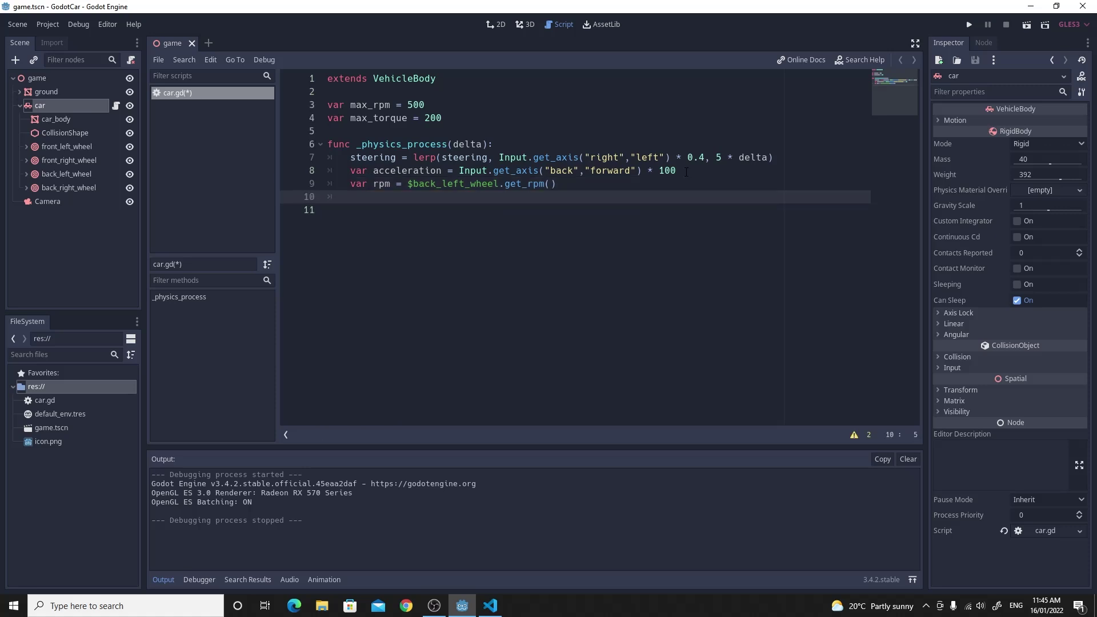
{"action": "type", "text": "$back"}
{"action": "key", "text": "Return"}
{"action": "type", "text": ".eng"}
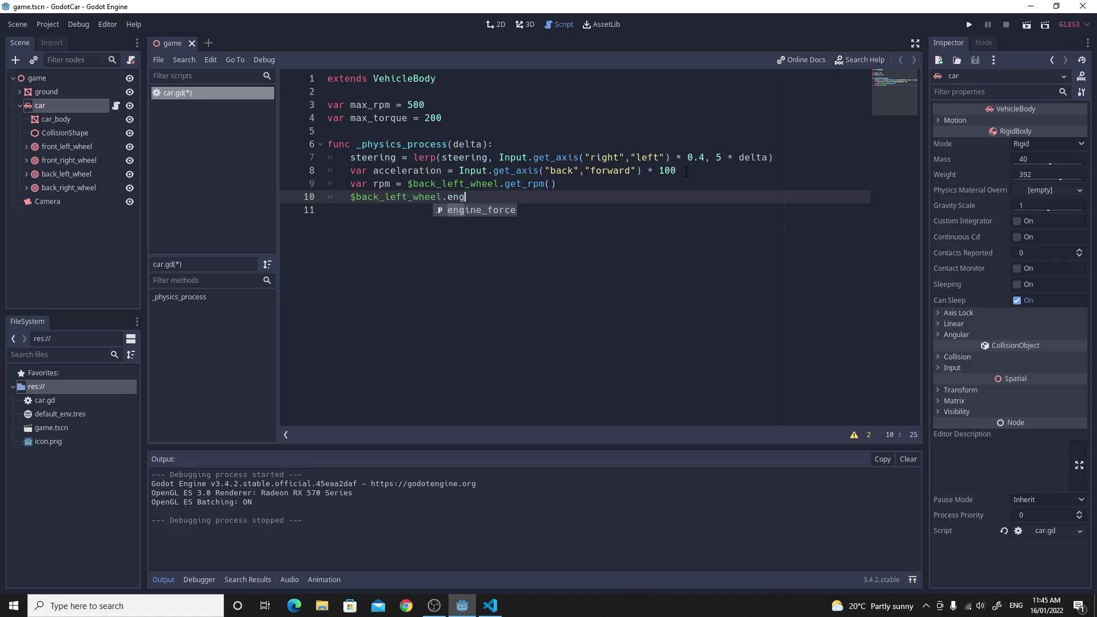
{"action": "key", "text": "Return"}
{"action": "type", "text": "="}
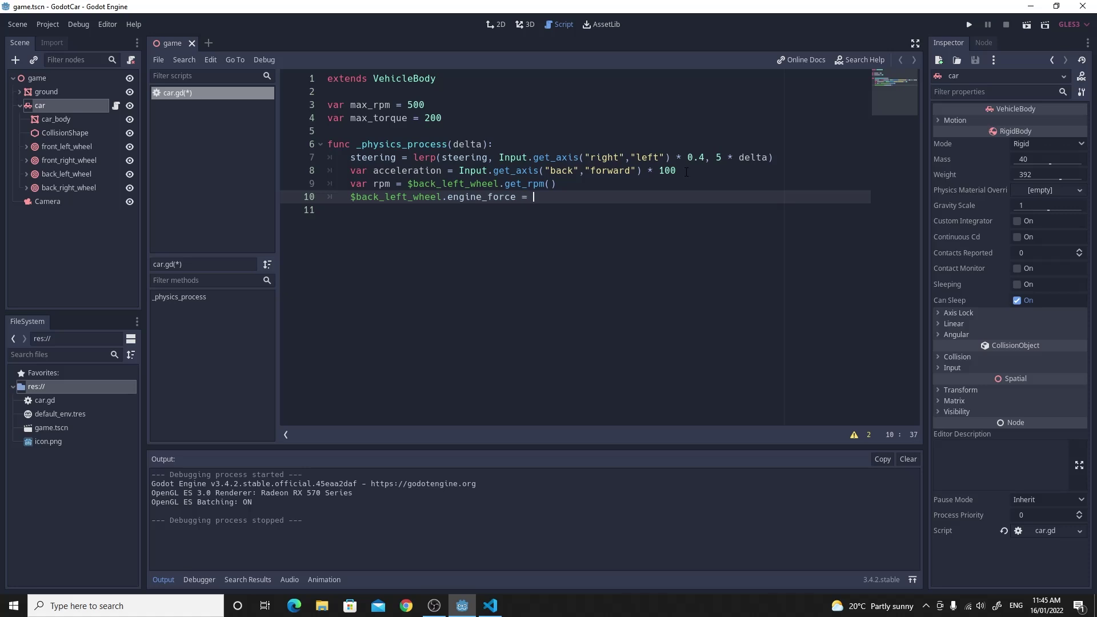
{"action": "type", "text": " acc"}
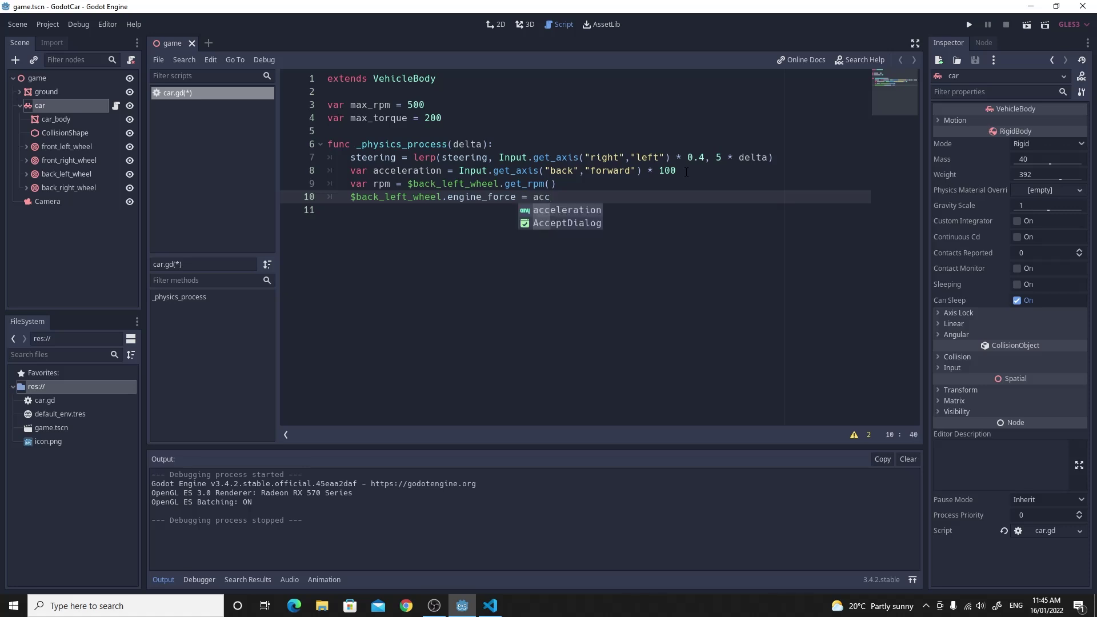
{"action": "key", "text": "Return"}
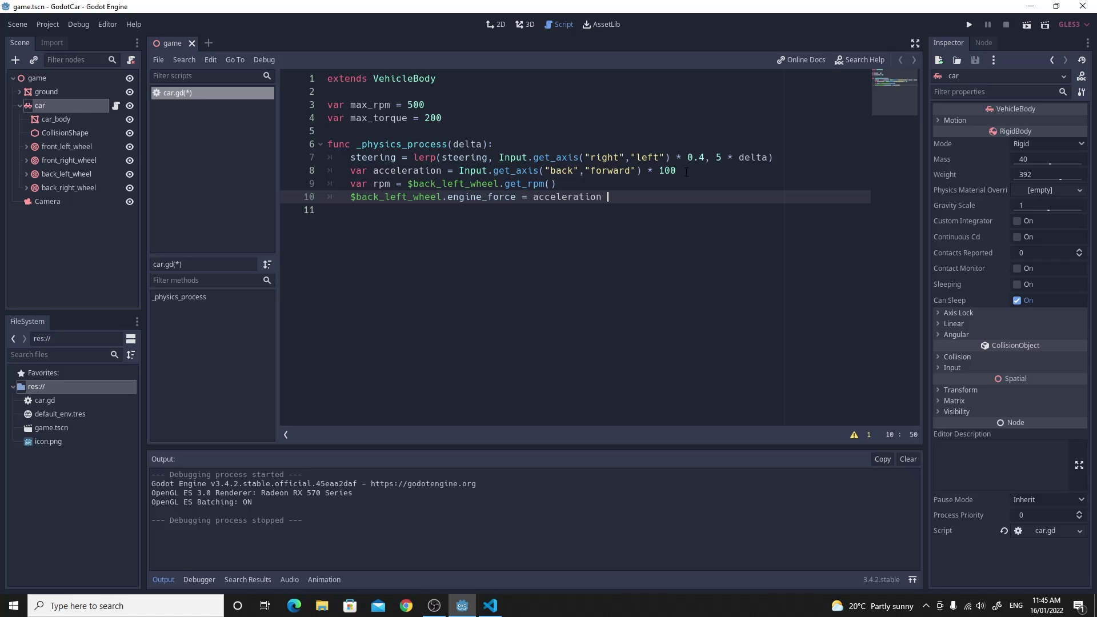
{"action": "type", "text": "* max"}
{"action": "key", "text": "Down"}
{"action": "key", "text": "Down"}
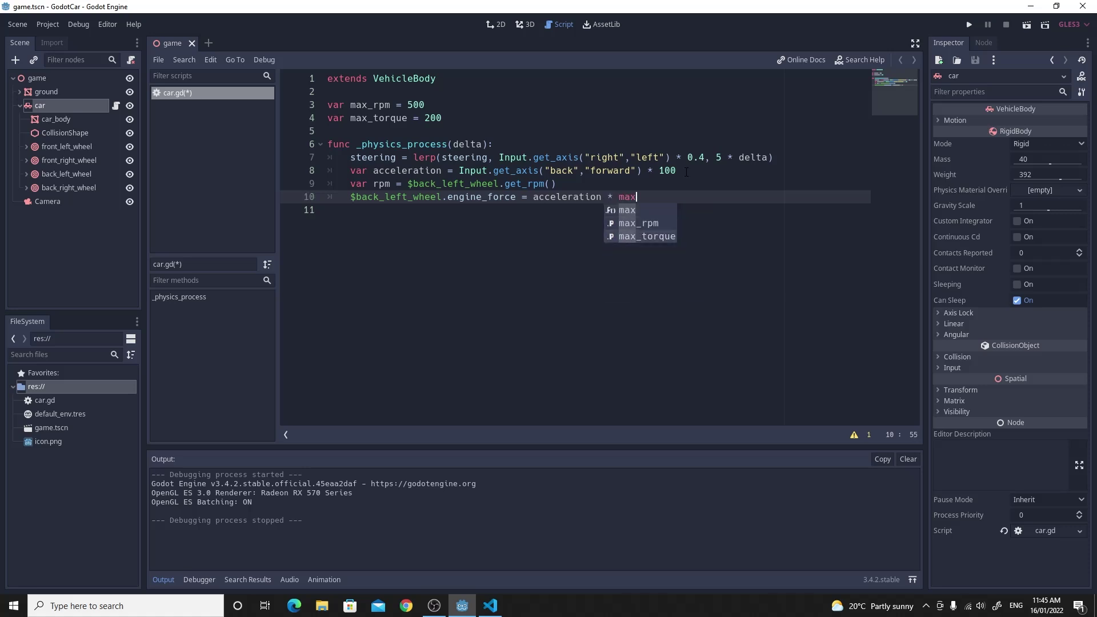
{"action": "key", "text": "Return"}
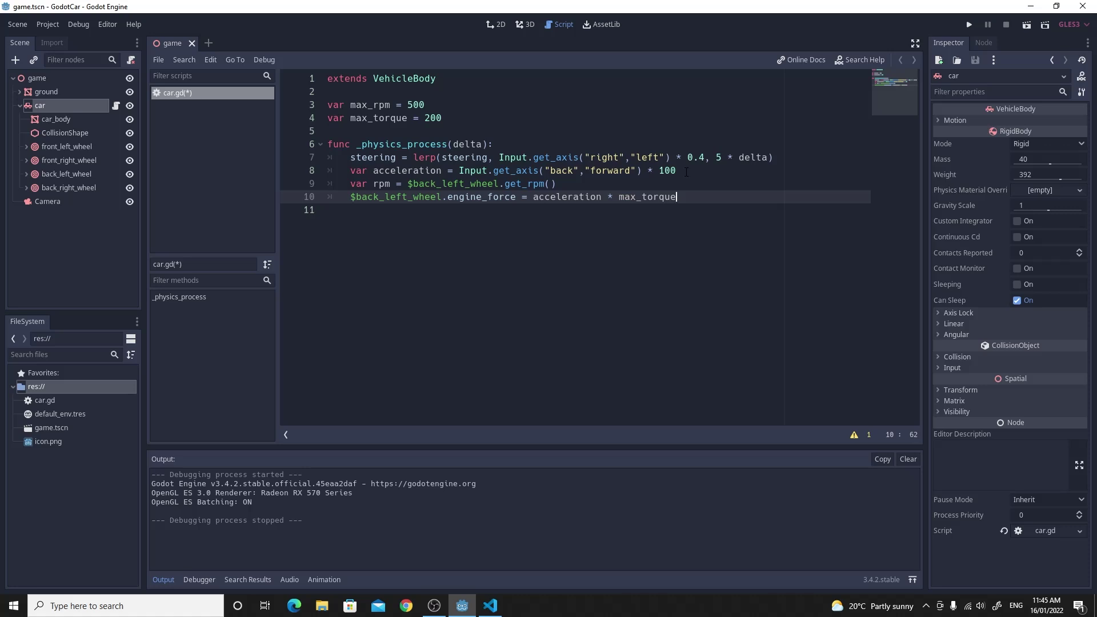
Append * ( 1 - rpm / max_rpm) to the back left wheel's engine_force line and save the script.
{"action": "type", "text": "* ( 1 - rpm / ma"}
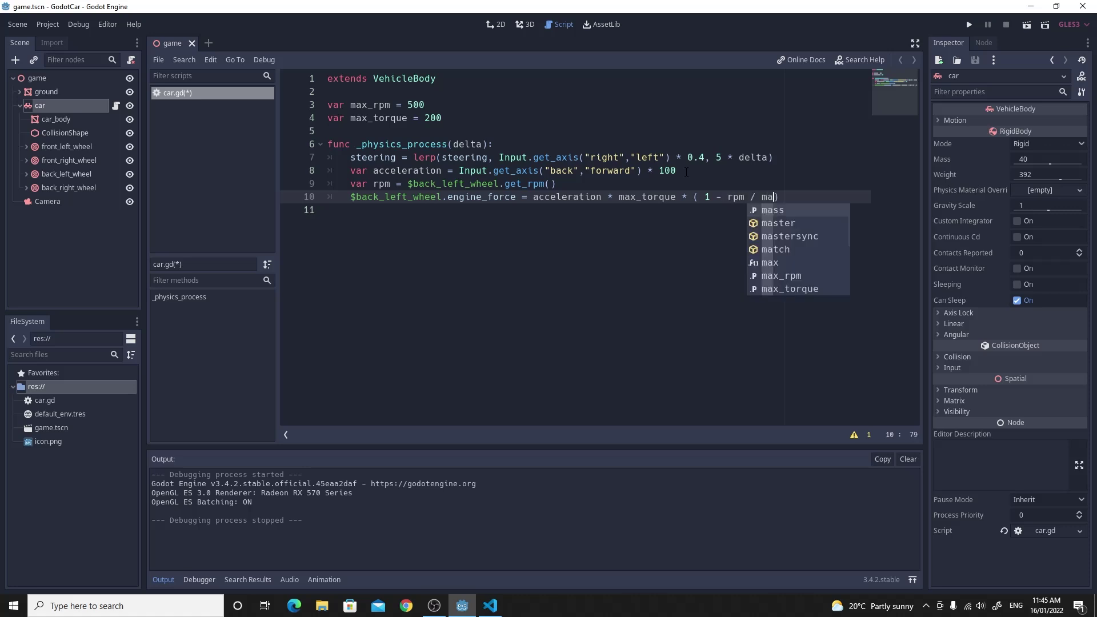
{"action": "key", "text": "Down"}
{"action": "key", "text": "Down"}
{"action": "key", "text": "Down"}
{"action": "key", "text": "Down"}
{"action": "key", "text": "Down"}
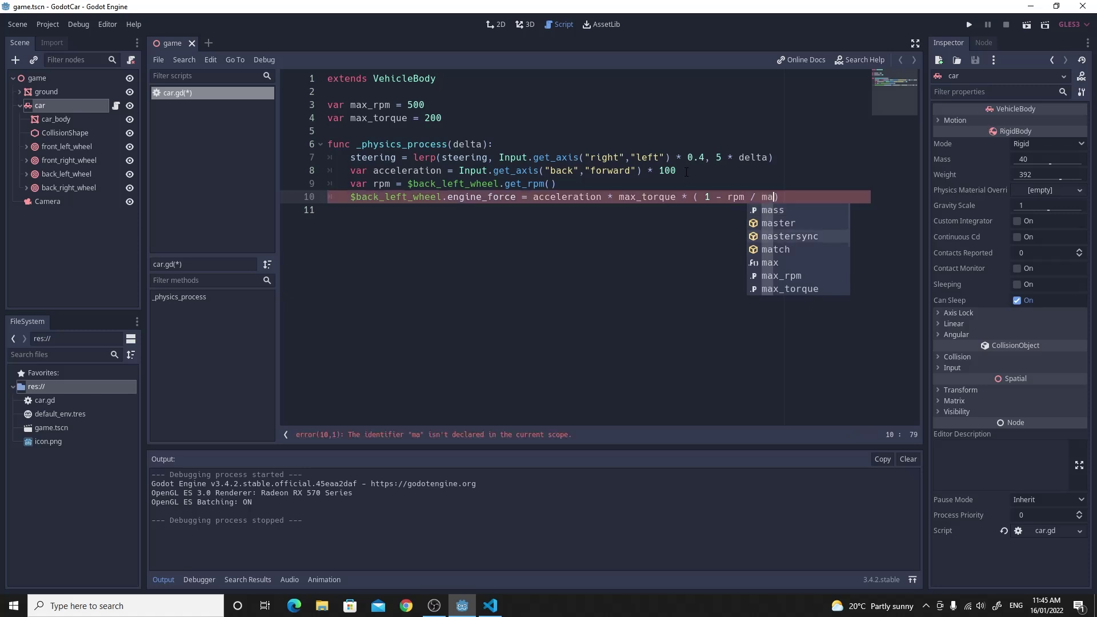
{"action": "key", "text": "Return"}
{"action": "key", "text": "Right"}
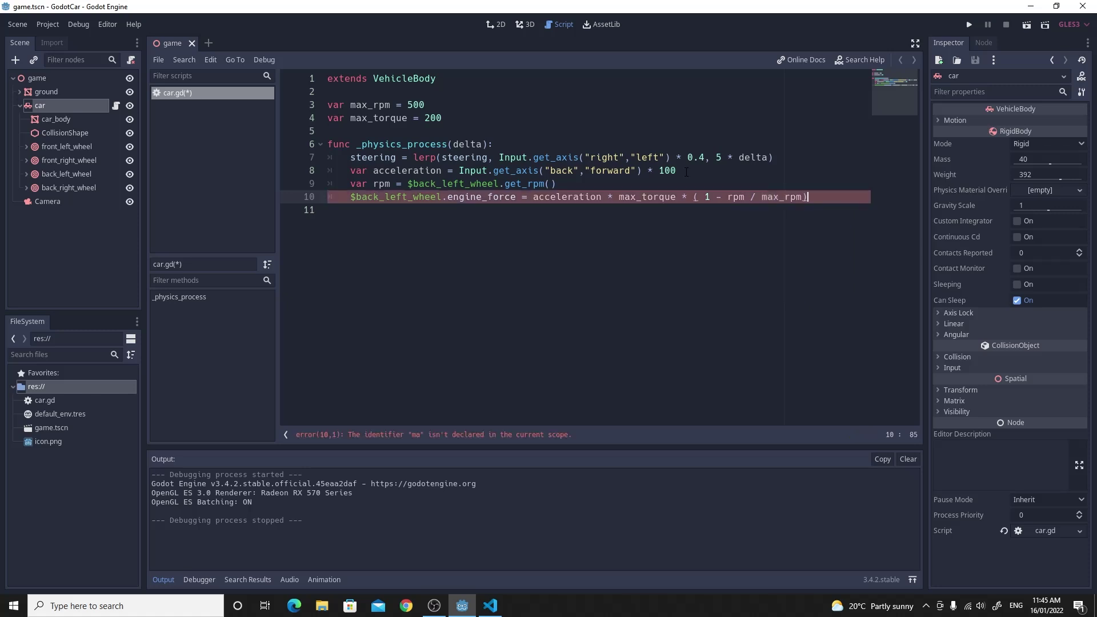
{"action": "key", "text": "ctrl+s"}
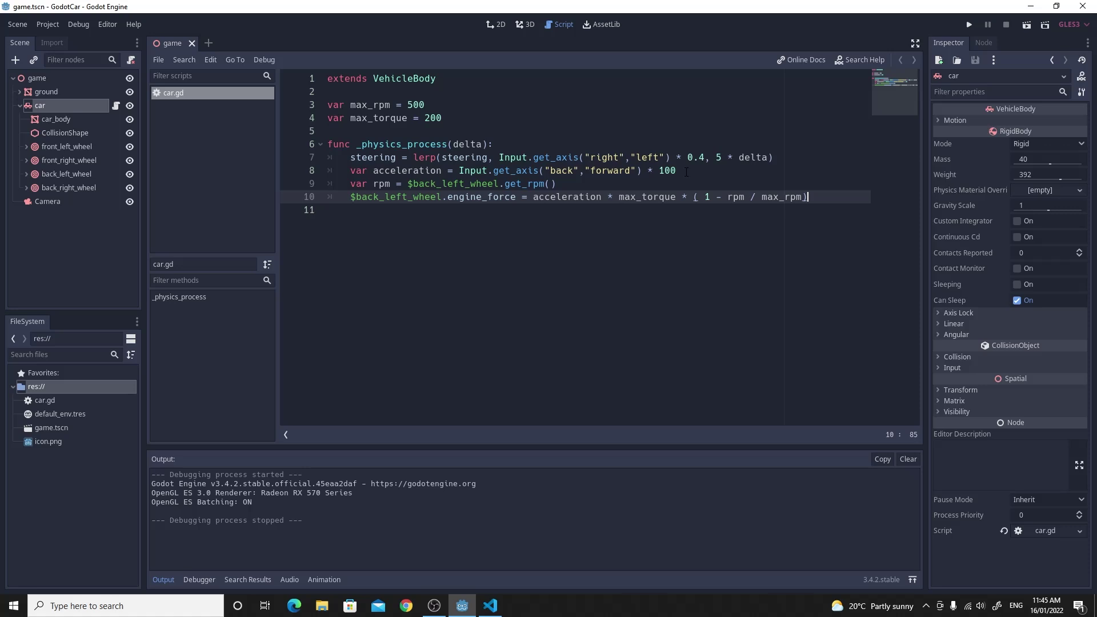
Duplicate the rpm and engine_force lines below the existing ones, leaving out var so that rpm is reassigned.
{"action": "key", "text": "Return"}
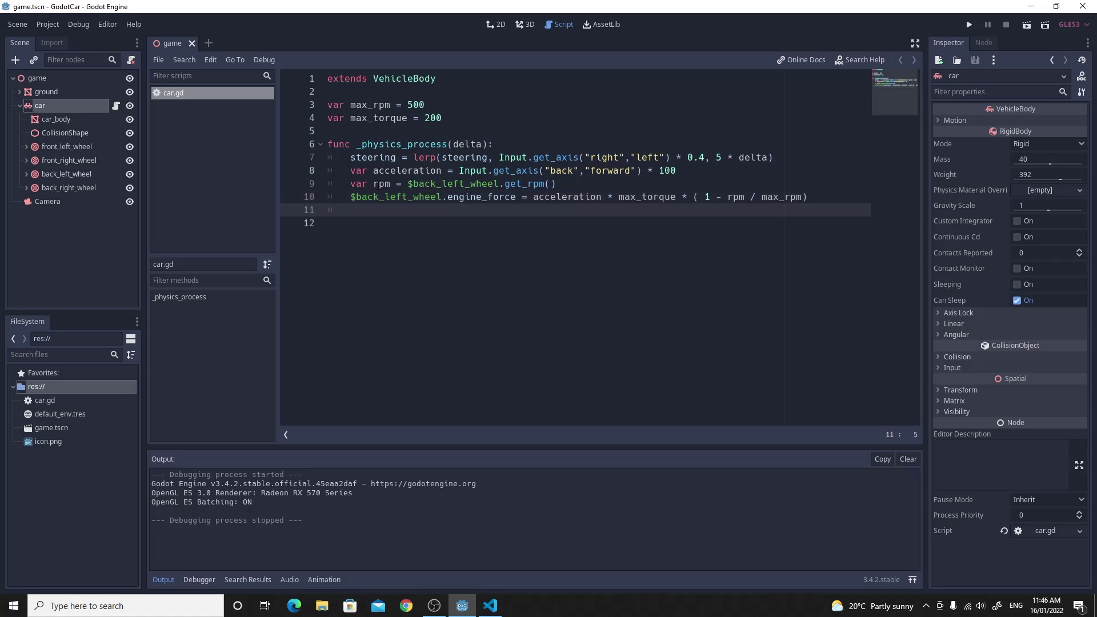
{"action": "left_click_drag", "start_coordinate": [373, 184], "coordinate": [825, 192]}
{"action": "key", "text": "ctrl+c"}
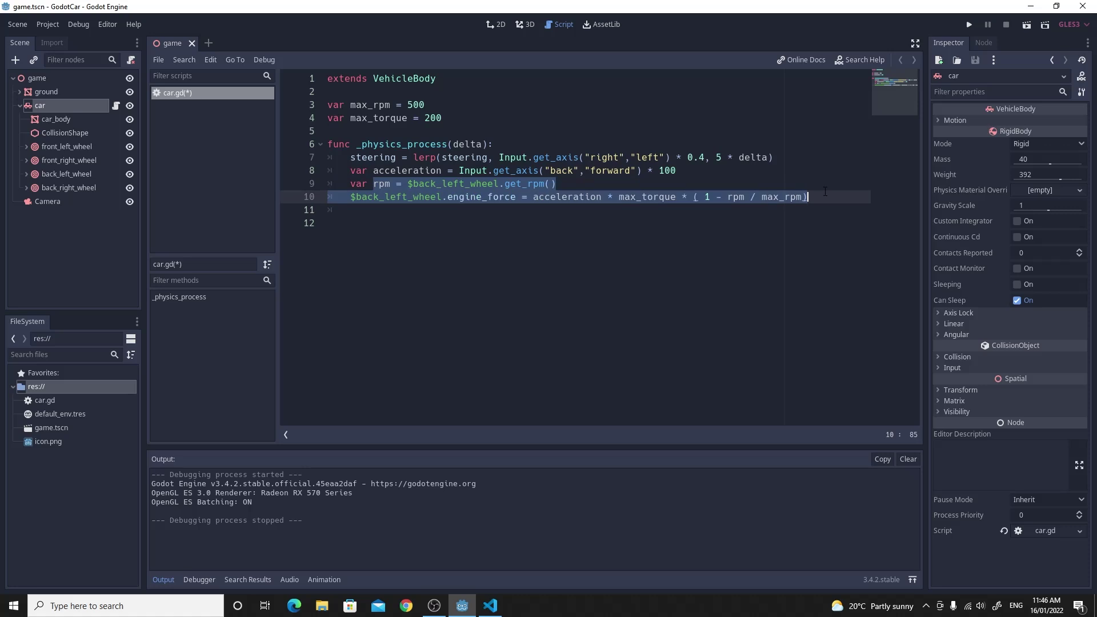
{"action": "left_click", "coordinate": [403, 211]}
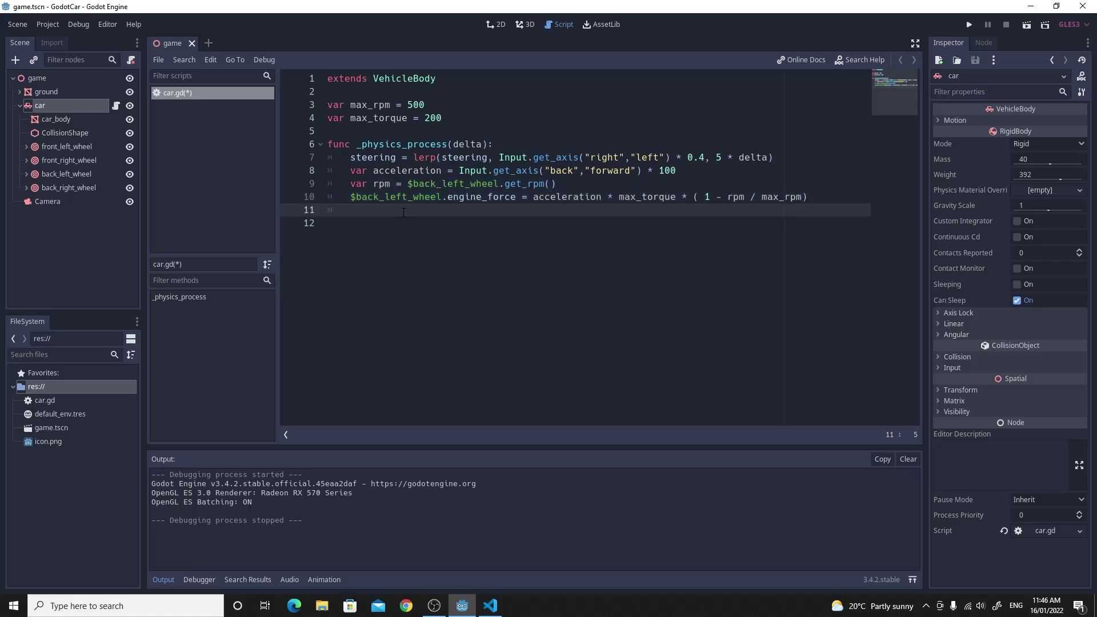
{"action": "key", "text": "ctrl+v"}
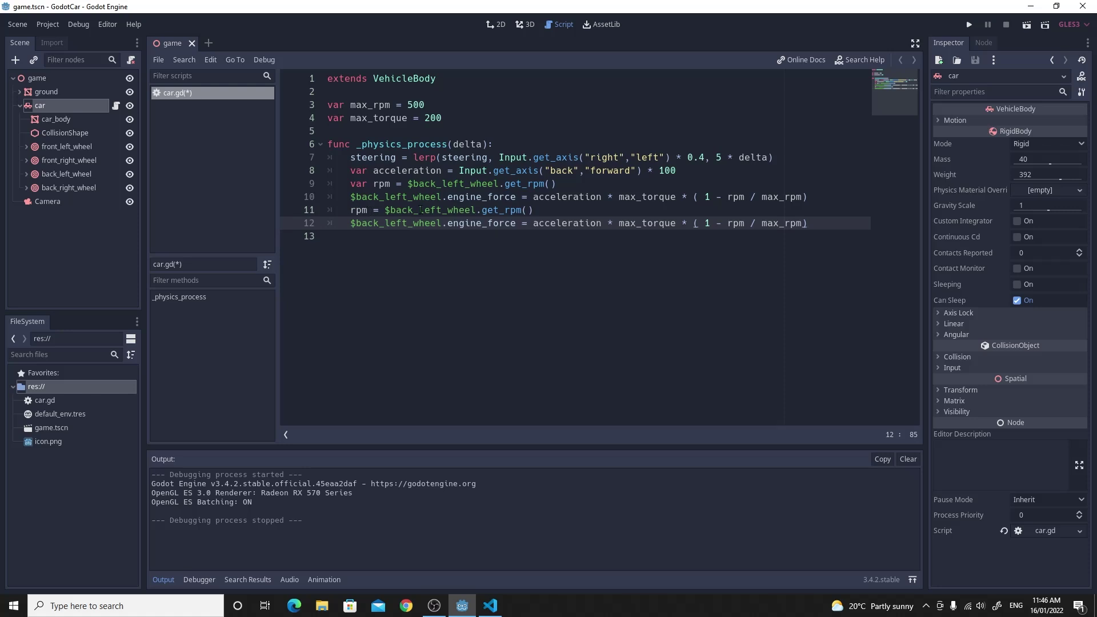
Change the duplicated rpm line to read from $back_right_wheel.
{"action": "left_click", "coordinate": [442, 210]}
{"action": "key", "text": "BackSpace"}
{"action": "key", "text": "BackSpace"}
{"action": "key", "text": "BackSpace"}
{"action": "key", "text": "BackSpace"}
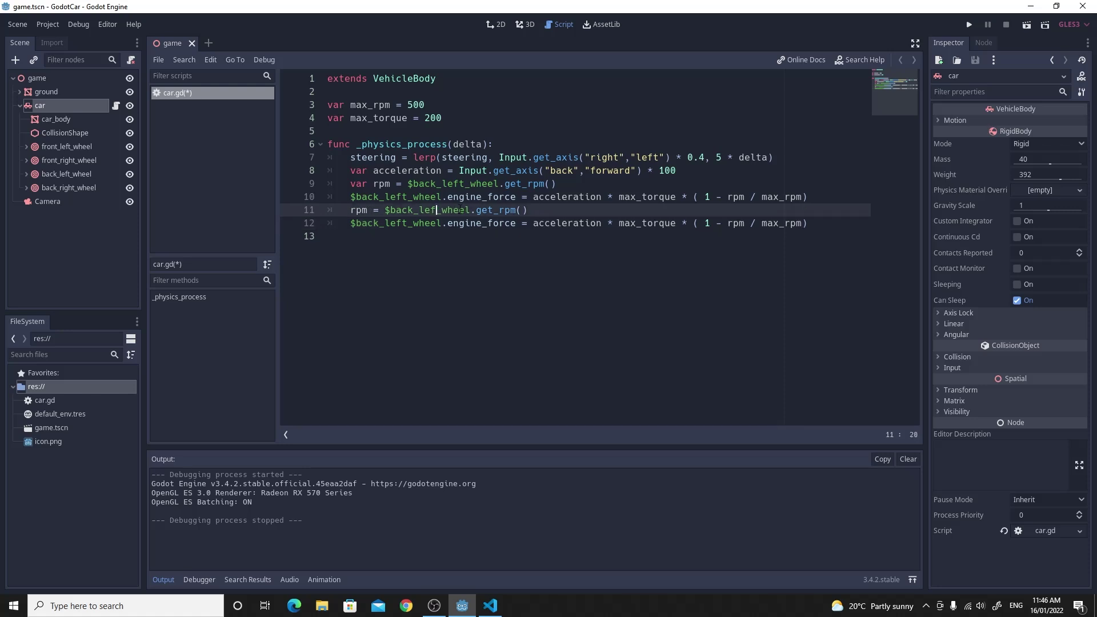
{"action": "type", "text": "right"}
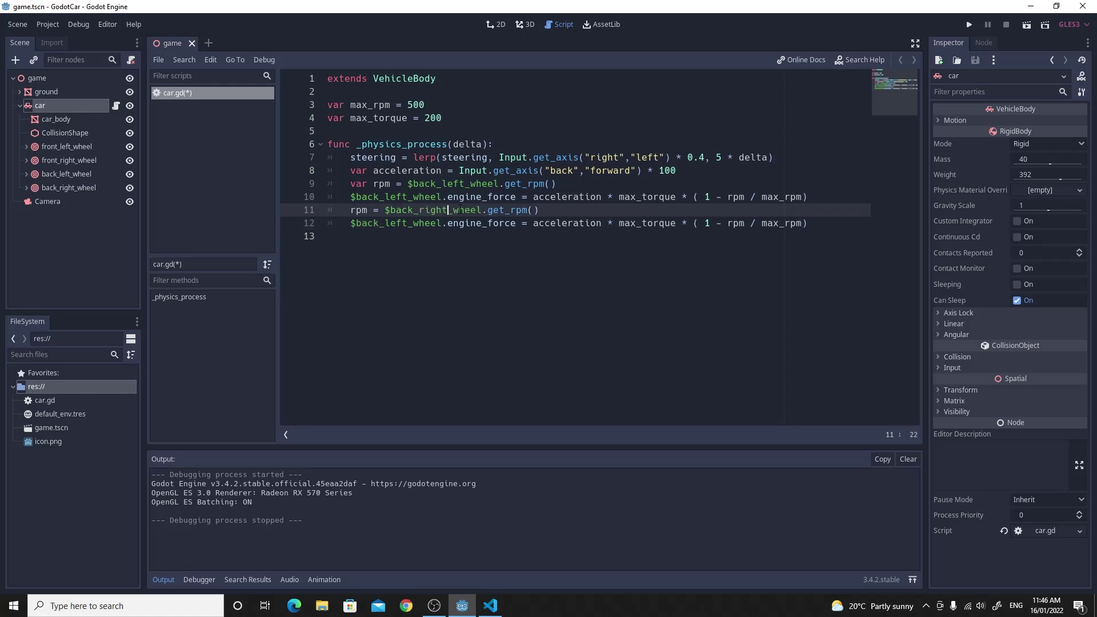
{"action": "left_click", "coordinate": [505, 263]}
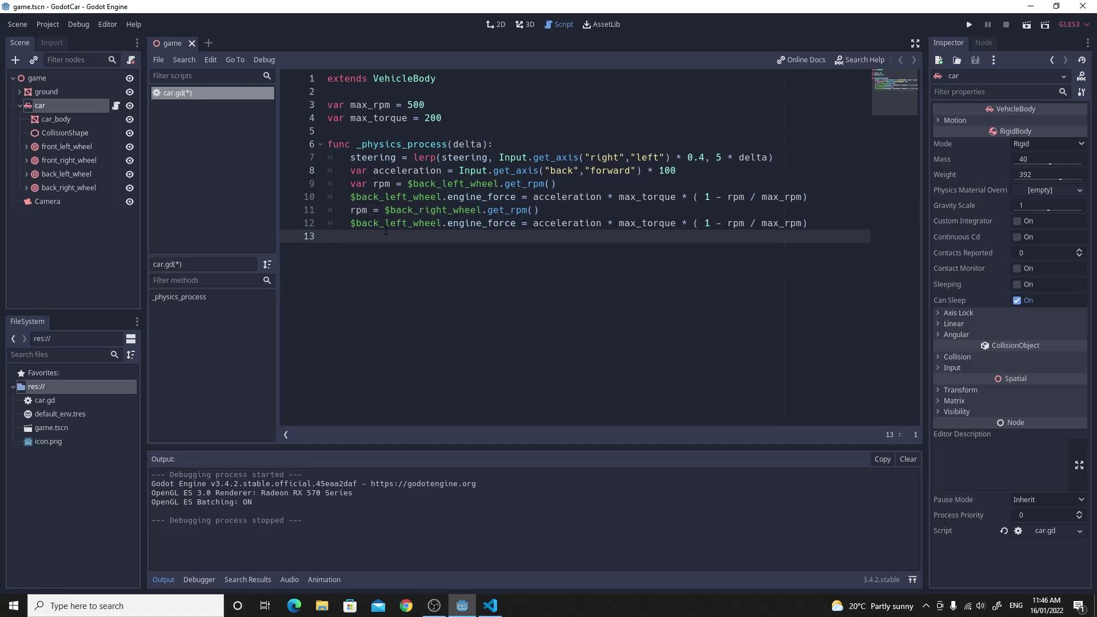
Change the duplicated engine_force line to target $back_right_wheel and save the script.
{"action": "left_click", "coordinate": [406, 224]}
{"action": "key", "text": "BackSpace"}
{"action": "key", "text": "BackSpace"}
{"action": "key", "text": "BackSpace"}
{"action": "key", "text": "BackSpace"}
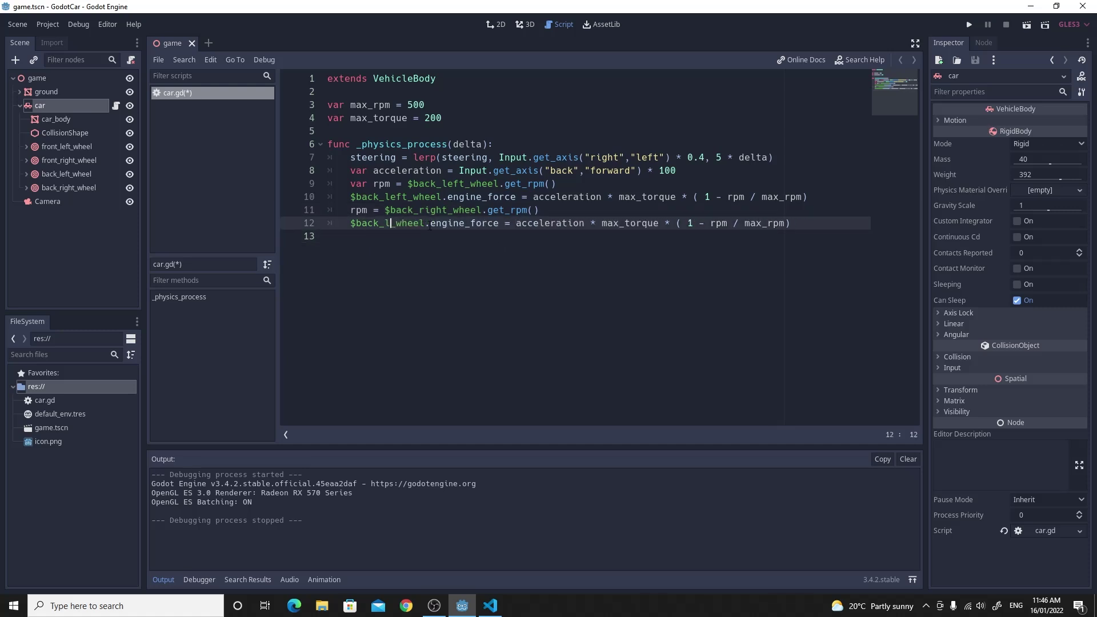
{"action": "type", "text": "right"}
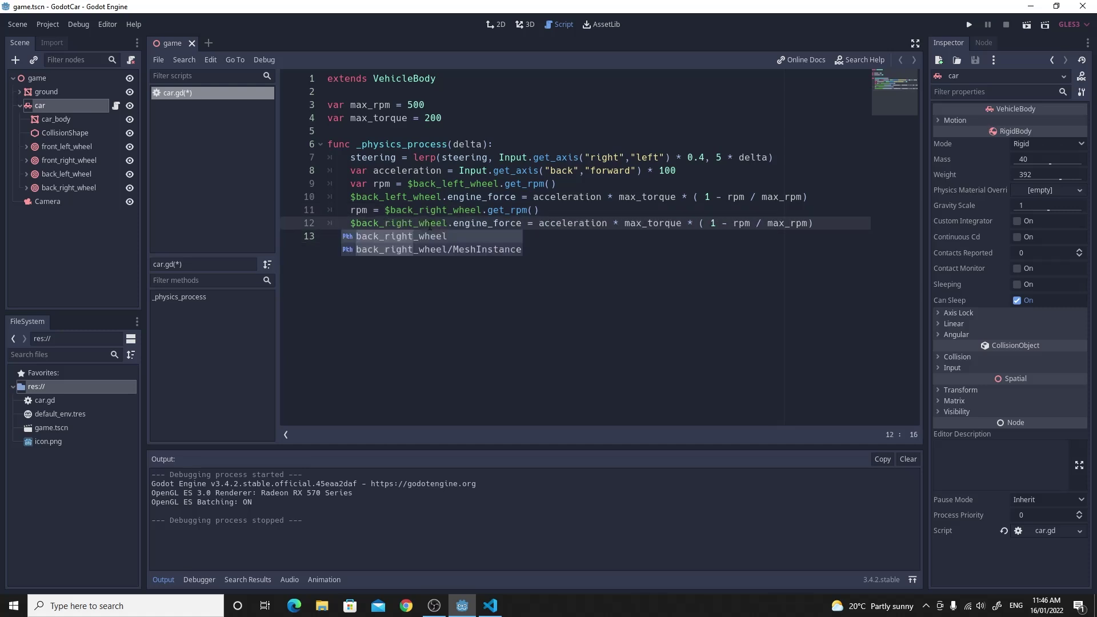
{"action": "left_click", "coordinate": [559, 239]}
{"action": "key", "text": "ctrl+s"}
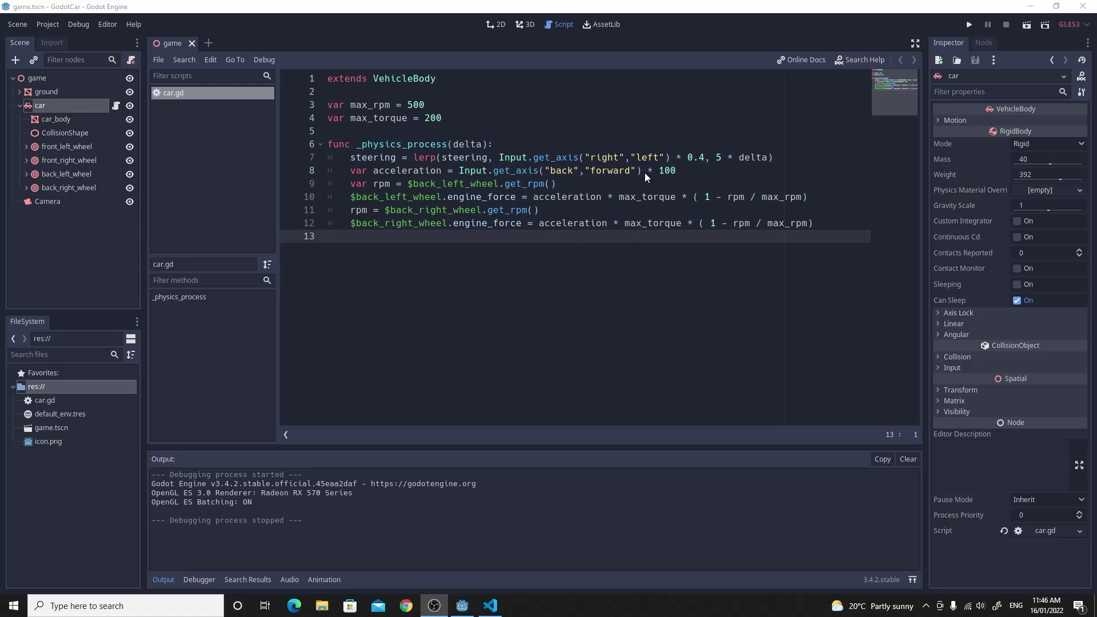
Remove the * 100 multiplier from the end of the acceleration line.
{"action": "left_click", "coordinate": [642, 170]}
{"action": "left_click_drag", "start_coordinate": [642, 170], "coordinate": [698, 170]}
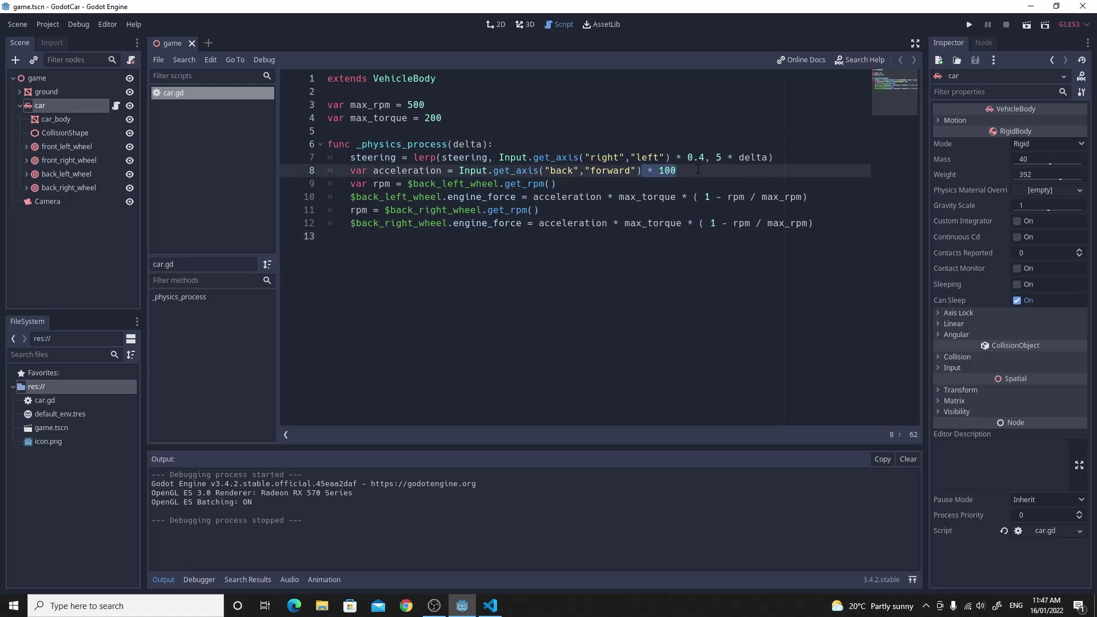
{"action": "key", "text": "BackSpace"}
{"action": "left_click", "coordinate": [626, 248]}
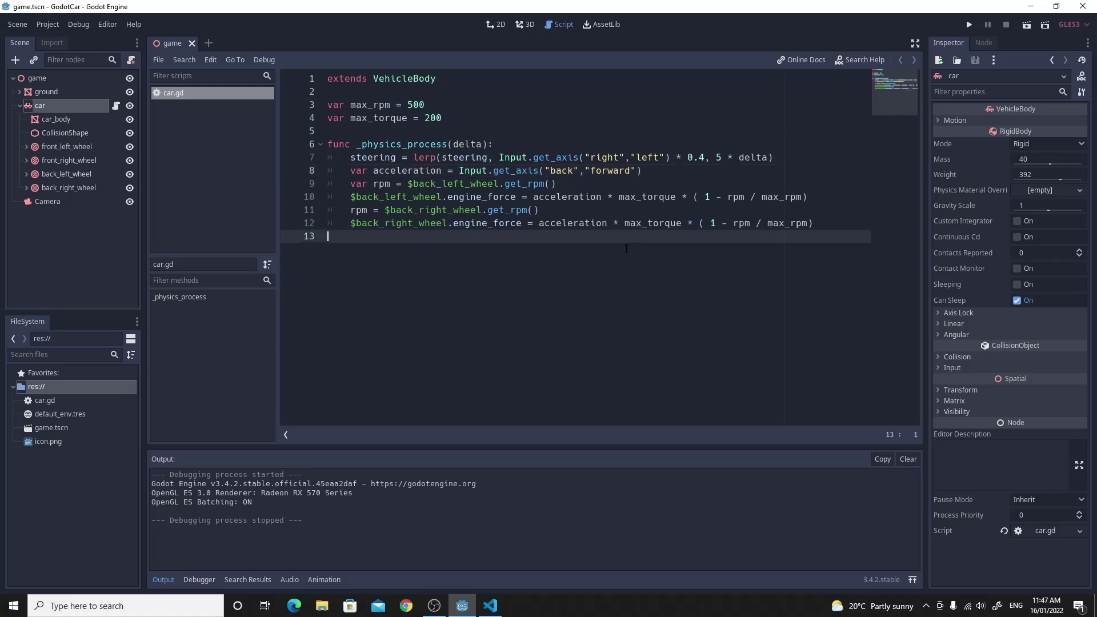
Run the current scene and test-drive the car forward while steering left and right.
{"action": "left_click", "coordinate": [1026, 26]}
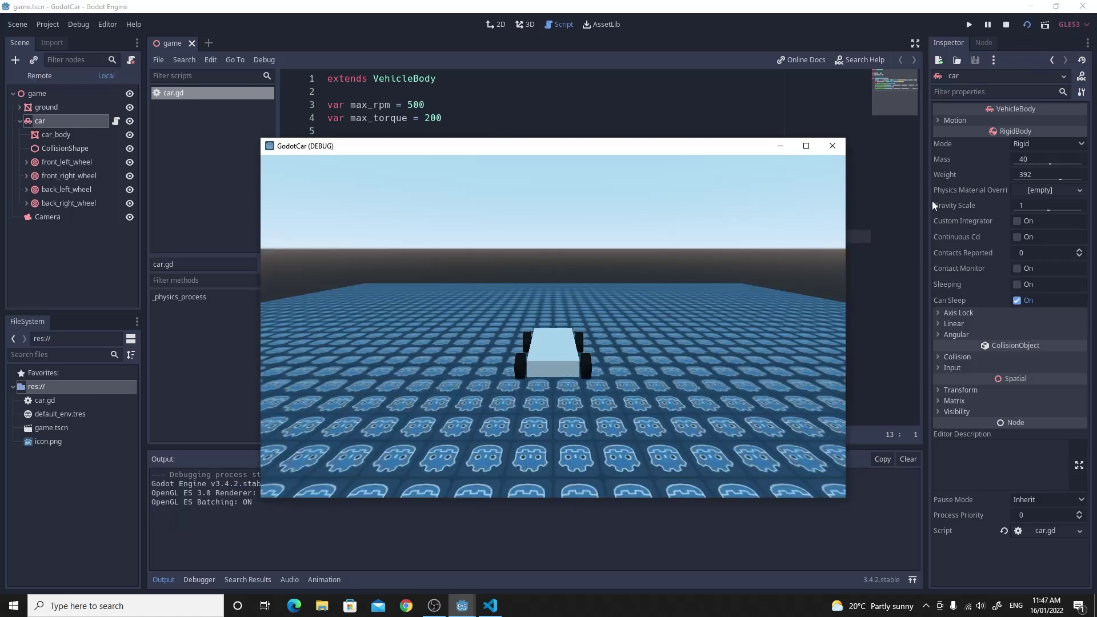
{"action": "key", "text": "w"}
{"action": "key", "text": "a"}
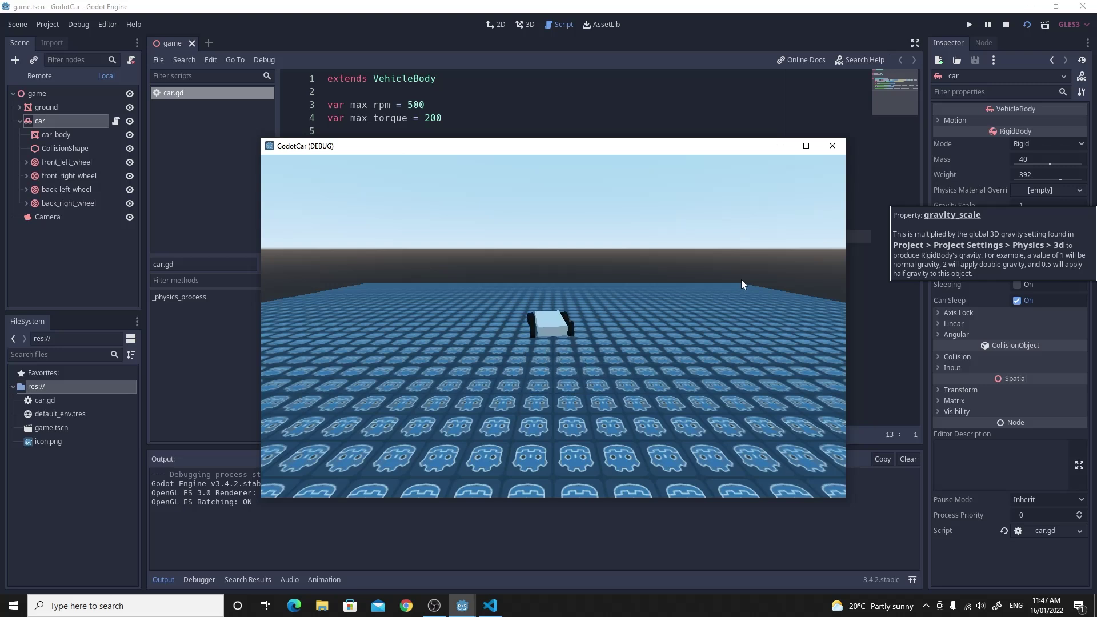
{"action": "key", "text": "Up"}
{"action": "key", "text": "Left"}
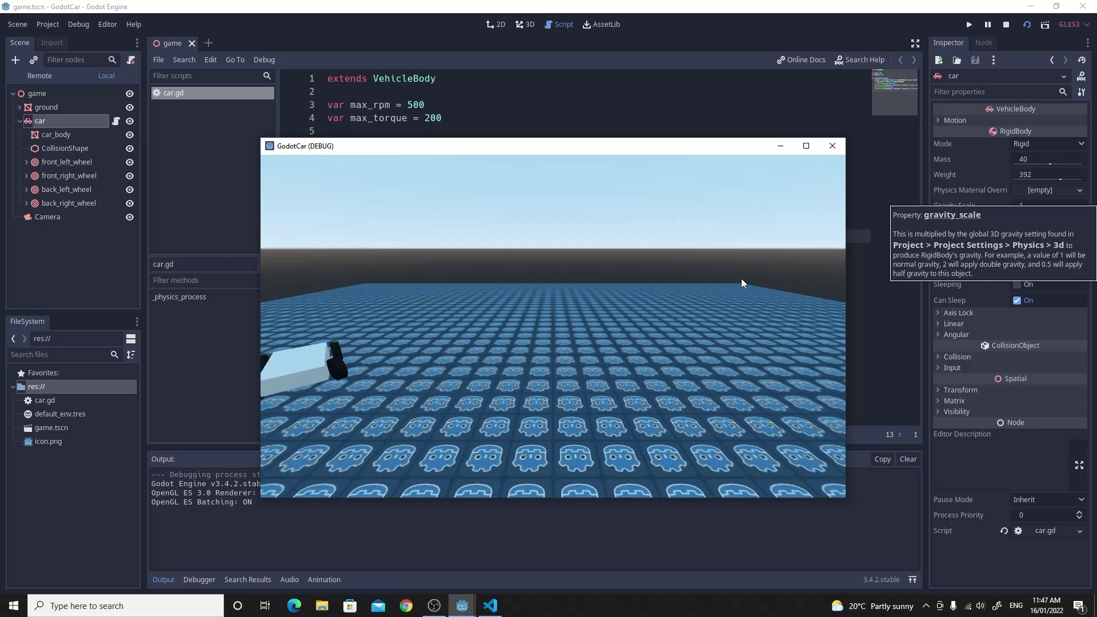
{"action": "key", "text": "Up"}
{"action": "key", "text": "Right"}
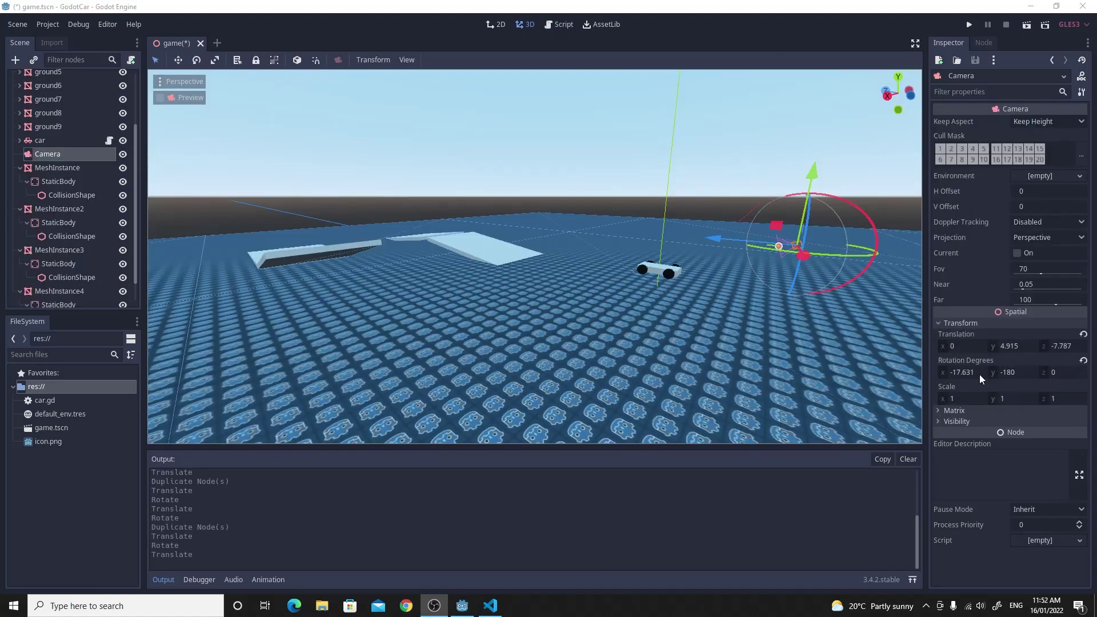
Set the Camera's X rotation to 0 degrees.
{"action": "left_click", "coordinate": [974, 373]}
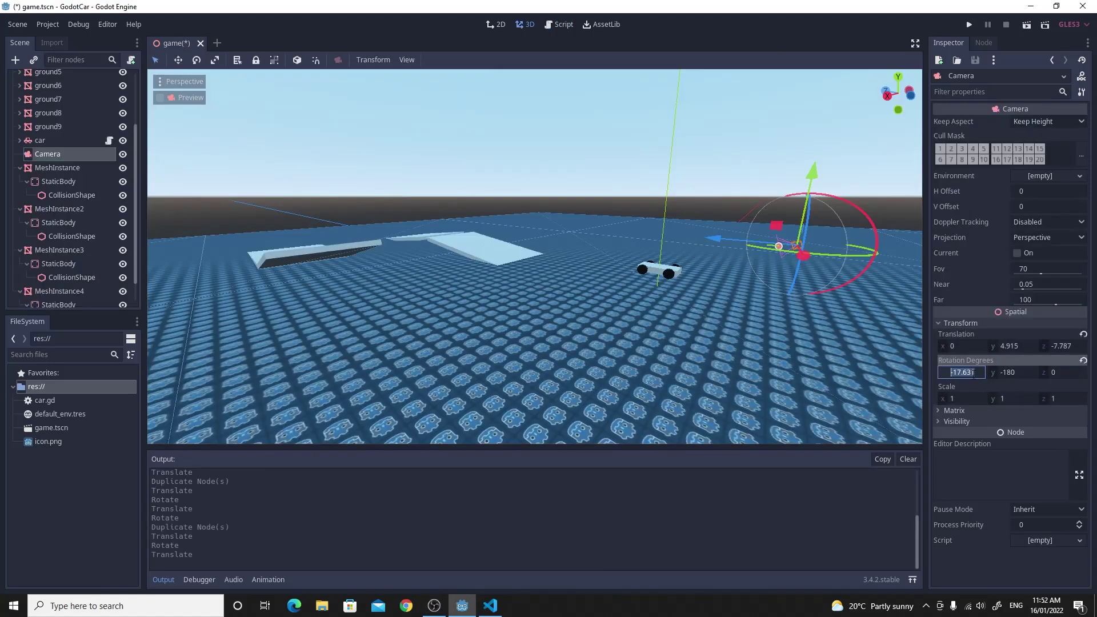
{"action": "type", "text": "0"}
{"action": "key", "text": "Return"}
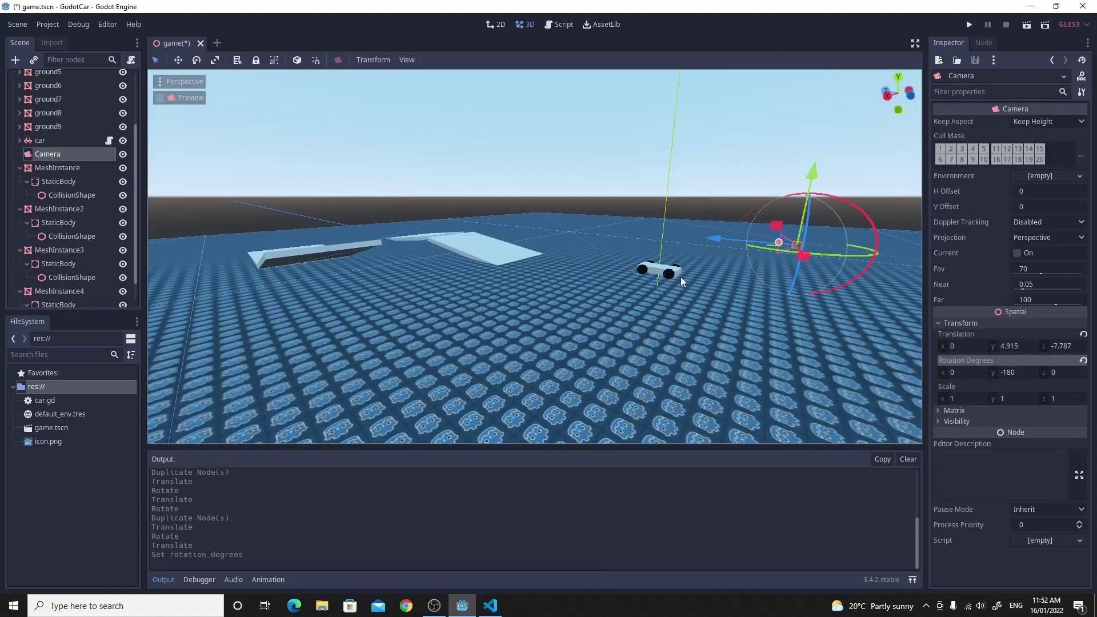
Move the Camera just above the car body, to about y 2.7 and z -1.1.
{"action": "left_click_drag", "start_coordinate": [710, 237], "coordinate": [779, 278]}
{"action": "key", "text": "f"}
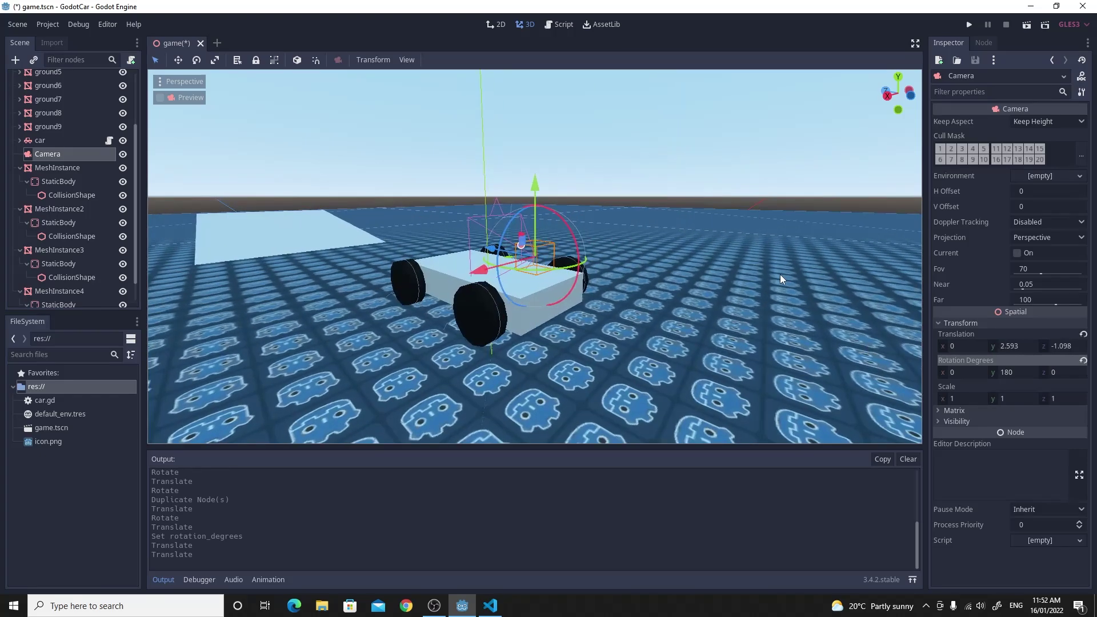
{"action": "right_click_drag", "start_coordinate": [780, 275], "coordinate": [626, 276]}
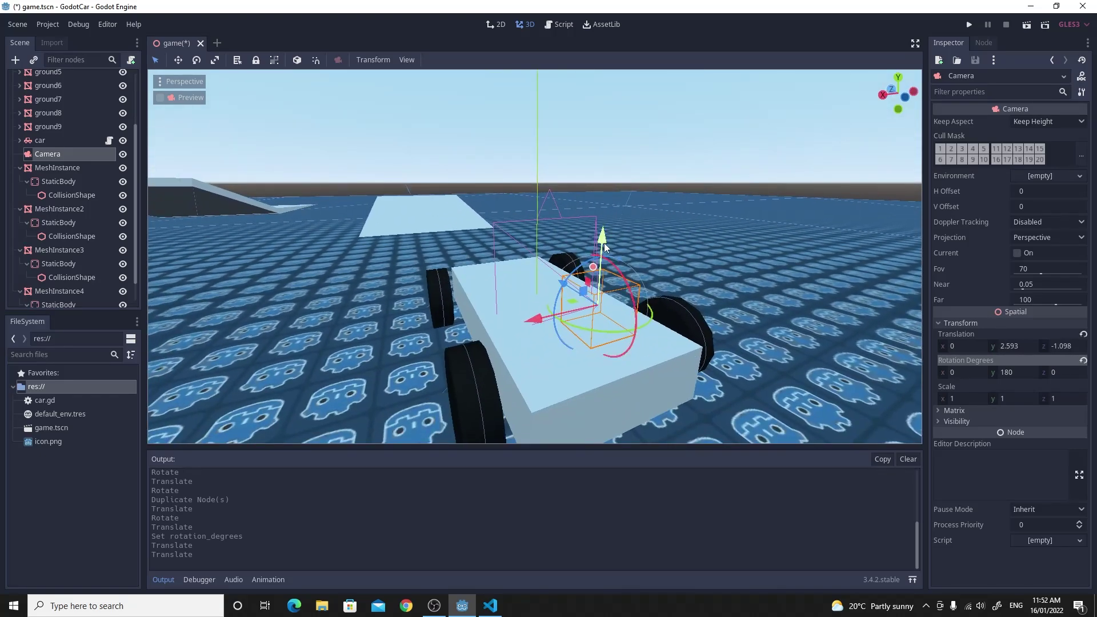
{"action": "left_click_drag", "start_coordinate": [603, 246], "coordinate": [614, 230]}
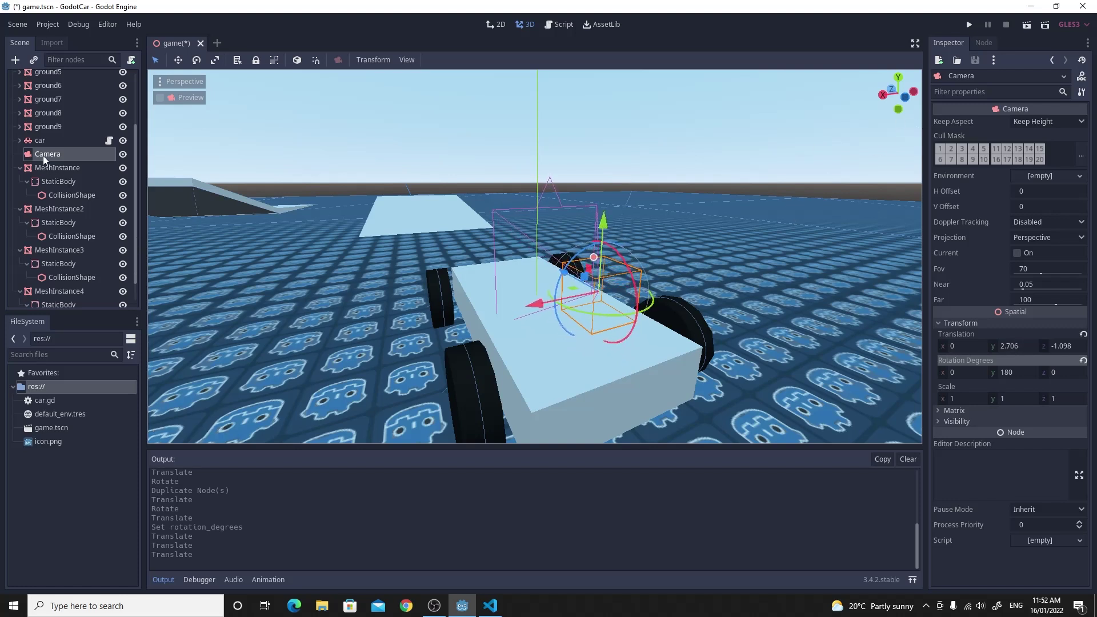
Make the Camera a child of the car node, expand the car's children and select the Camera.
{"action": "left_click_drag", "start_coordinate": [43, 156], "coordinate": [43, 141]}
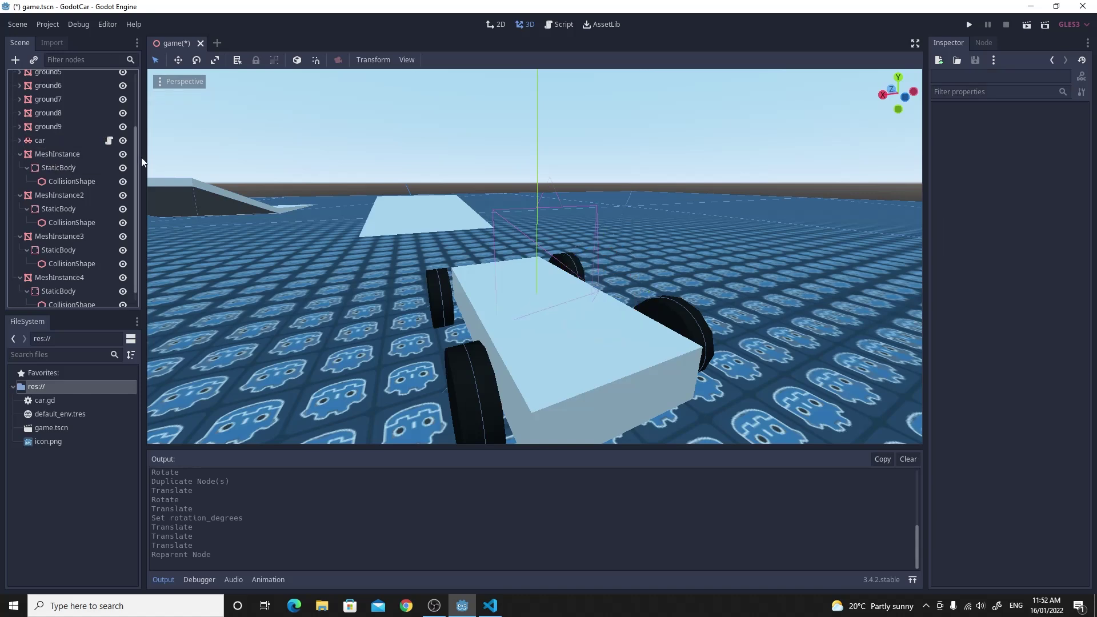
{"action": "left_click", "coordinate": [20, 140]}
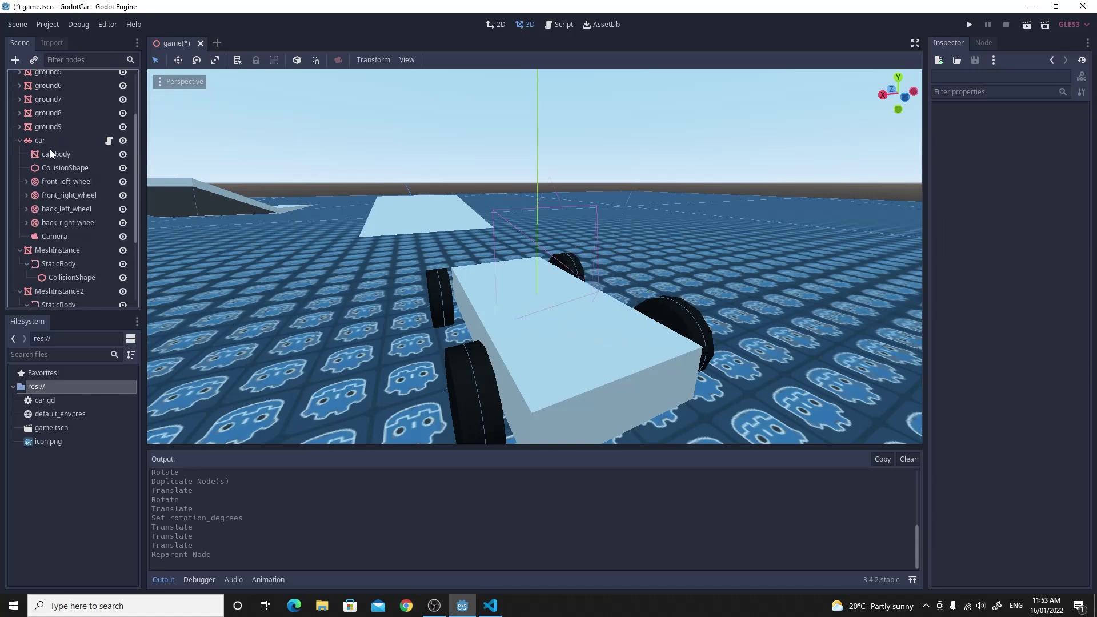
{"action": "left_click", "coordinate": [53, 238]}
Run the current scene and drive the car forward to test the view from the attached camera.
{"action": "left_click", "coordinate": [1027, 25]}
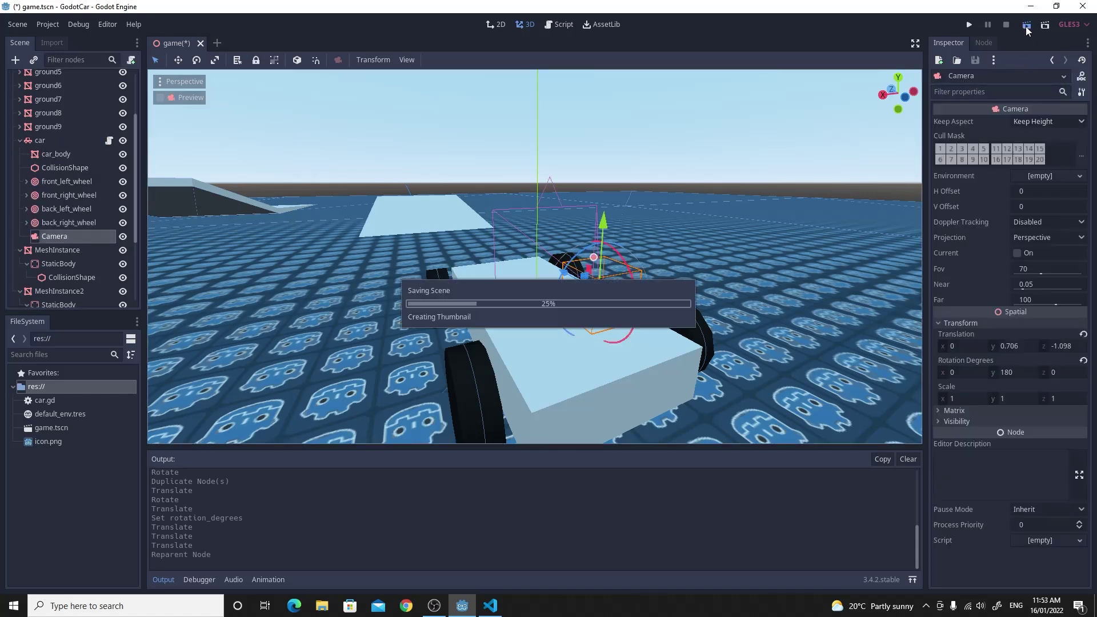
{"action": "key", "text": "Up"}
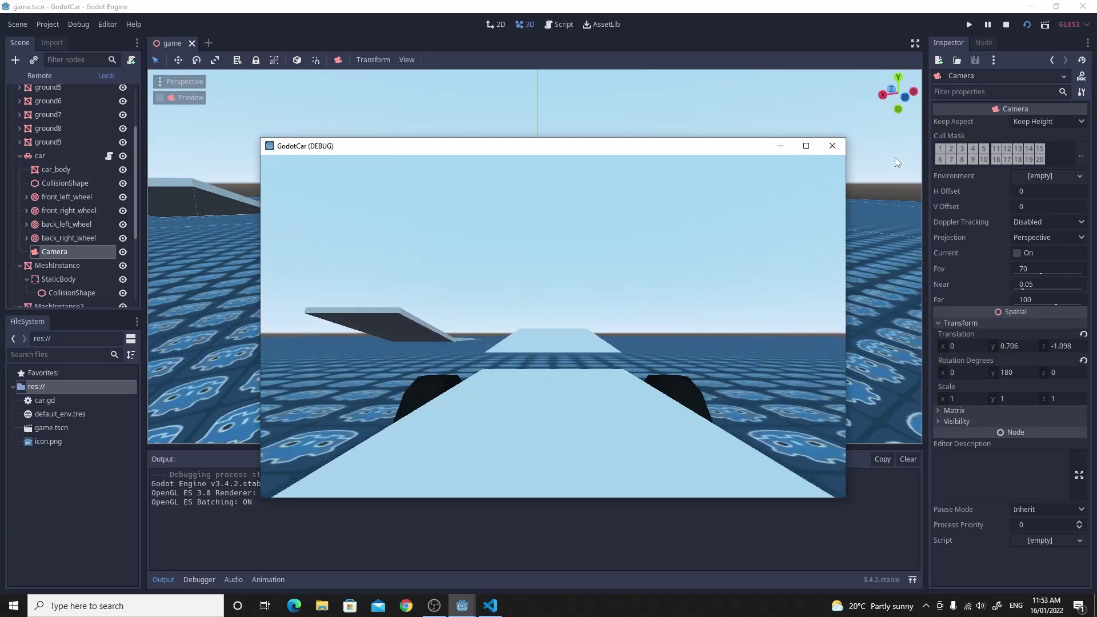